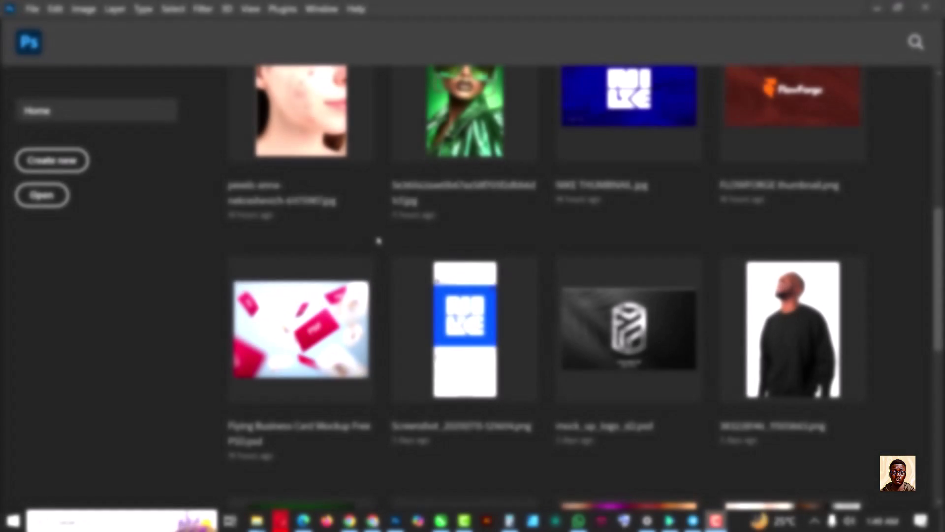
- Create a new 5 x 5 inch document named CLUB FLYER at 300 pixels/inch, RGB Color, with a transparent background
click(32, 9)
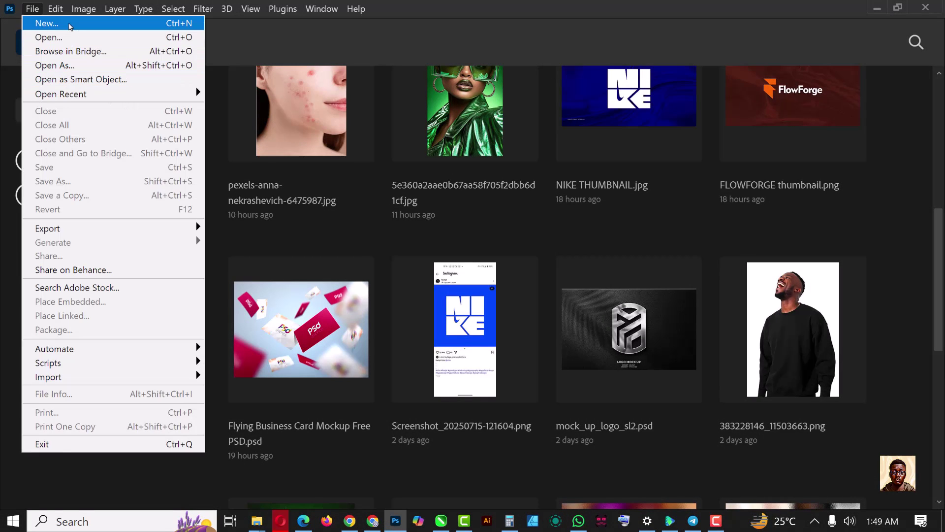
click(69, 26)
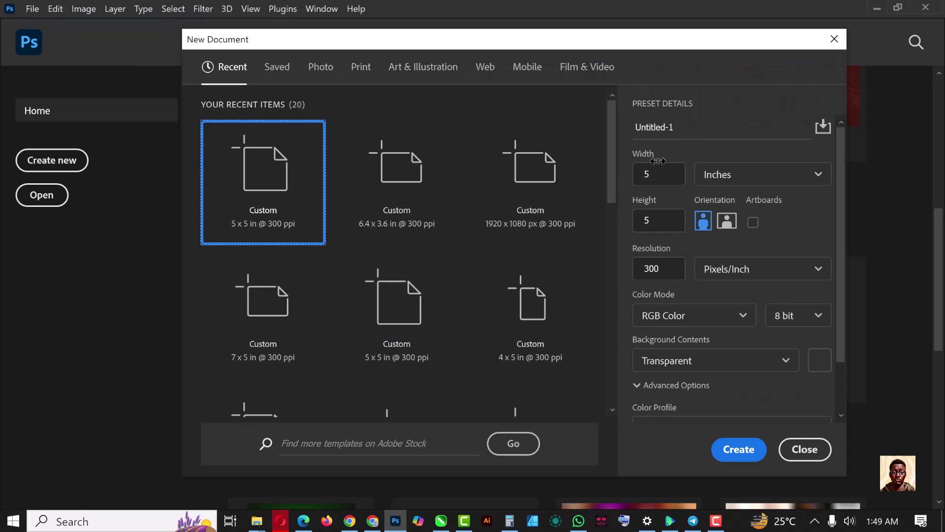
drag(674, 127, 633, 126)
text(CLUB FLYER)
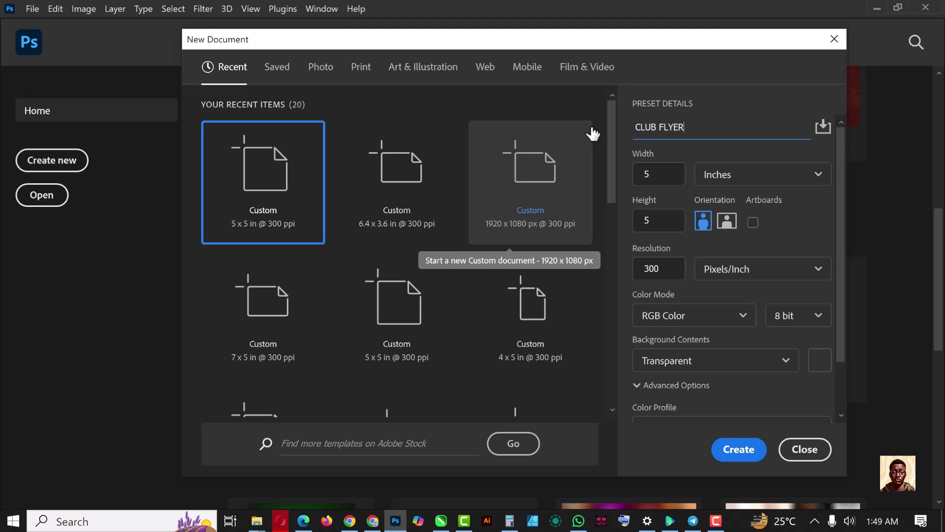
key(Tab)
key(Tab)
key(Tab)
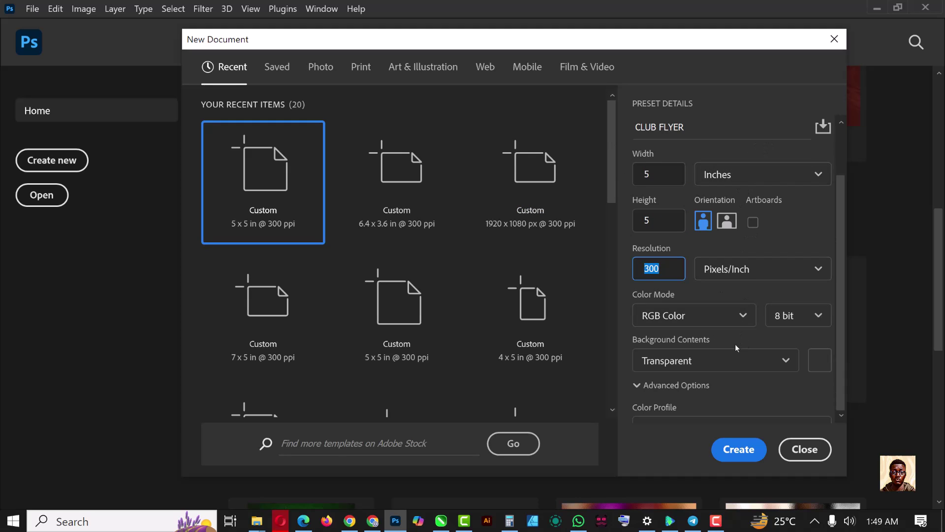
scroll(726, 330, down, 2)
click(742, 455)
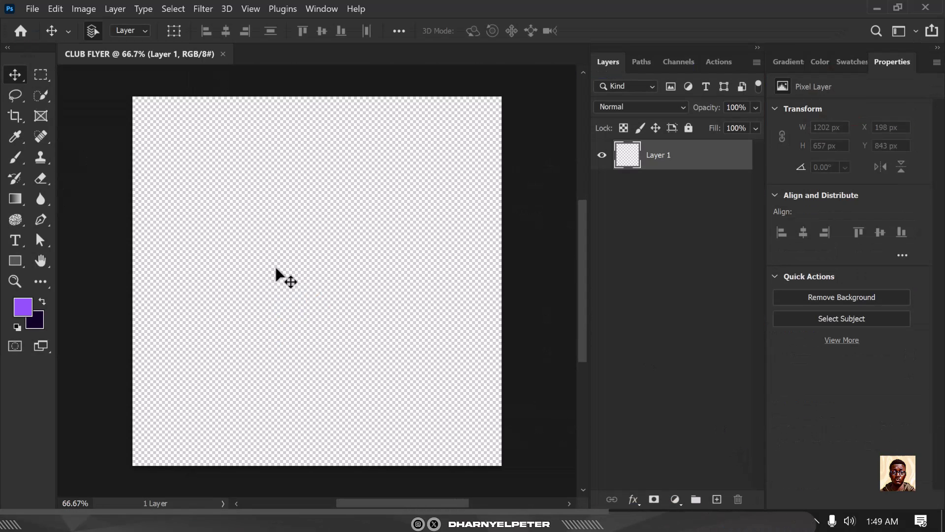
- Reset the foreground and background colours to default and add a Solid Color fill layer with colour 000c25
key(d)
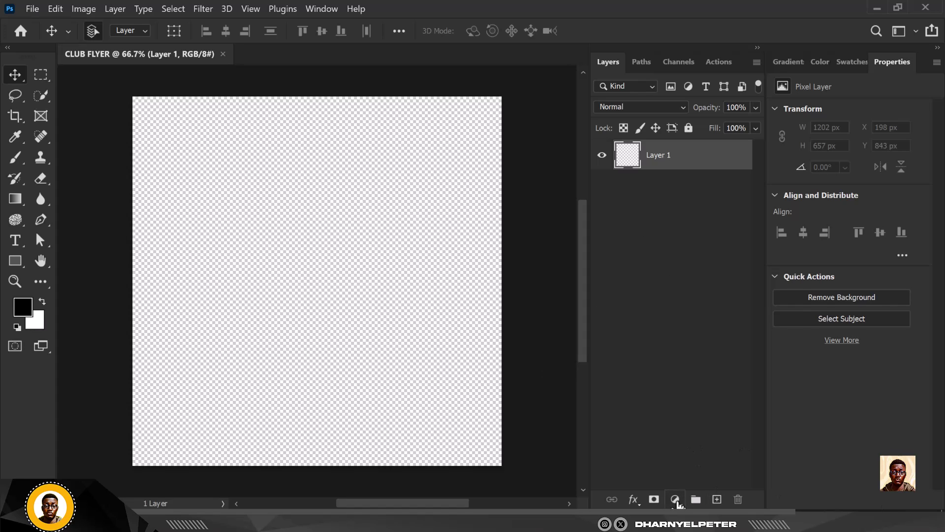
click(676, 500)
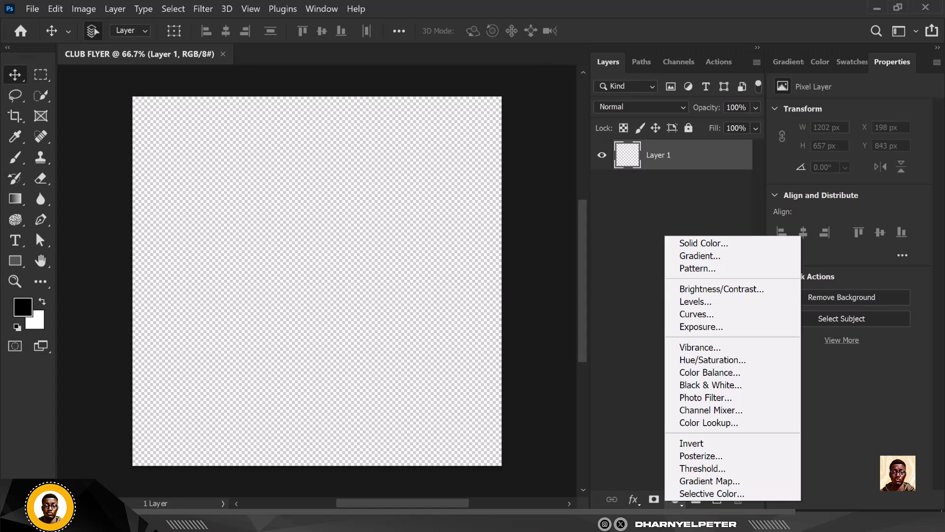
click(703, 243)
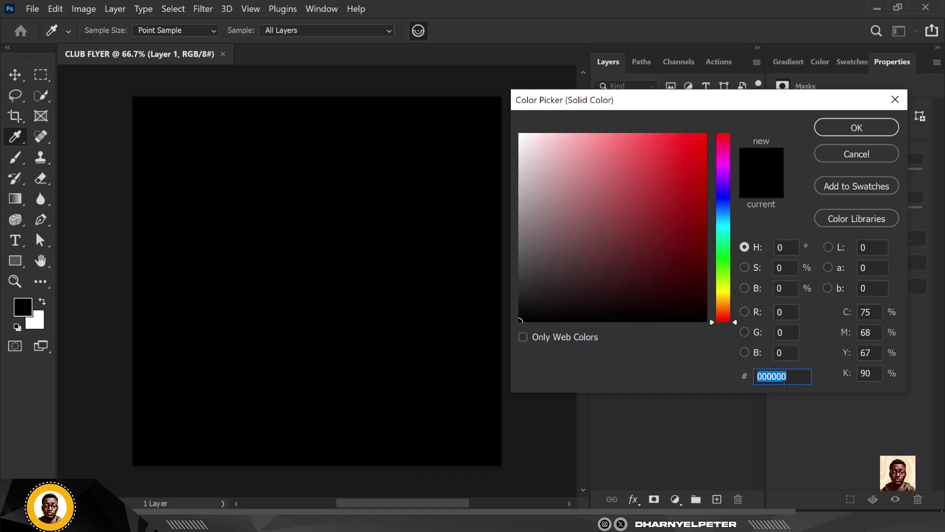
text(000c25)
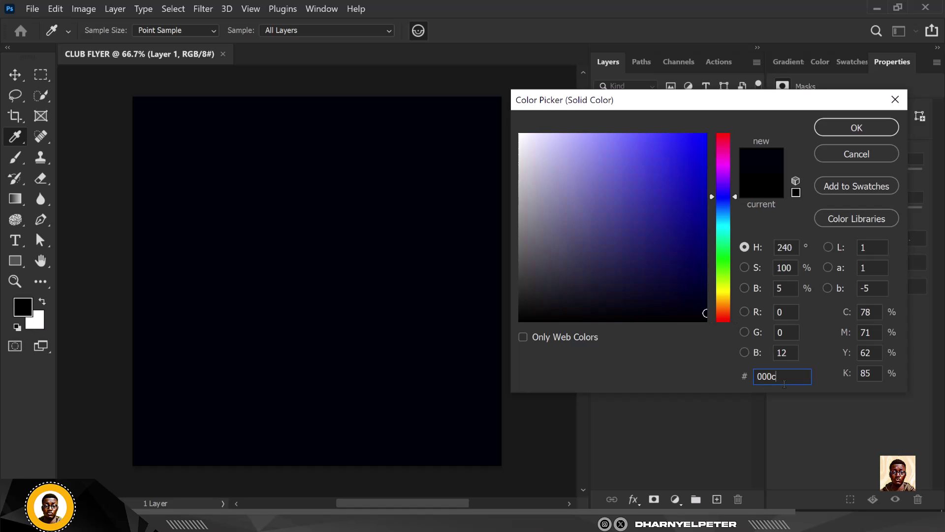
click(847, 127)
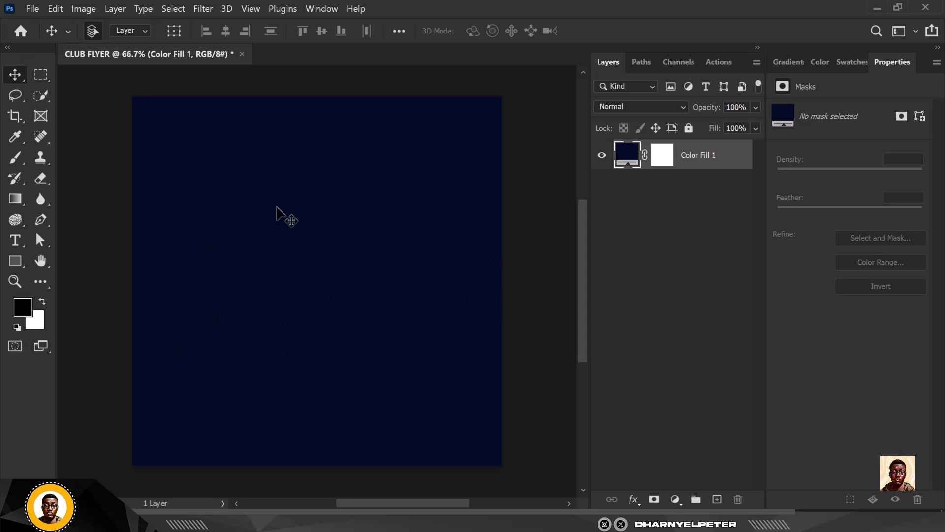
- Add the text "BMX" in the upper part of the canvas in 60 pt Monument Extended Ultrabold
drag(15, 240, 108, 239)
click(108, 240)
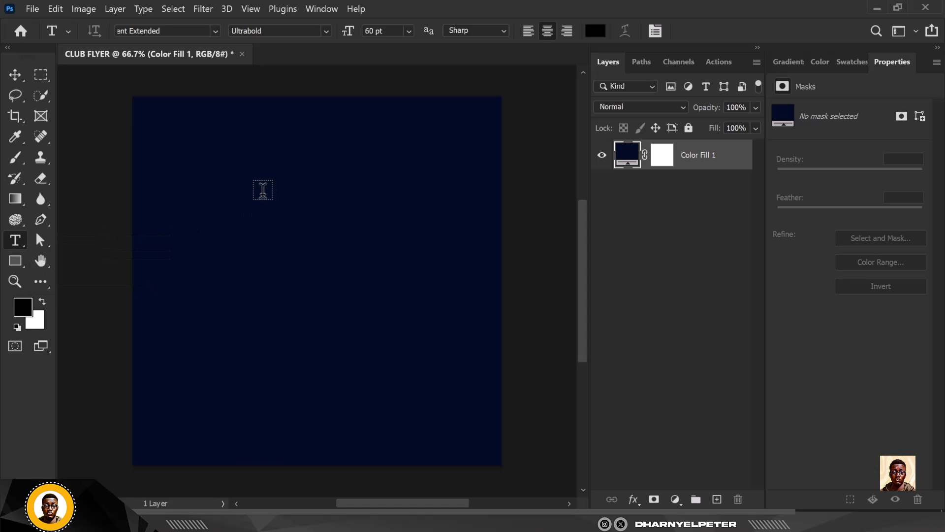
click(265, 224)
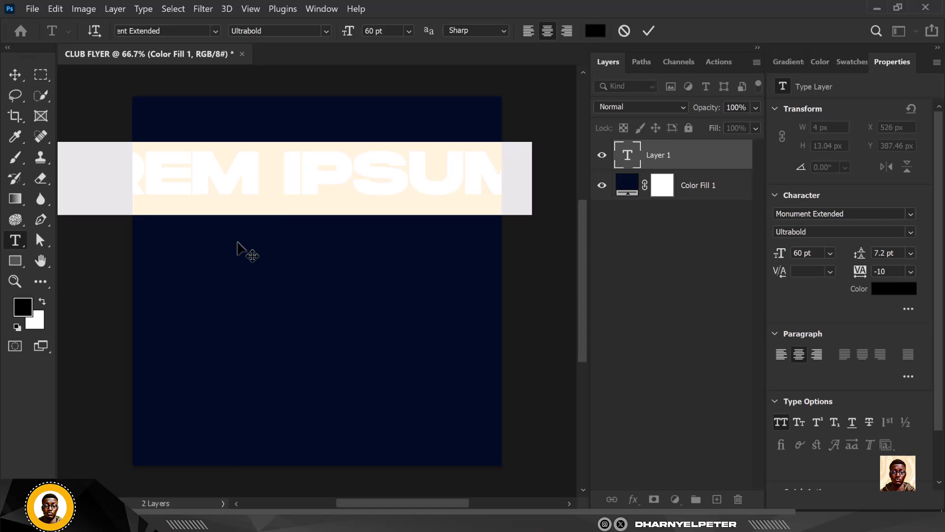
text(BMX)
click(15, 74)
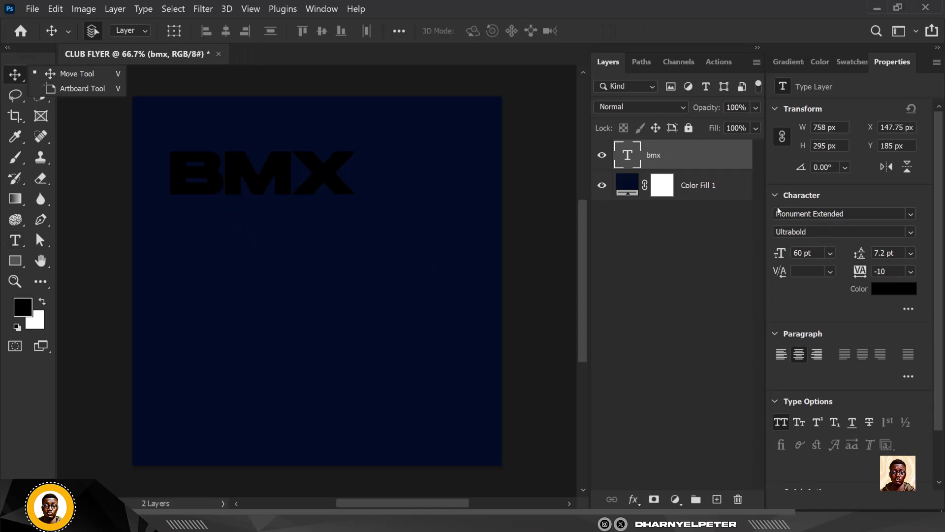
- Change the BMX text colour to white
click(251, 173)
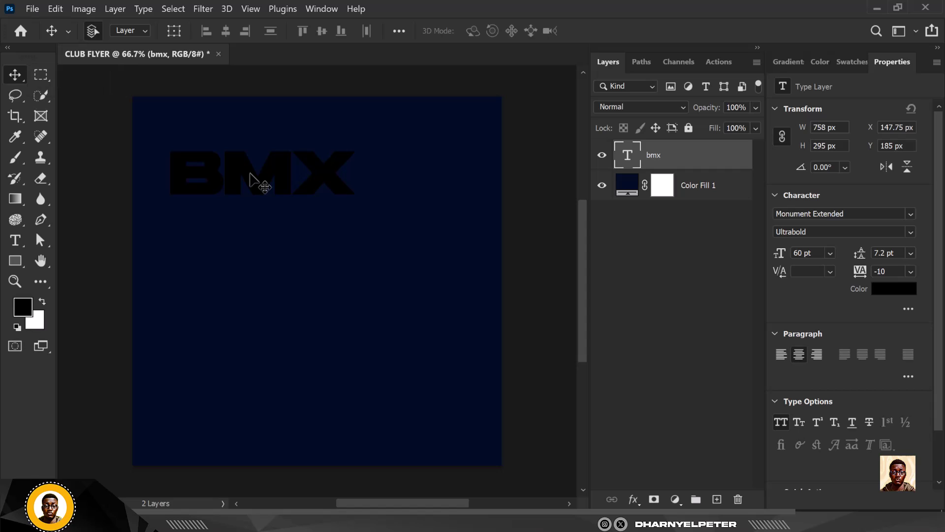
click(901, 295)
drag(528, 153, 511, 122)
key(Return)
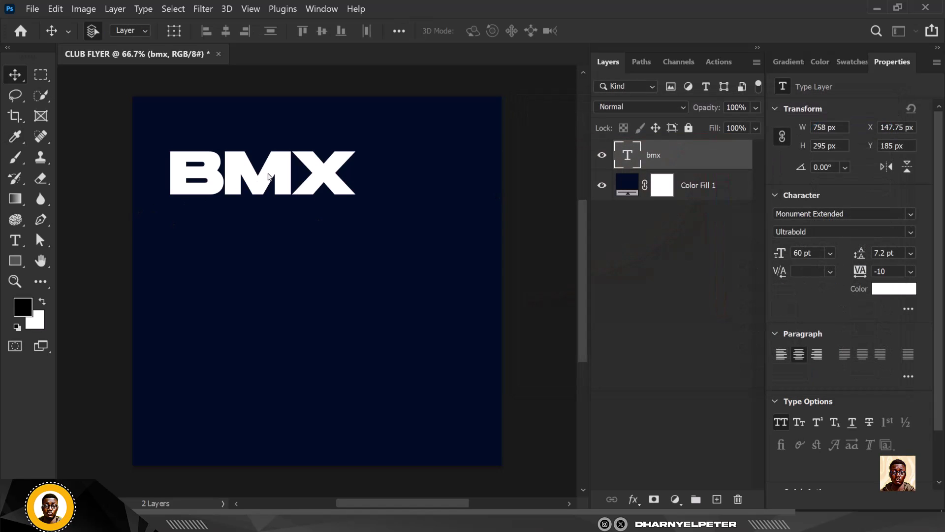
- Move the BMX text to the middle of the canvas and set its font to LeviBrush
drag(282, 173, 332, 260)
click(910, 214)
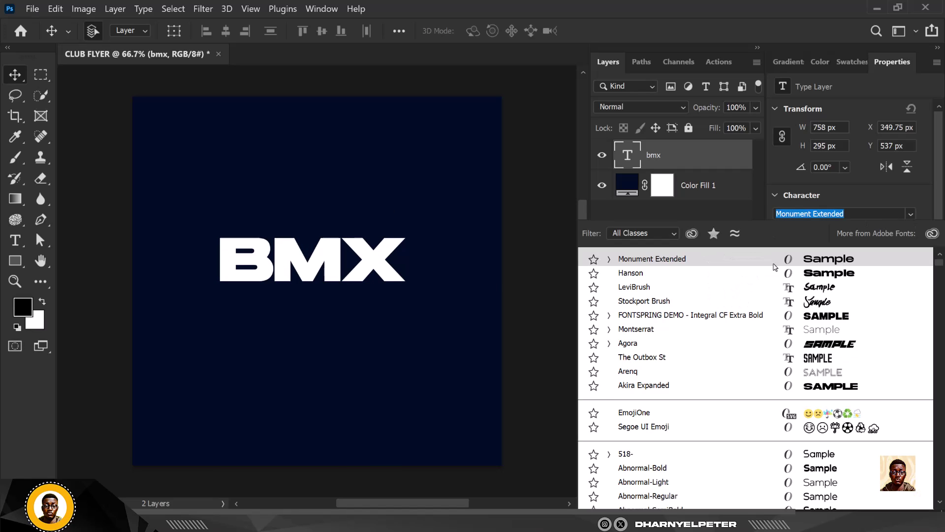
click(837, 290)
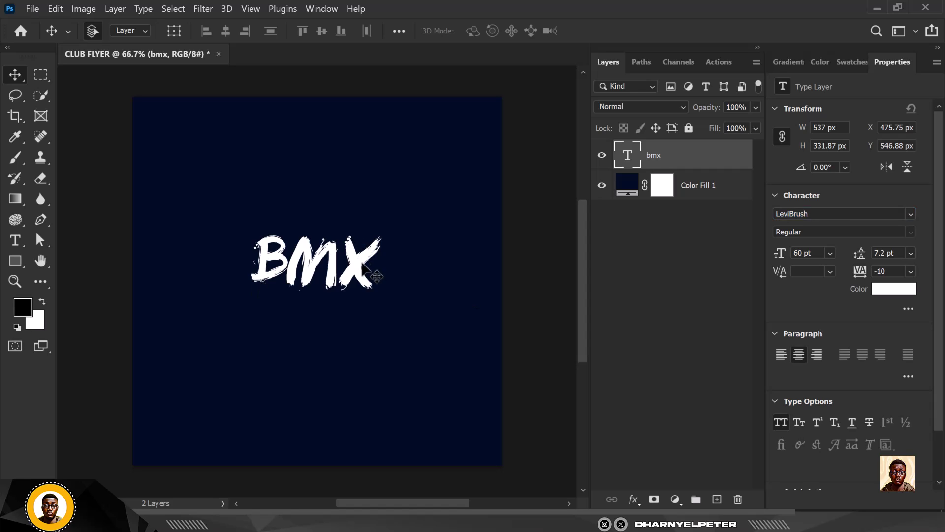
- Scale the BMX text up to about 157% and centre it horizontally in the upper half of the canvas
drag(369, 275, 360, 227)
key(ctrl+t)
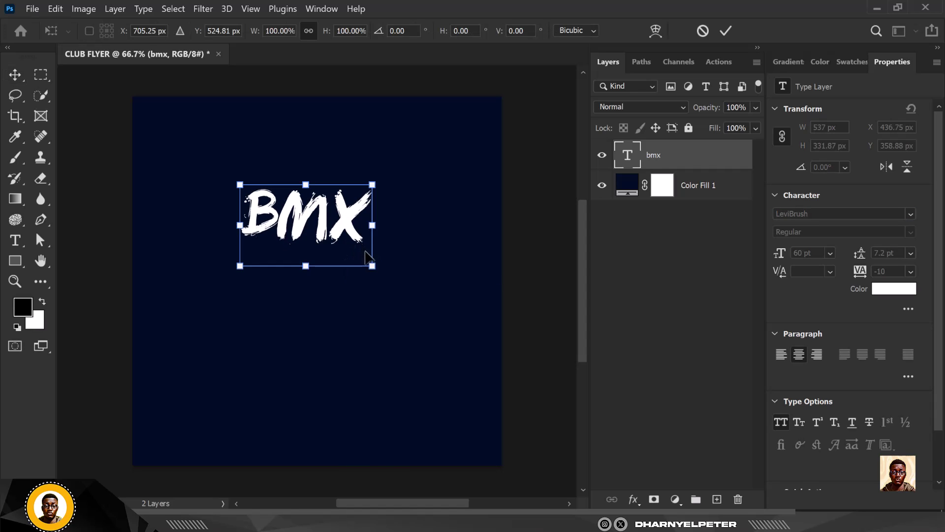
drag(372, 267, 410, 290)
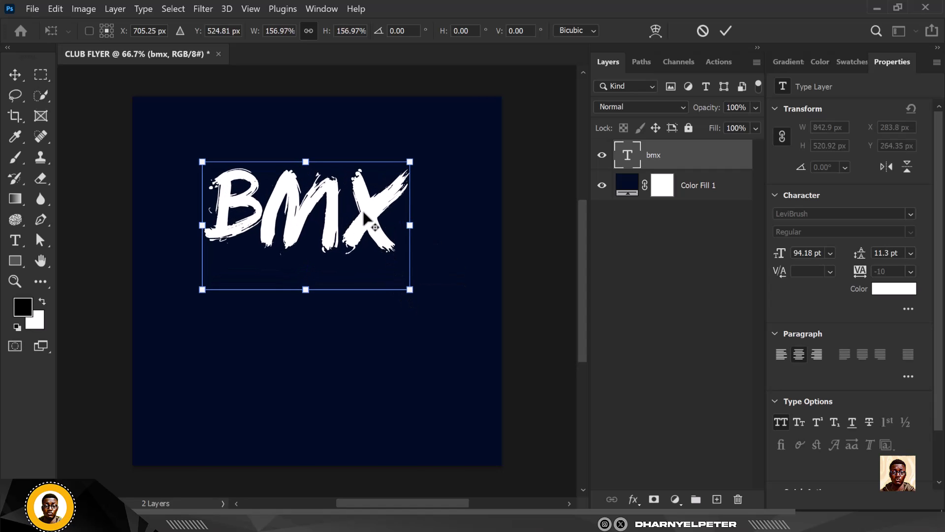
drag(368, 208, 367, 212)
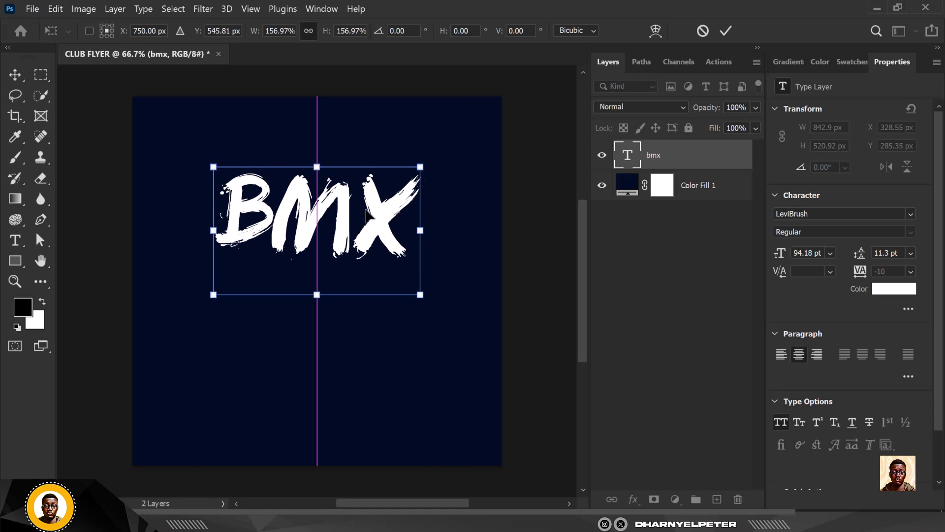
key(Return)
key(v)
- Duplicate the BMX text layer, place the copy directly below, and change its wording to "NIGHT"
key(ctrl+j)
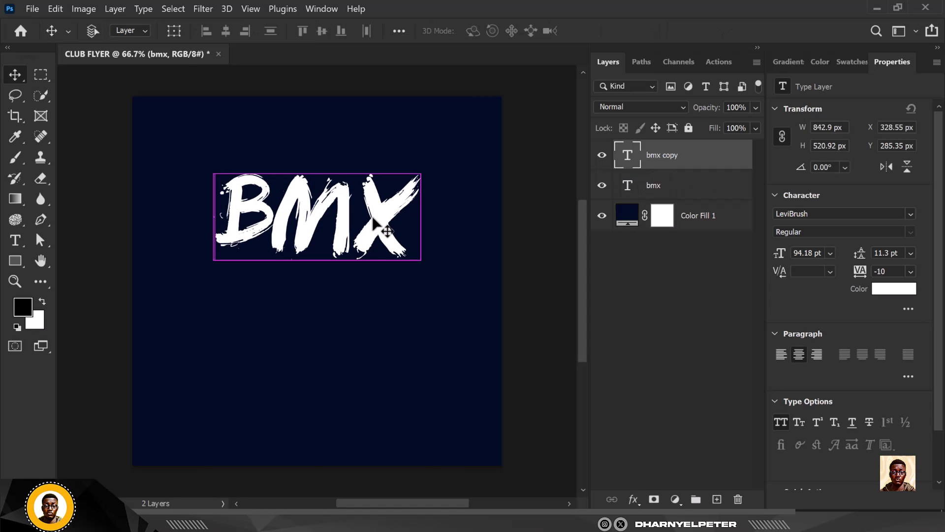
drag(384, 213, 376, 288)
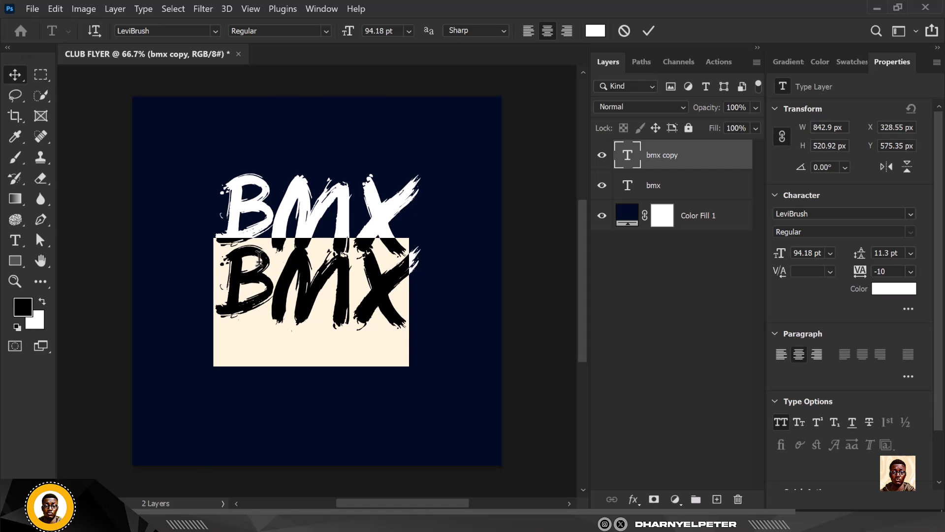
click(281, 313)
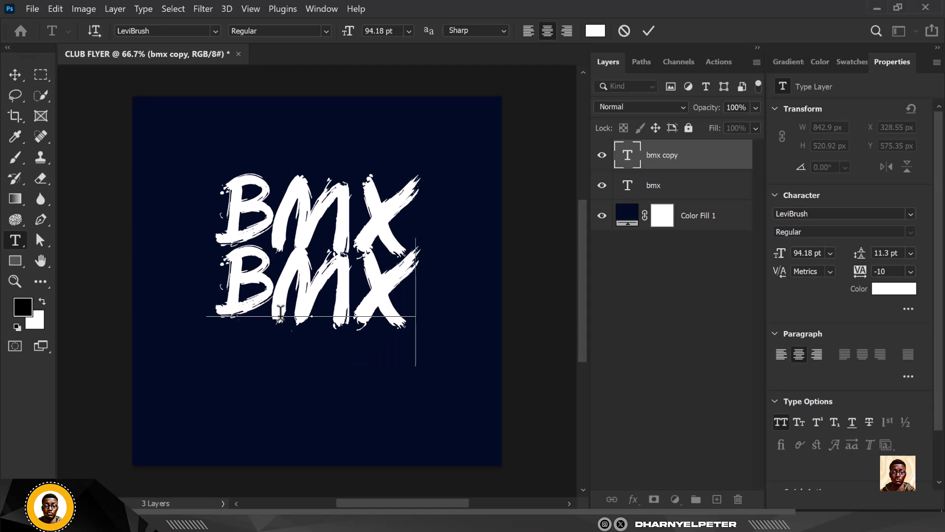
key(ctrl+a)
text(NIGHT)
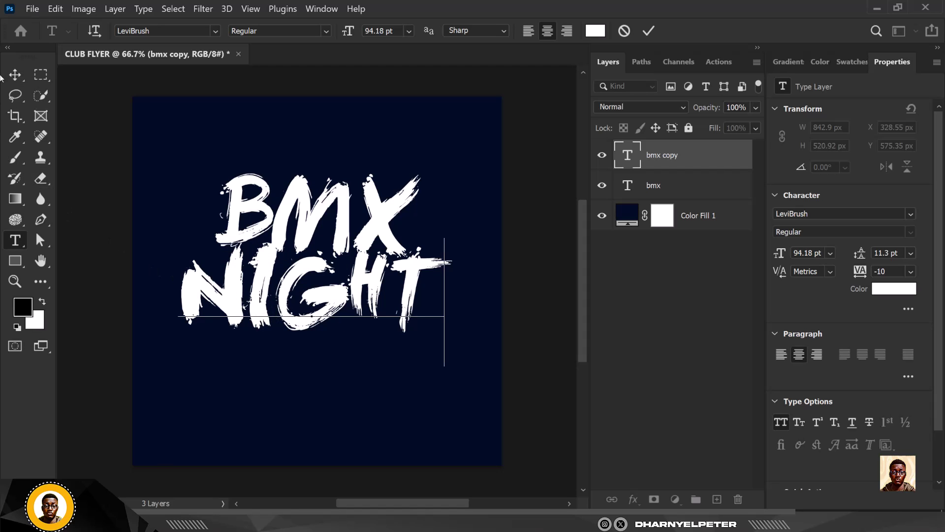
key(ctrl+Return)
key(v)
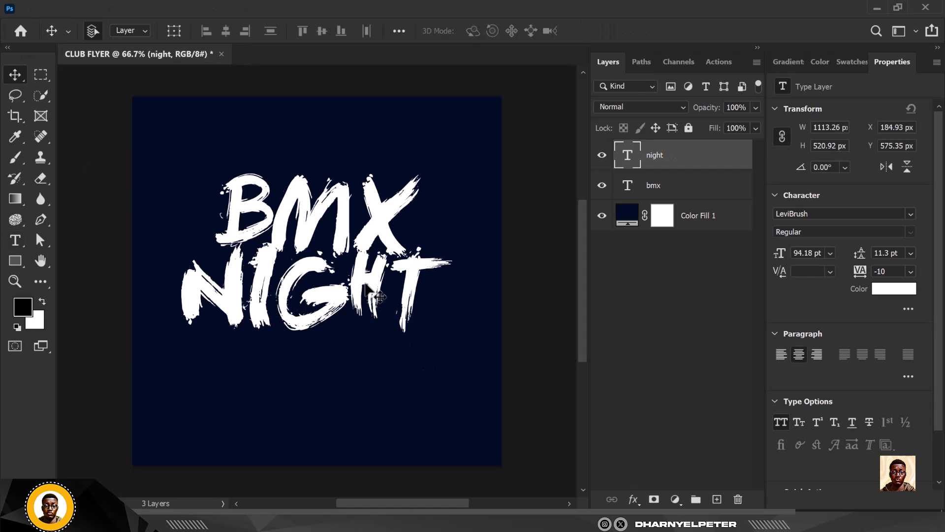
- Scale the NIGHT text down to about 79.5 pt and centre it just beneath BMX
drag(372, 272, 368, 308)
key(ctrl+t)
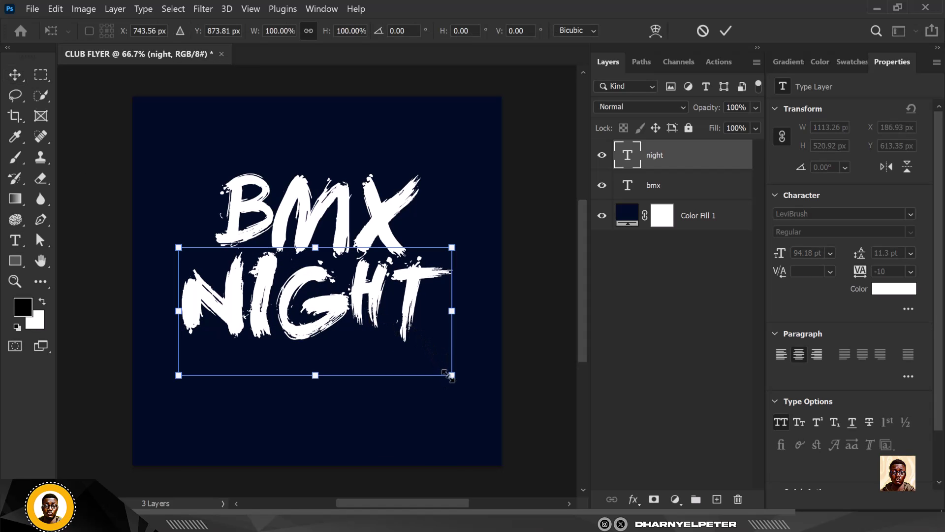
drag(452, 375, 440, 369)
drag(347, 304, 351, 289)
drag(441, 363, 435, 363)
key(Return)
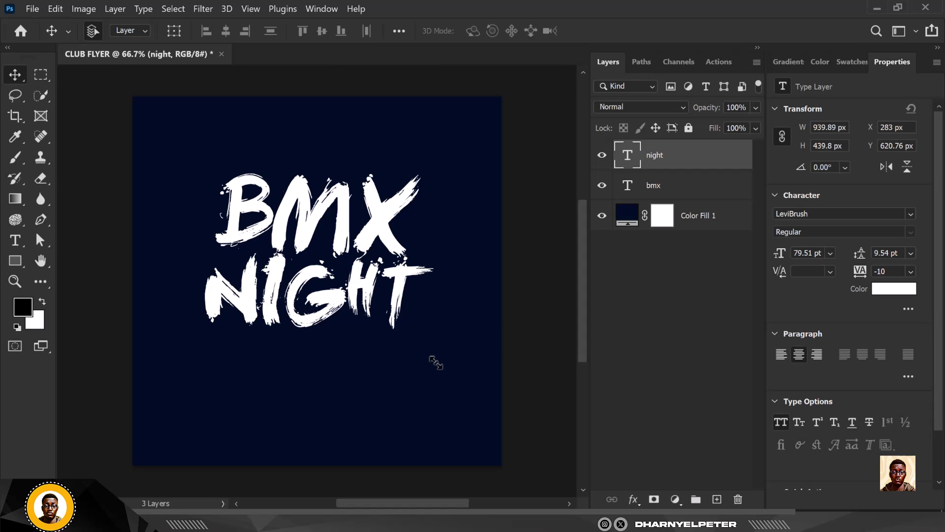
key(Right)
key(Right)
key(Right)
key(Right)
key(Right)
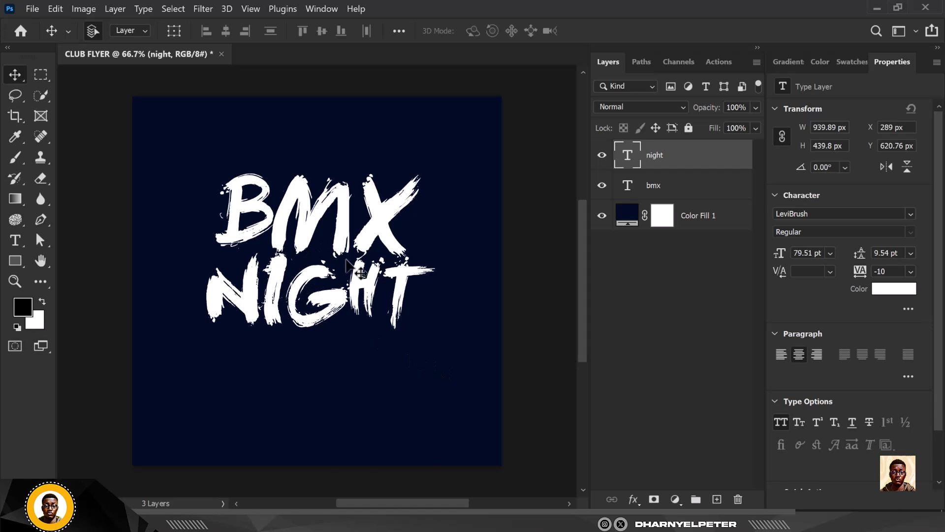
- Group the night and bmx text layers and name the group TEXT
click(683, 189)
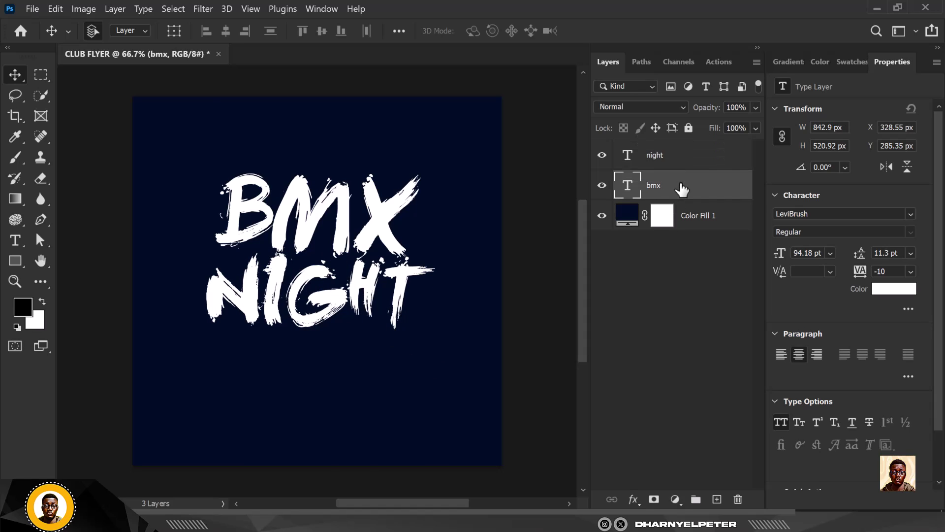
shift+click(683, 156)
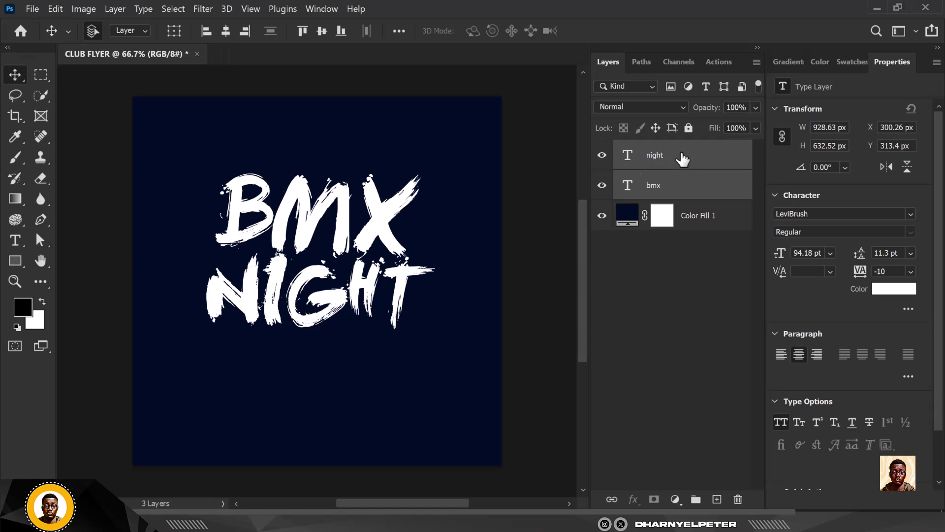
key(ctrl+g)
double_click(654, 149)
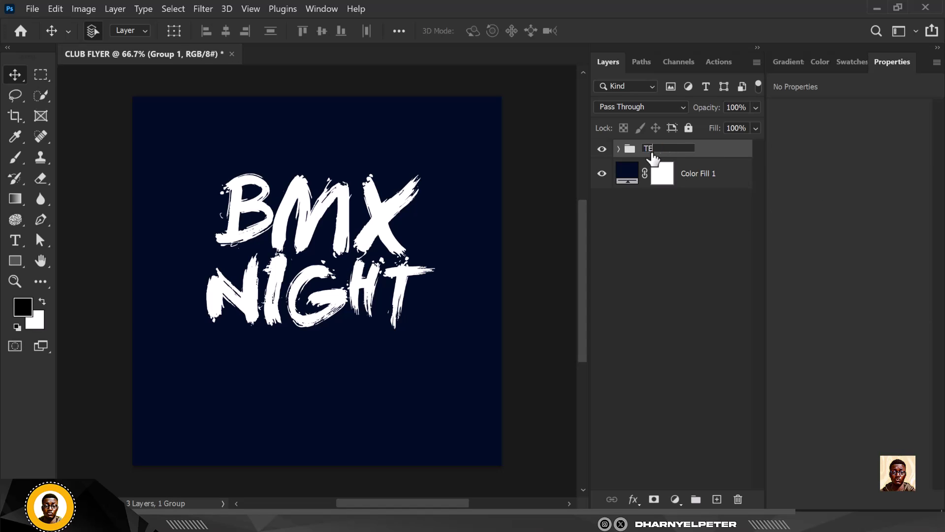
key(Return)
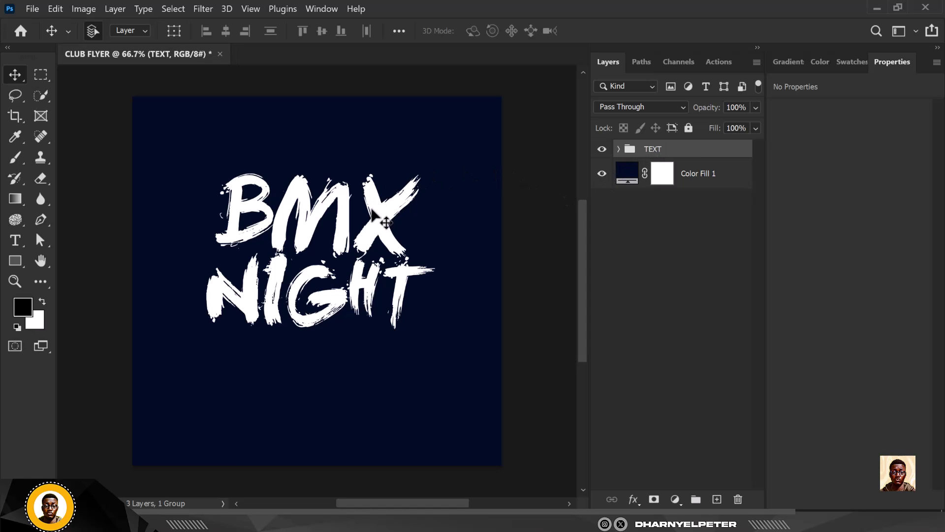
- Shift the TEXT group slightly upward and enlarge it a little
key(ctrl)
key(ctrl+t)
drag(381, 240, 375, 226)
drag(431, 317, 436, 321)
key(Return)
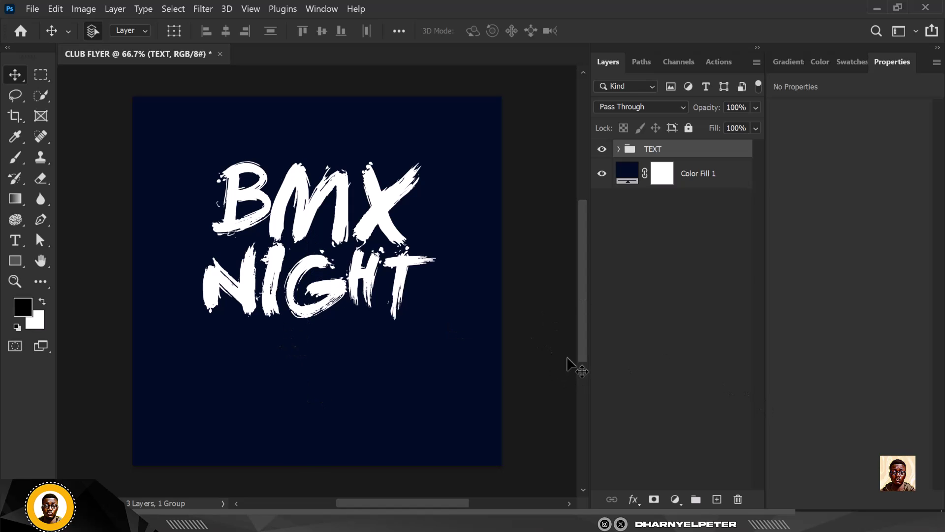
mouse_move(257, 523)
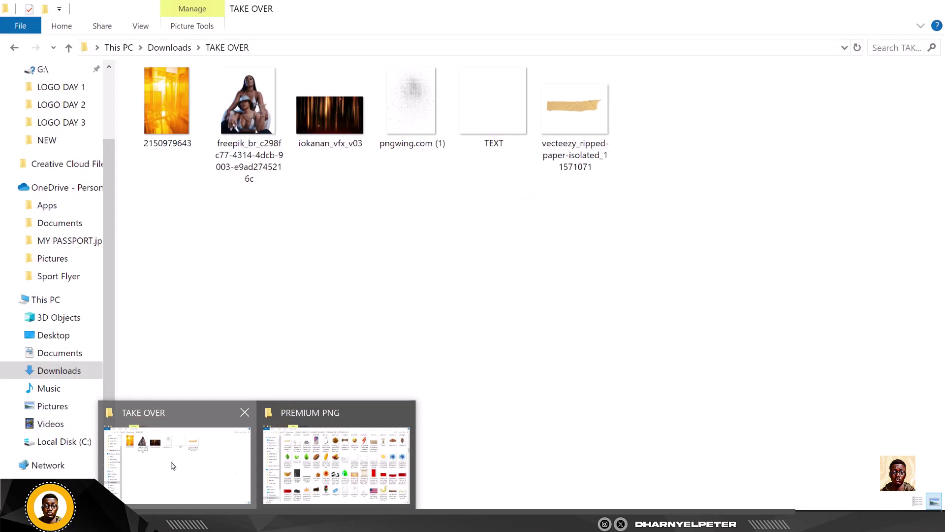
click(177, 465)
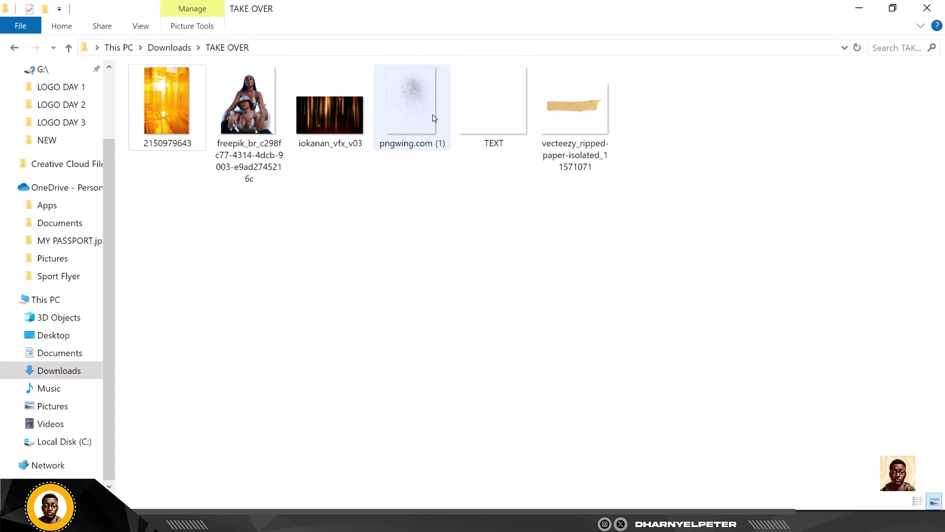
click(175, 107)
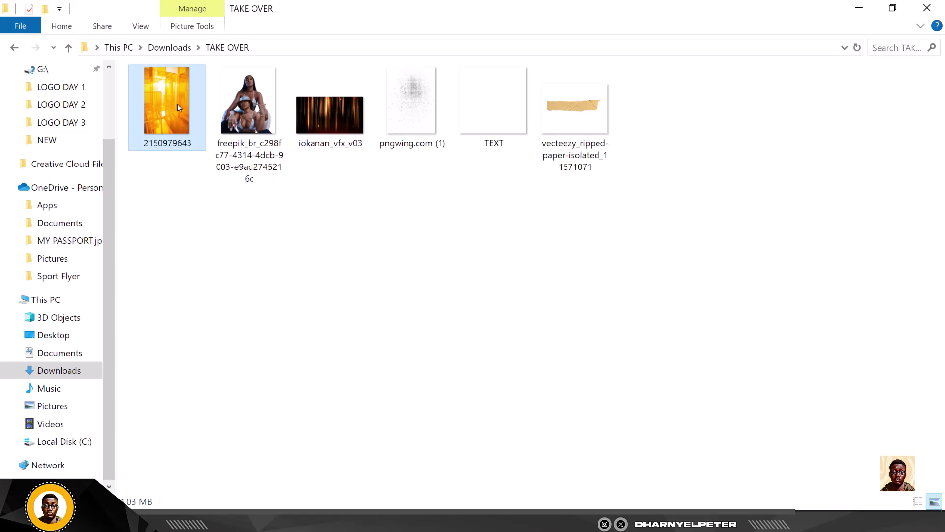
drag(177, 107, 344, 231)
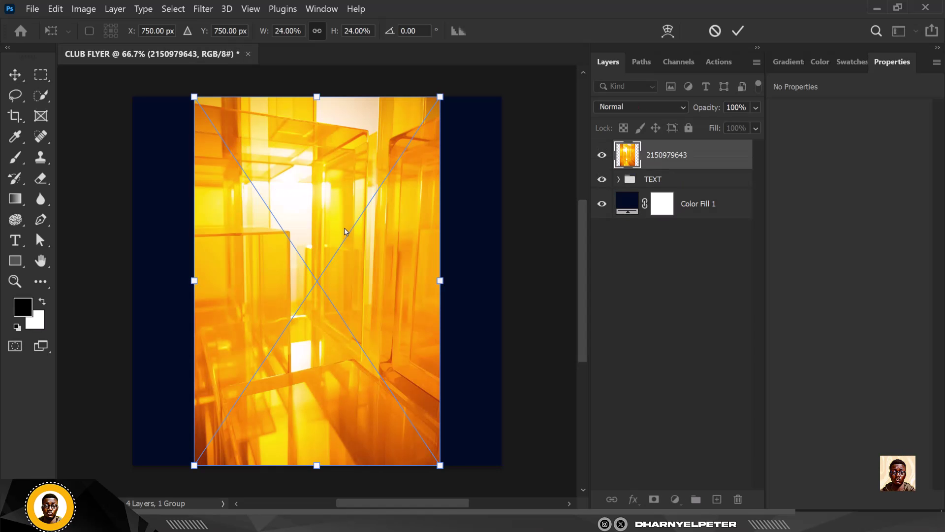
drag(441, 467, 566, 502)
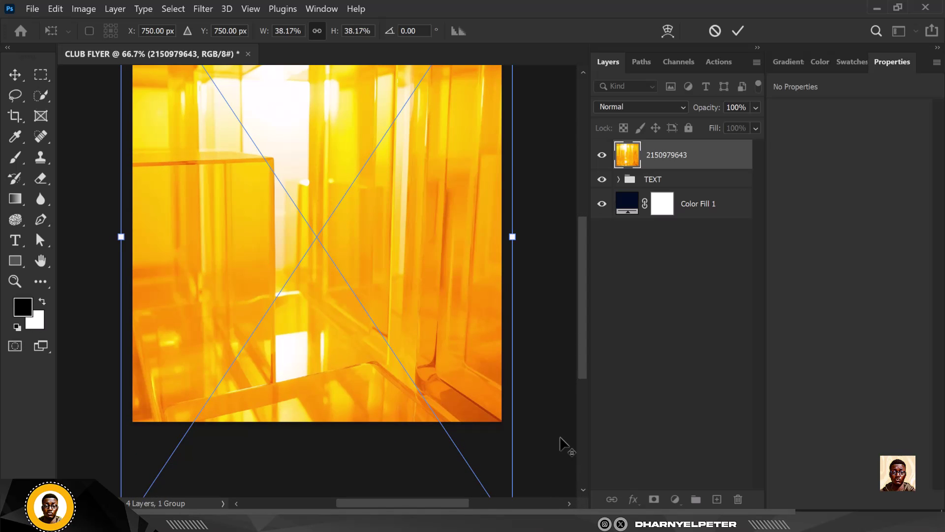
key(Return)
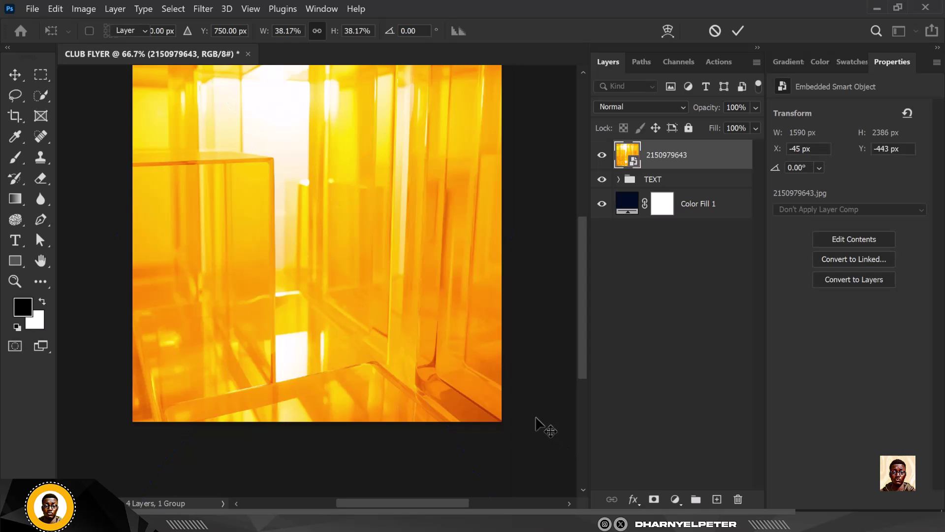
scroll(394, 310, down, 3)
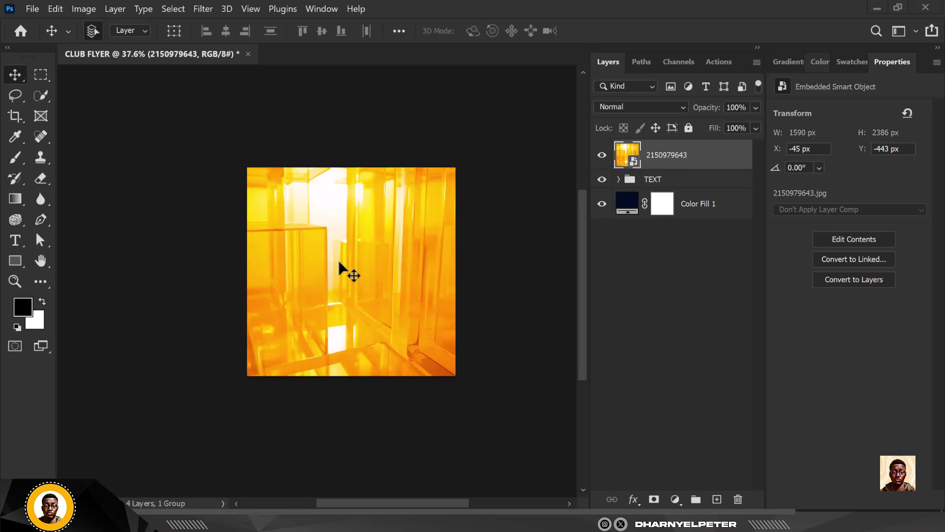
scroll(338, 263, up, 1)
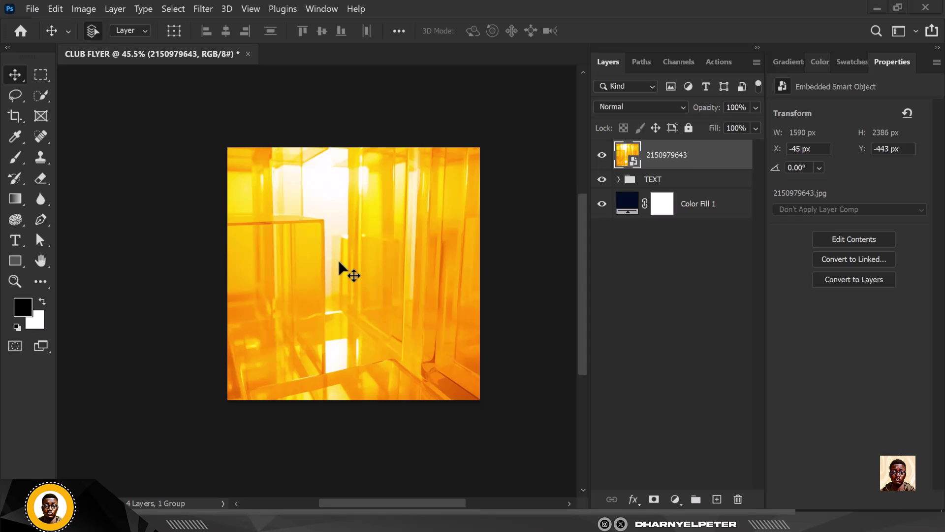
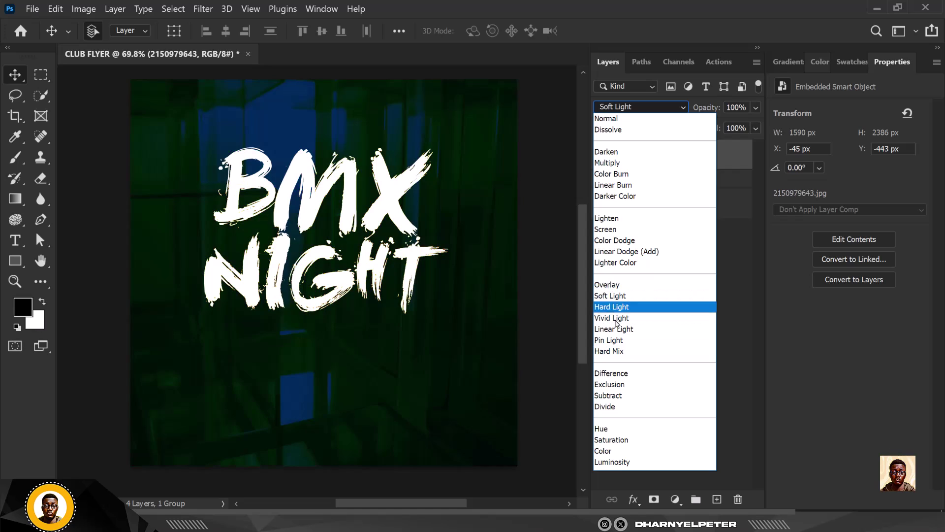
click(614, 341)
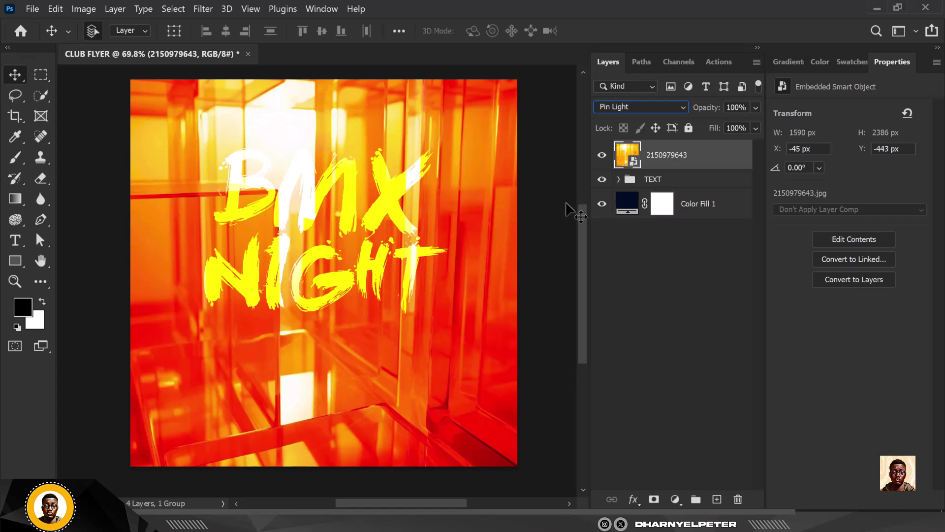
click(742, 108)
text(40)
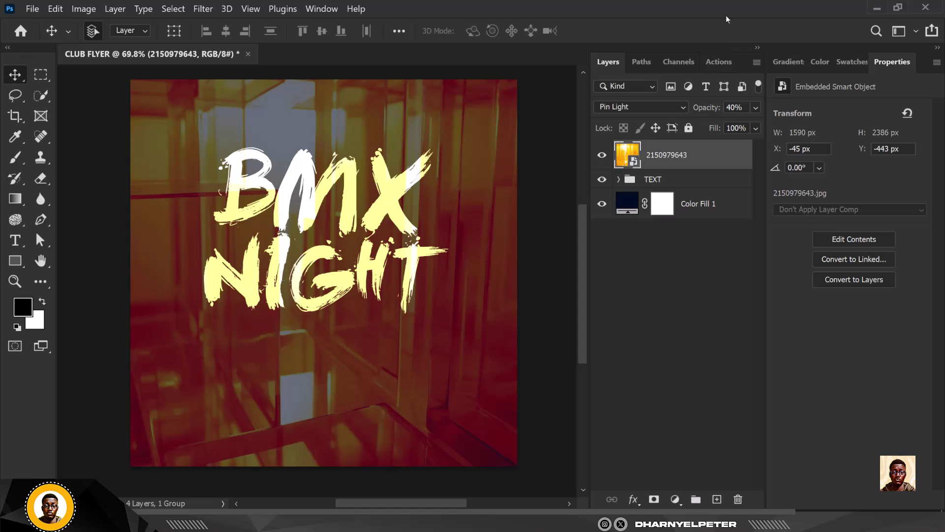
click(674, 499)
click(716, 358)
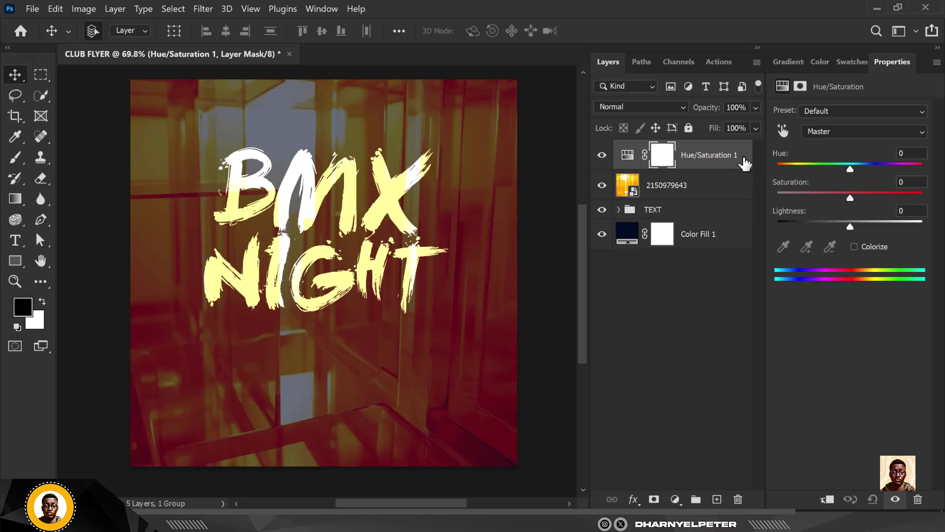
right_click(733, 160)
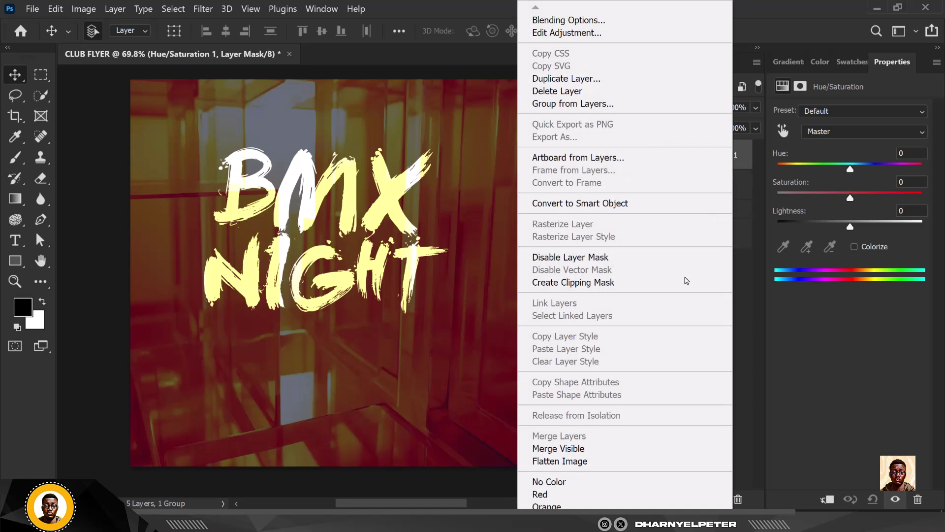
click(607, 282)
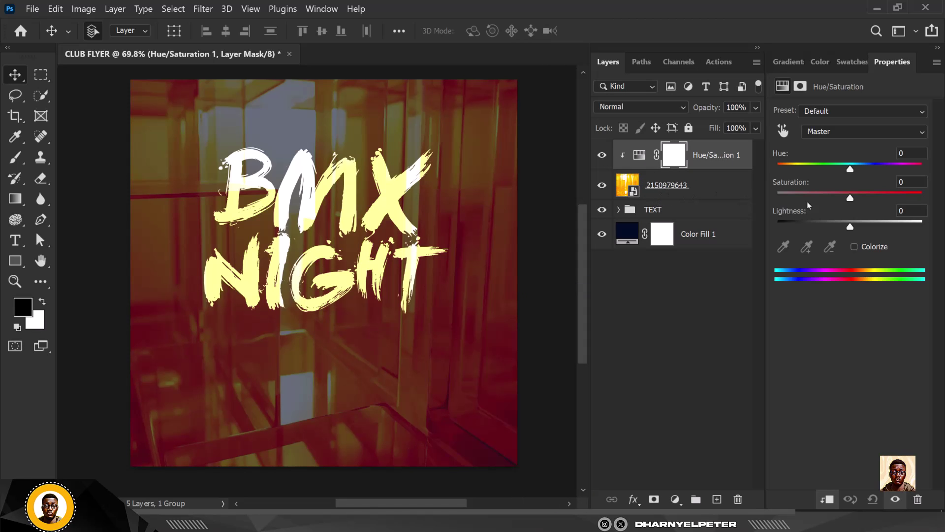
click(854, 247)
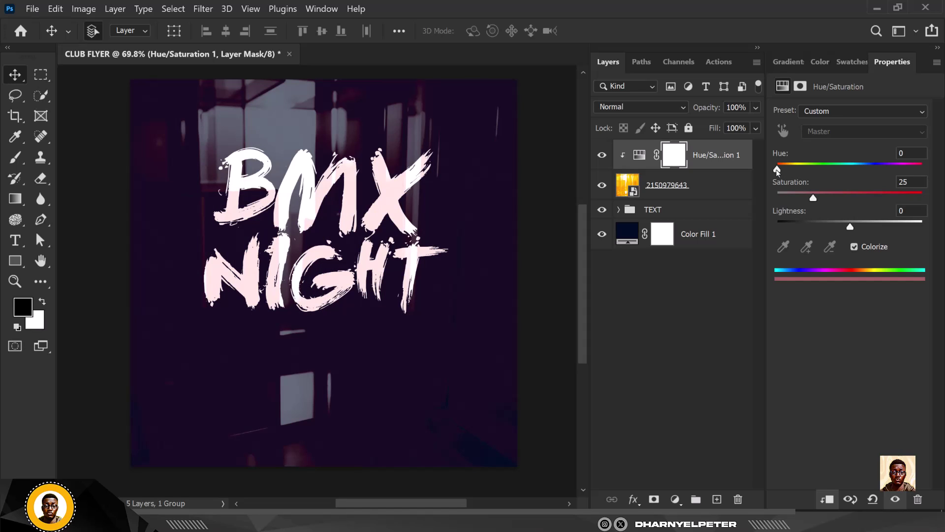
drag(777, 170, 872, 169)
drag(882, 169, 883, 169)
click(673, 192)
click(654, 498)
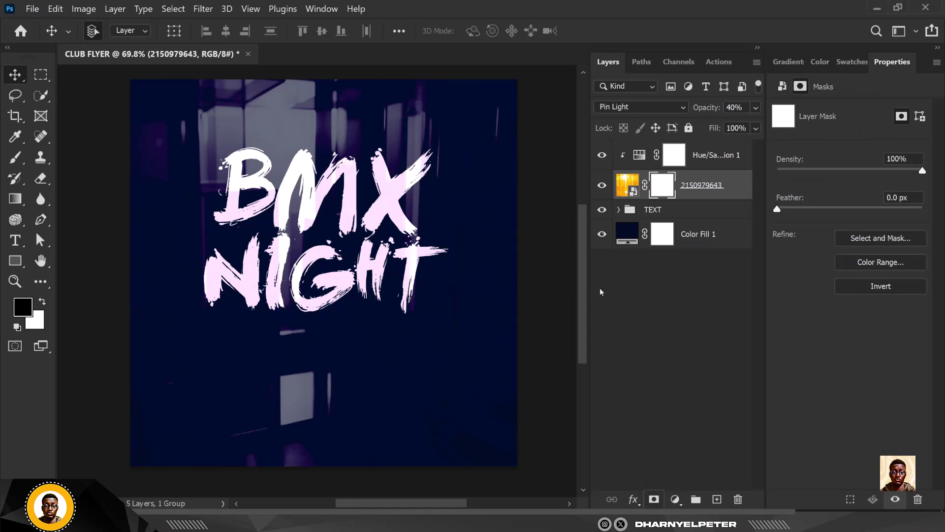
key(b)
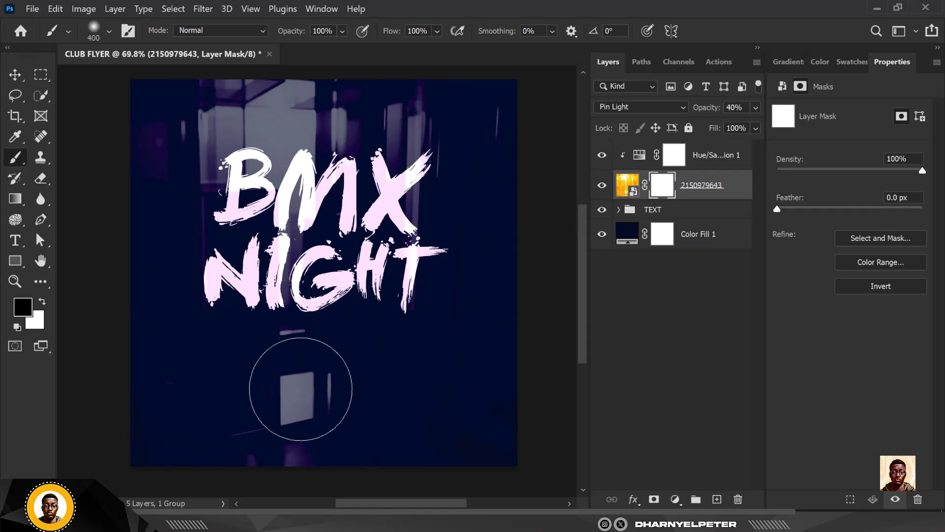
key(bracketright)
key(bracketright)
key(bracketright)
key(bracketright)
mouse_move(237, 418)
mouse_down()
mouse_move(402, 433)
mouse_move(280, 425)
mouse_move(316, 391)
mouse_move(291, 393)
mouse_move(307, 395)
mouse_move(335, 363)
mouse_move(314, 356)
mouse_move(302, 378)
mouse_move(366, 370)
mouse_move(326, 402)
mouse_move(269, 390)
mouse_move(239, 361)
mouse_move(324, 390)
mouse_move(380, 369)
mouse_up()
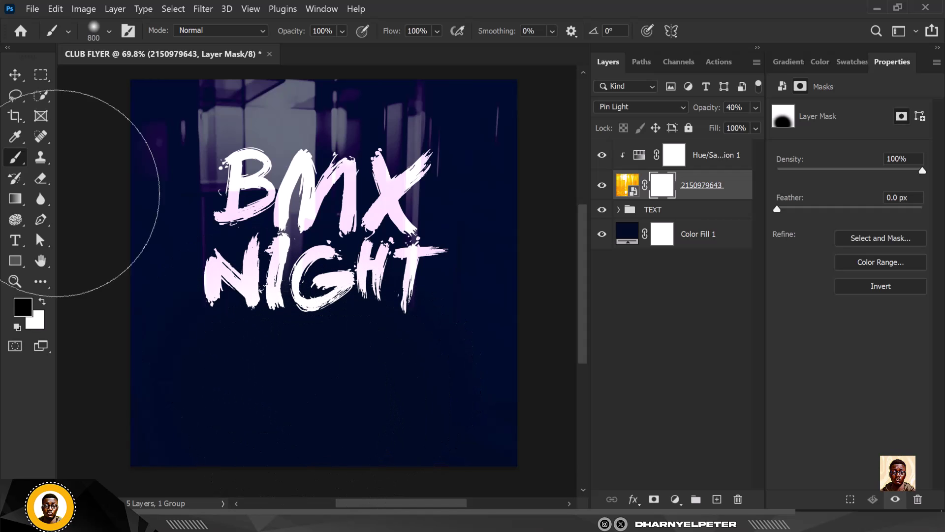
click(16, 75)
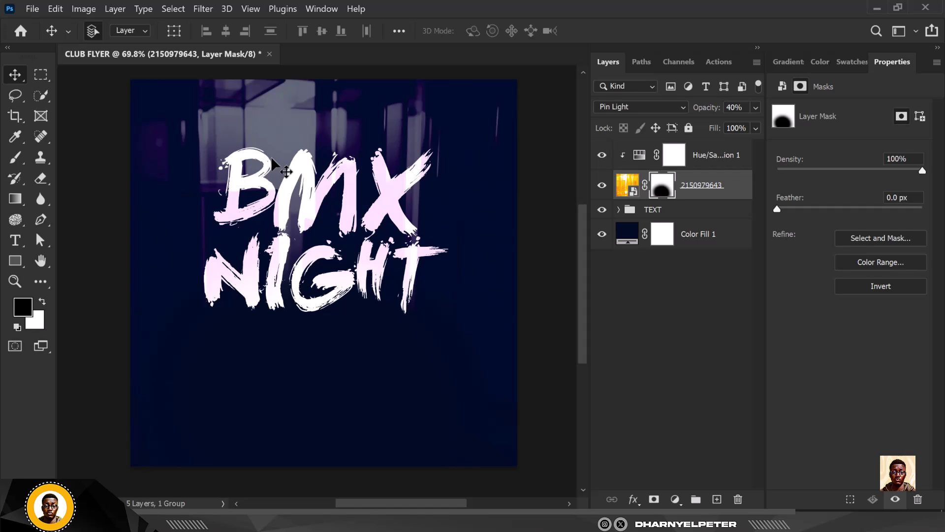
- Place the image iokanan_vfx_v03 above the Hue/Saturation adjustment, scale it to about 22.63%, and shift it slightly upward
click(720, 158)
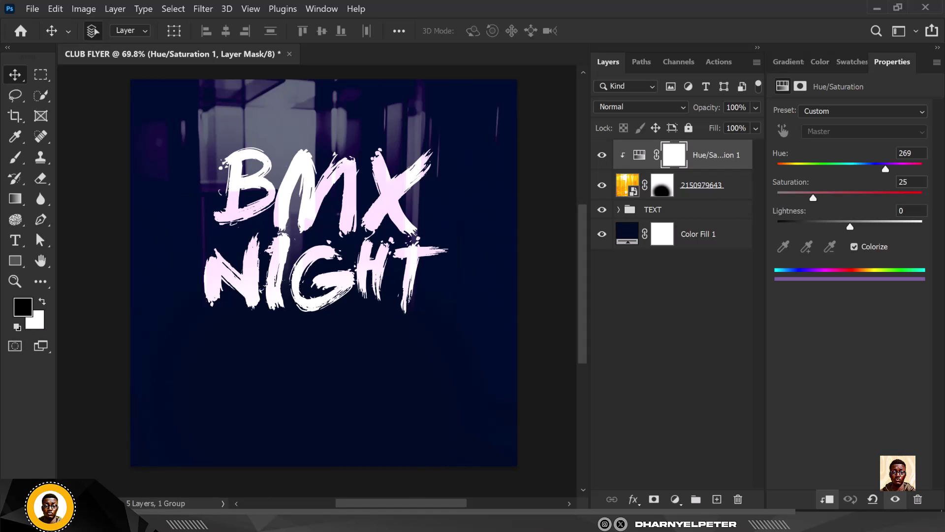
mouse_move(257, 520)
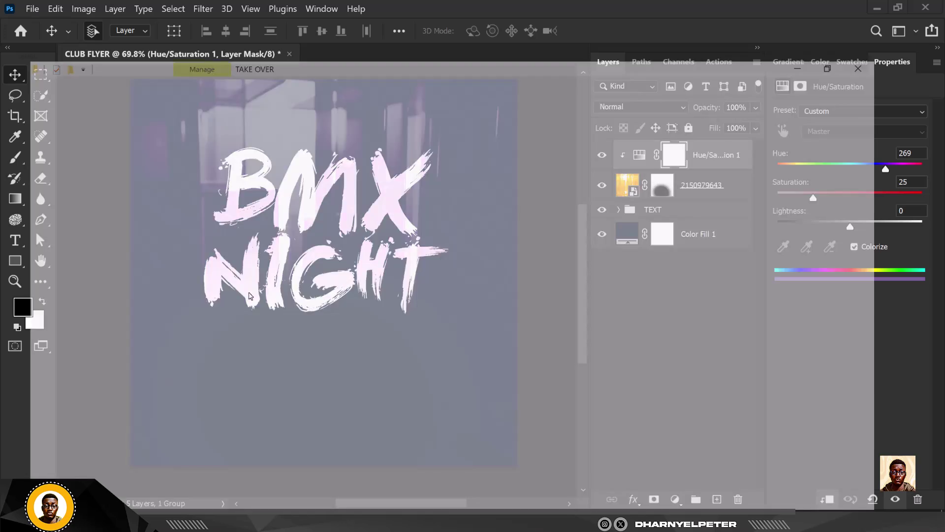
click(212, 457)
drag(331, 114, 340, 310)
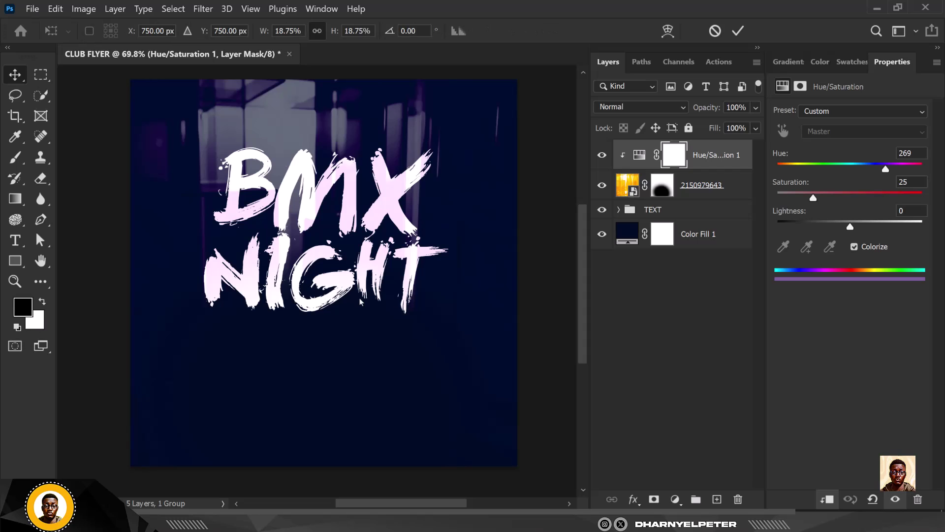
scroll(355, 208, down, 2)
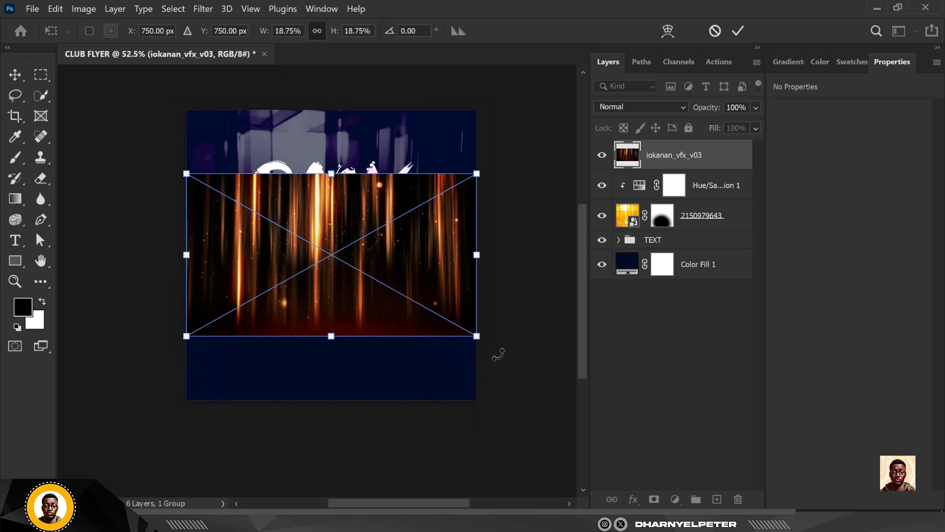
drag(477, 334, 506, 357)
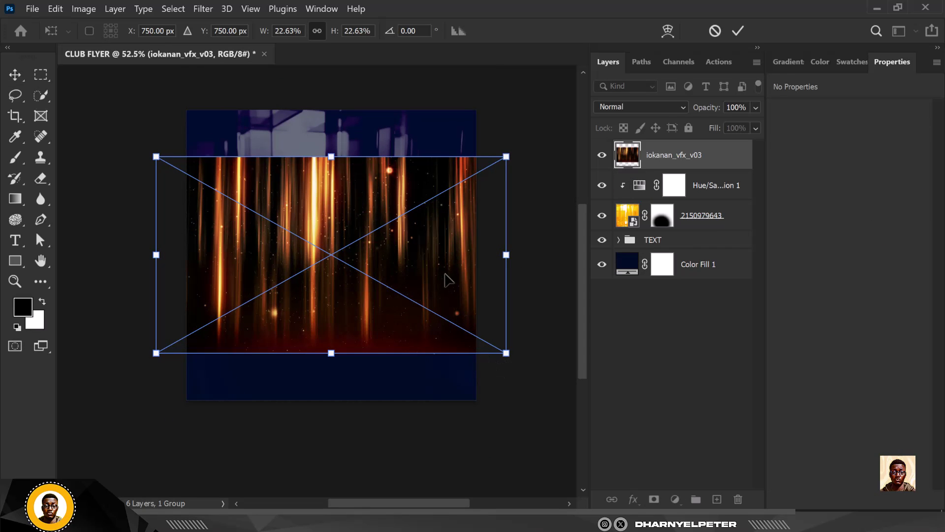
drag(444, 272, 444, 260)
key(Return)
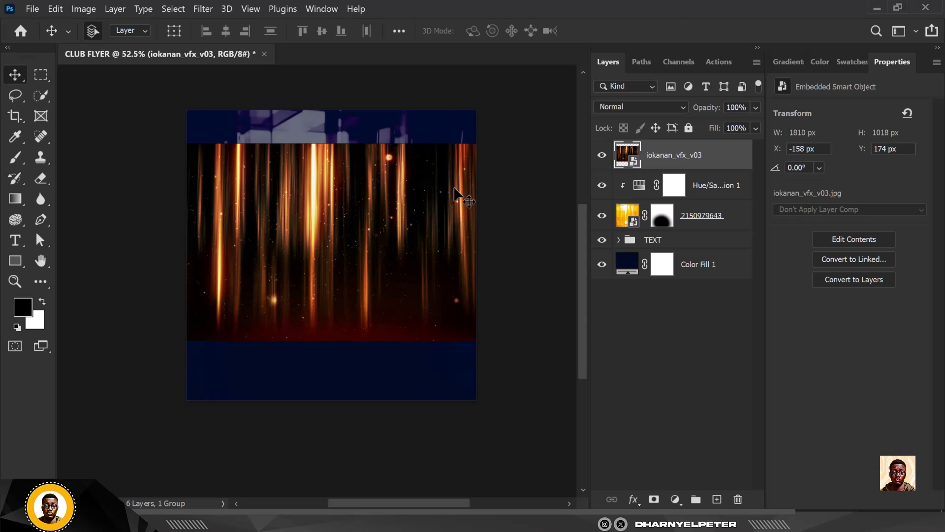
- Blend the iokanan_vfx_v03 layer with Linear Dodge (Add) and clip a new Hue/Saturation adjustment to it
click(674, 108)
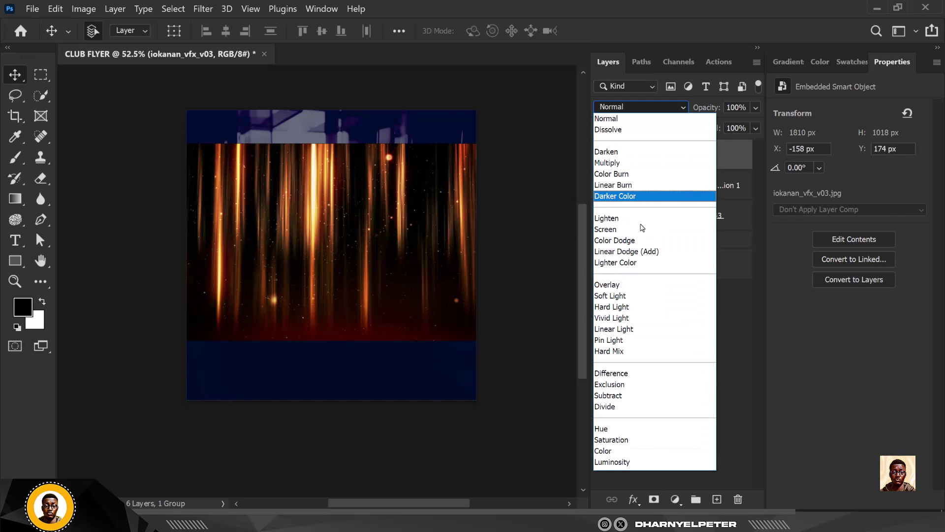
click(632, 252)
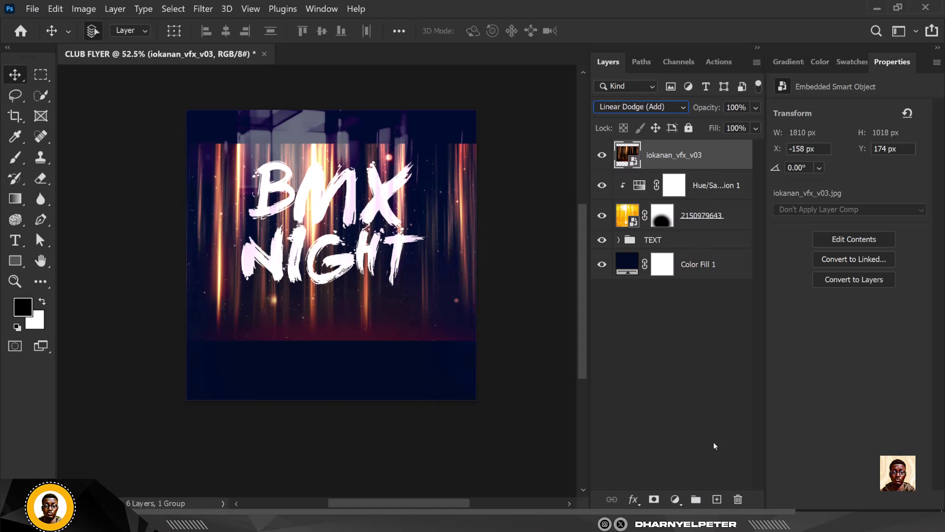
click(674, 500)
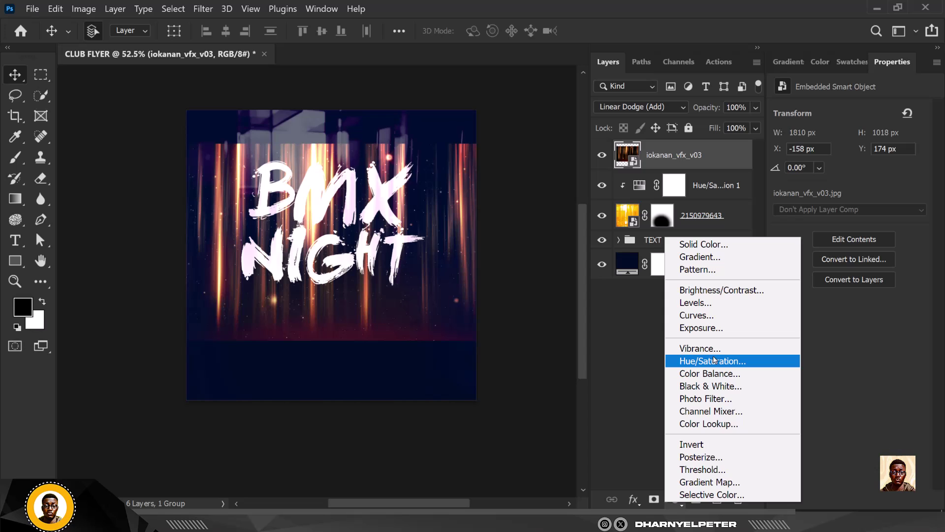
click(714, 360)
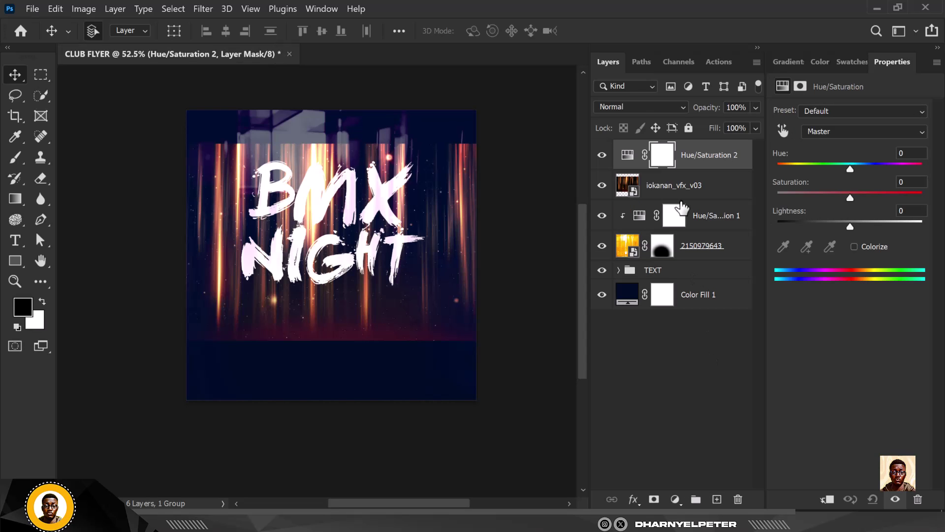
right_click(713, 160)
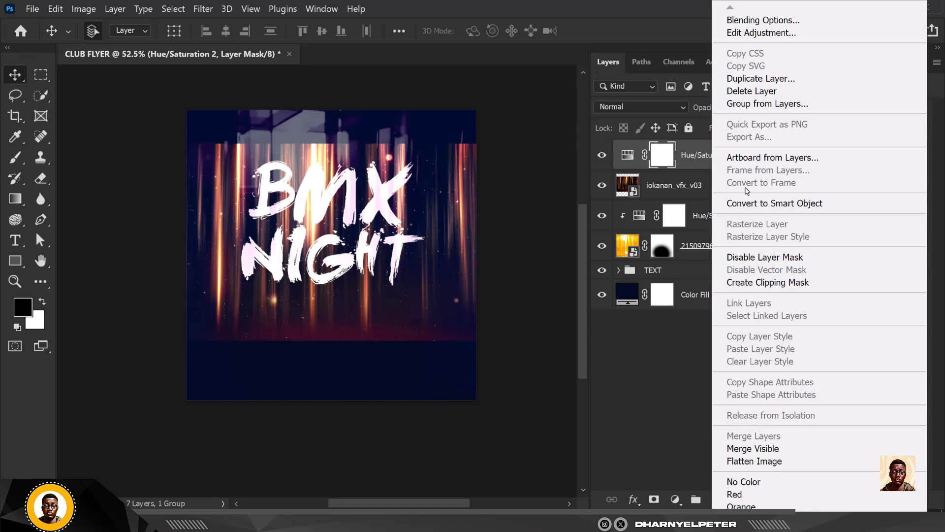
click(789, 282)
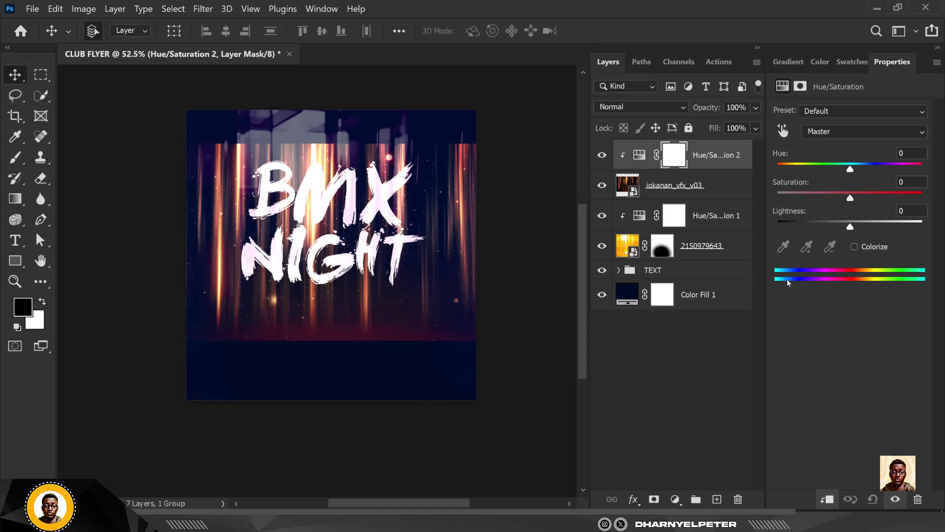
- Colorize the light streaks through the clipped Hue/Saturation adjustment with hue 278 and saturation 81
click(855, 246)
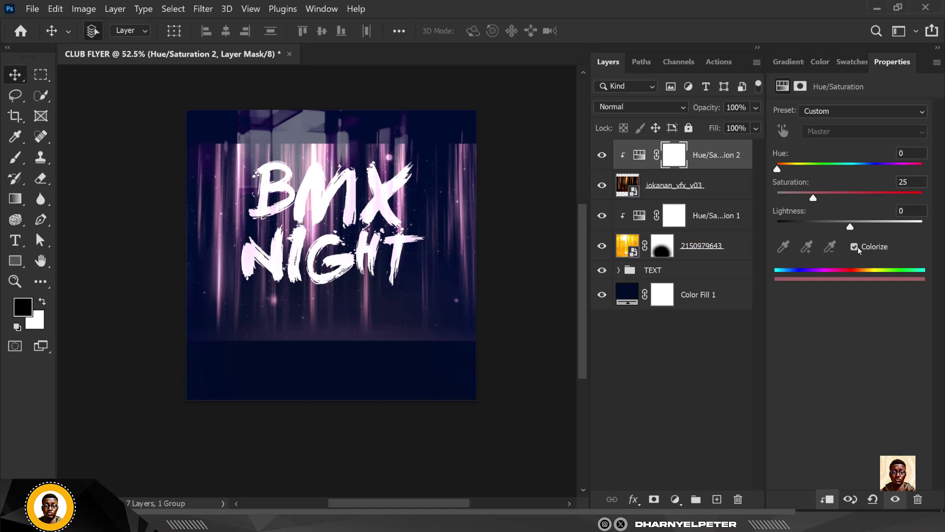
drag(813, 197, 893, 208)
drag(776, 169, 885, 182)
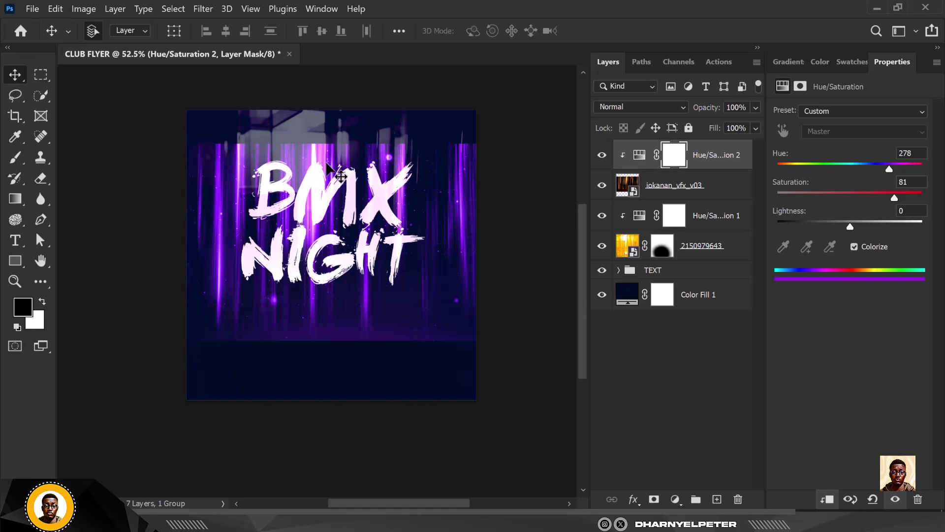
click(673, 159)
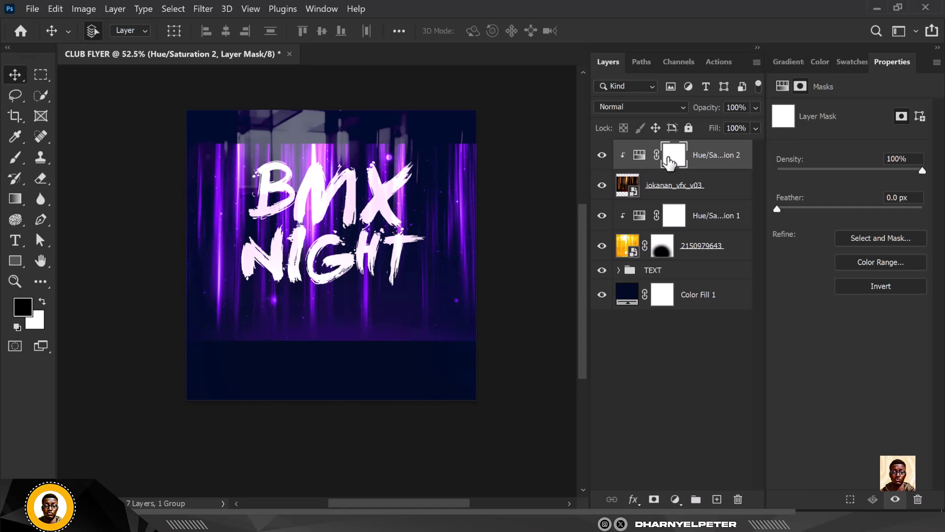
click(16, 158)
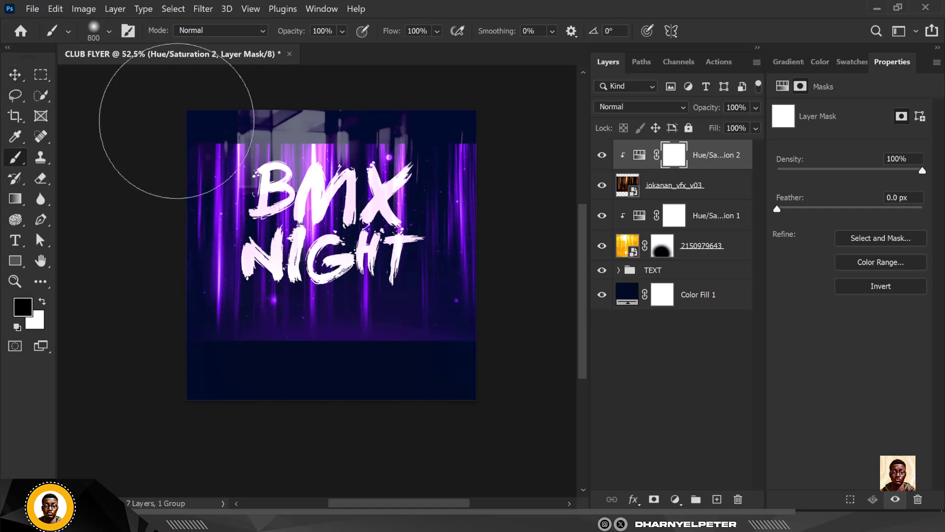
click(109, 30)
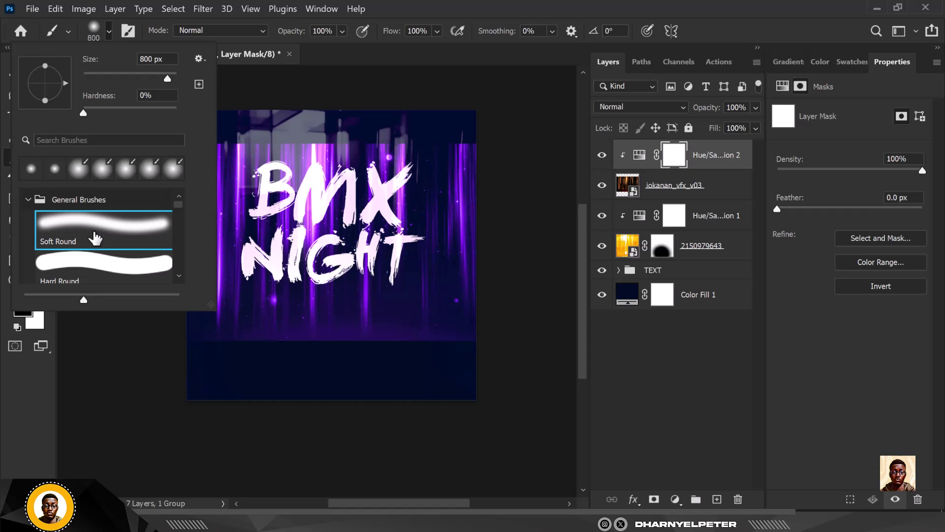
click(675, 156)
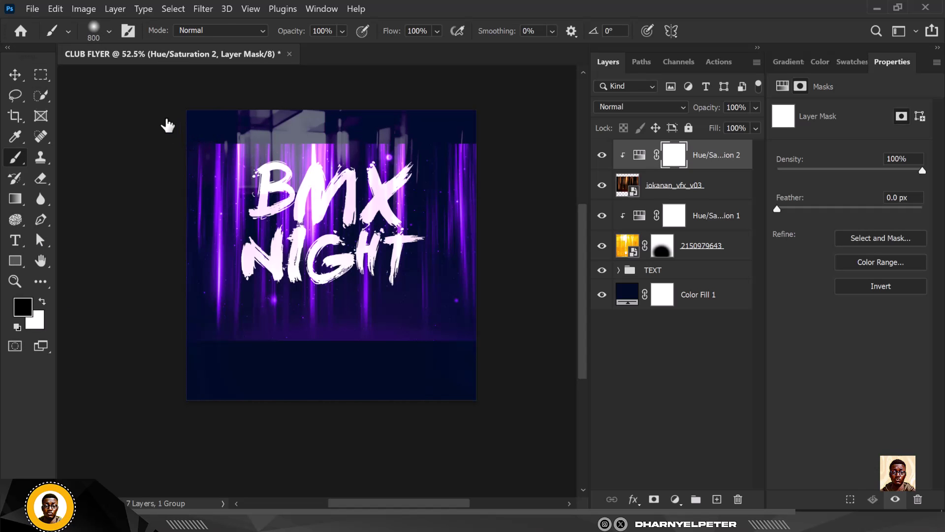
drag(164, 123, 578, 122)
key(ctrl+z)
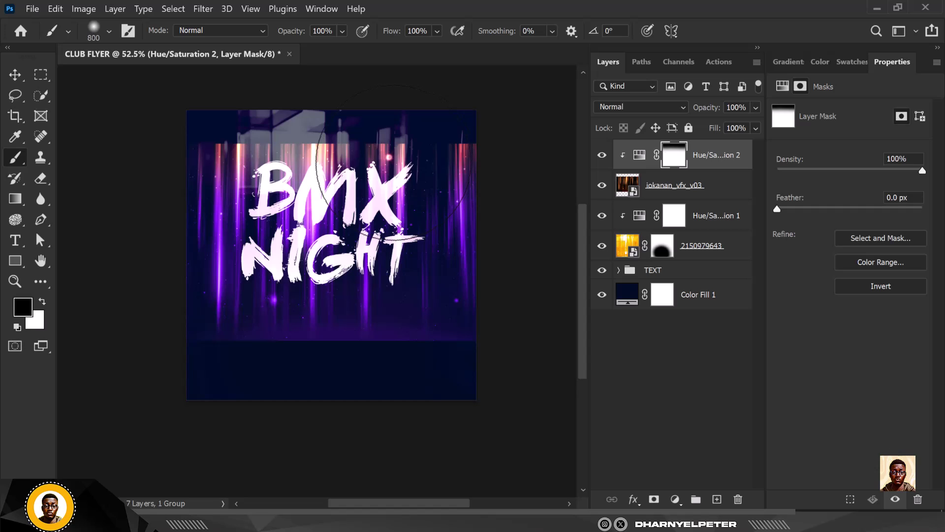
click(668, 187)
click(672, 165)
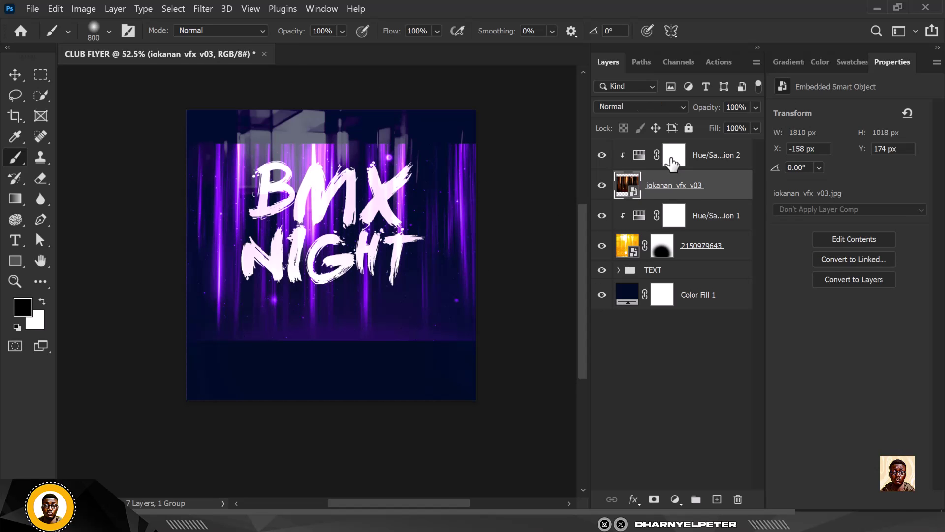
key(ctrl+z)
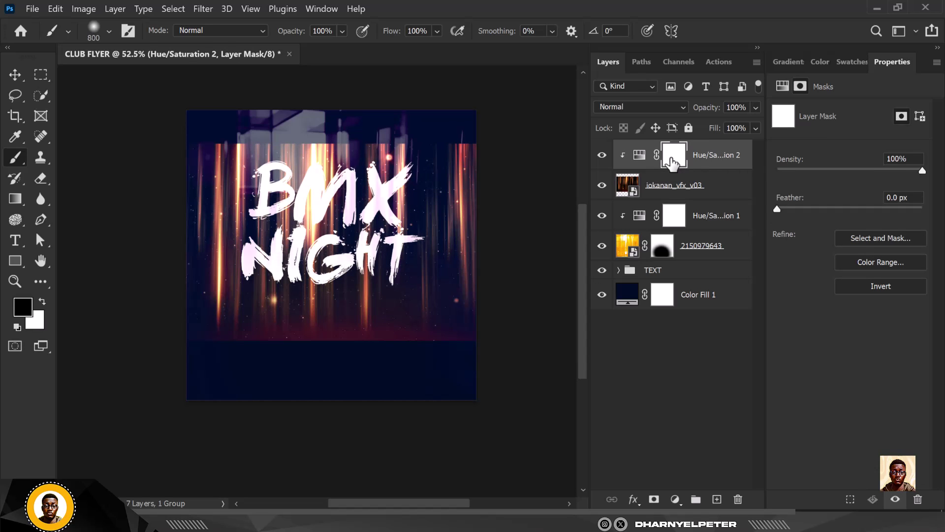
key(ctrl+shift+z)
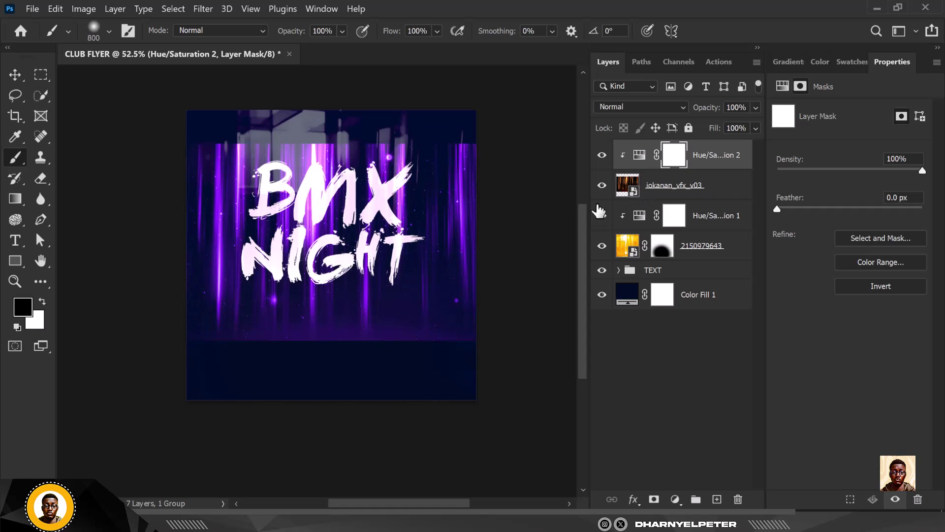
- Add a layer mask to the iokanan_vfx_v03 layer and paint out its upper and lower edges with the soft black 800 px brush
click(660, 191)
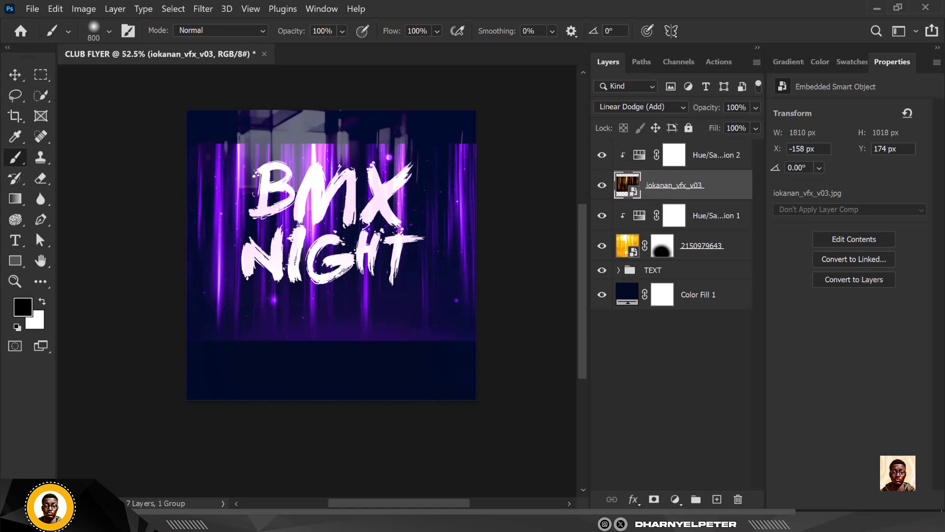
click(654, 499)
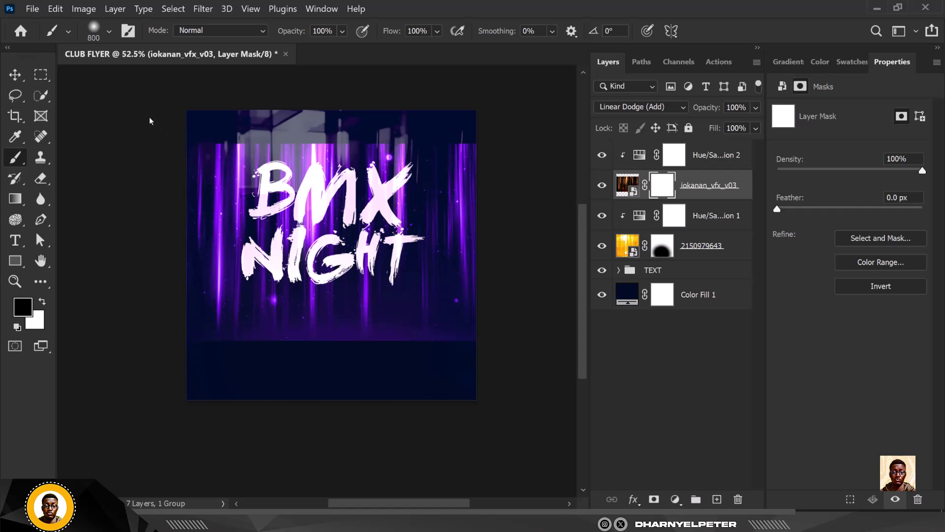
mouse_move(192, 116)
mouse_down()
mouse_move(474, 108)
mouse_move(467, 93)
mouse_up()
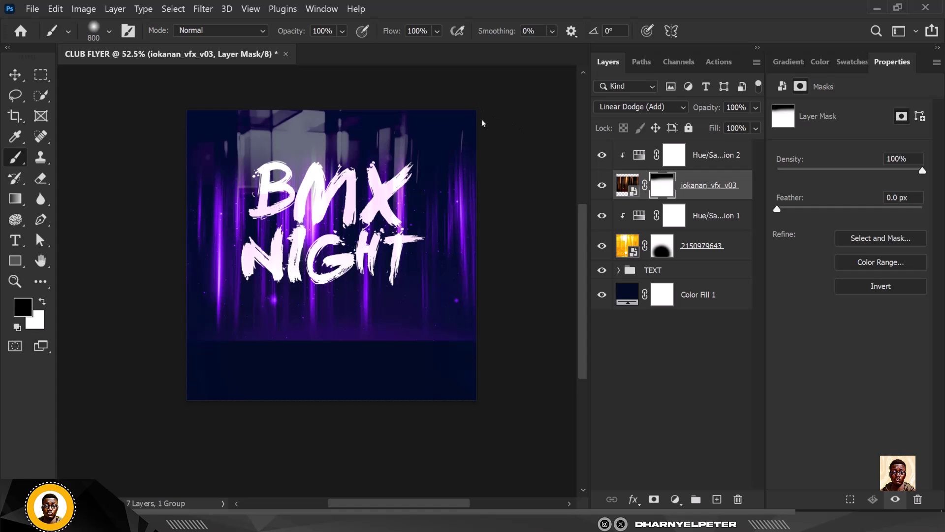
drag(279, 367, 569, 359)
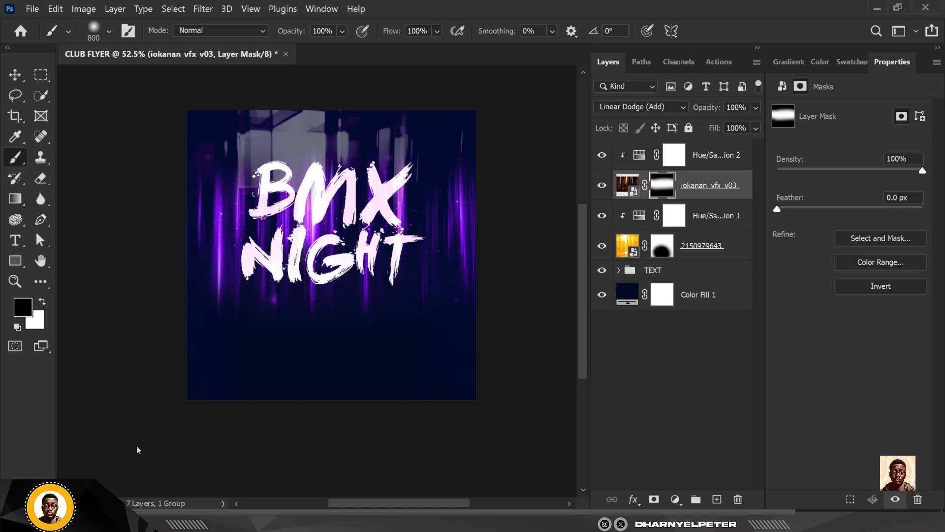
key(v)
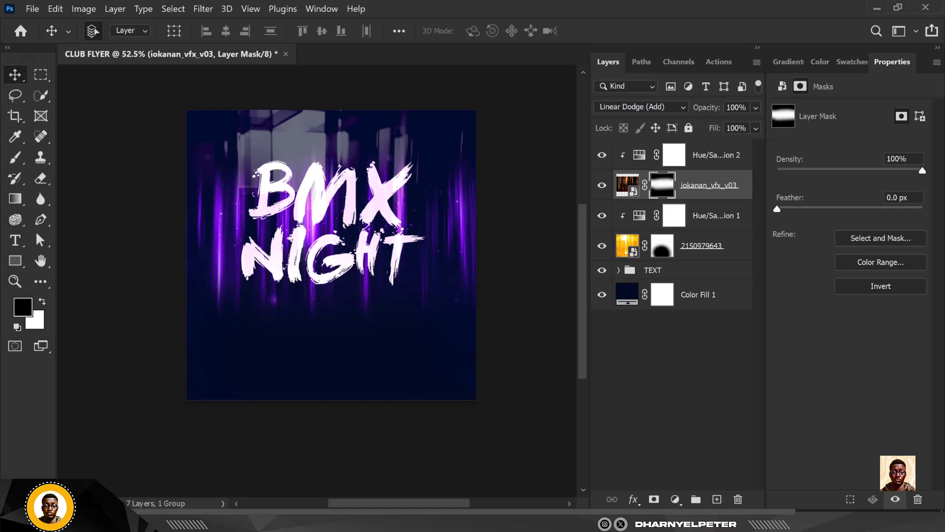
click(184, 467)
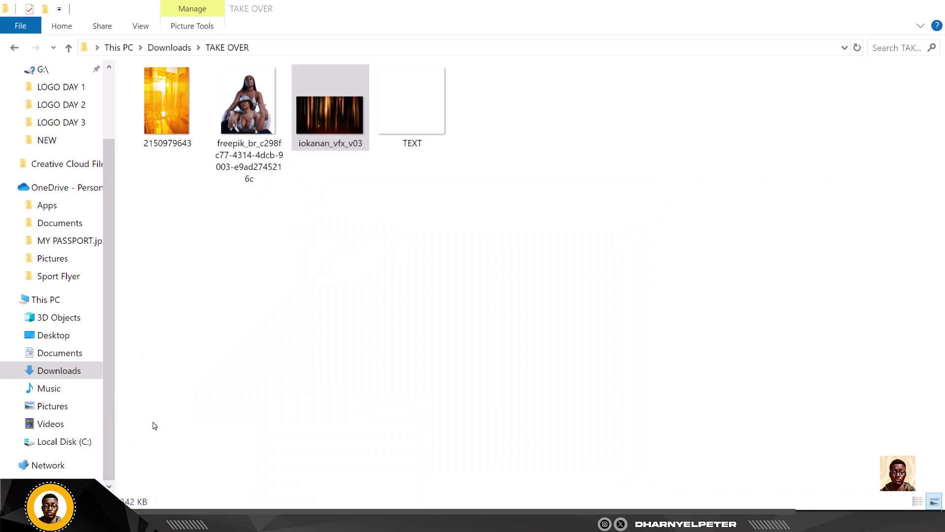
drag(247, 106, 356, 298)
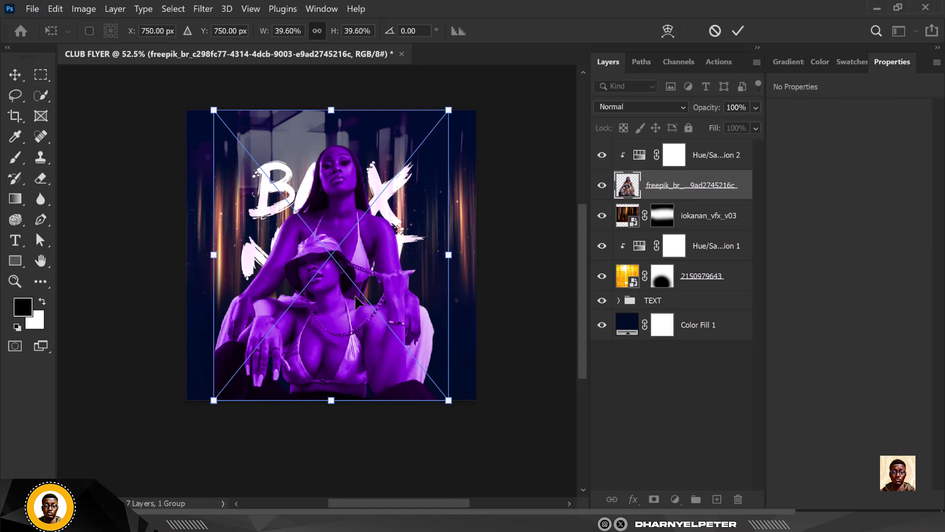
key(Return)
key(ctrl+z)
- Place the freepik_br image of the two women above the Hue/Saturation 2 adjustment, scale it to about 27.36%, and nudge it slightly upward
click(714, 156)
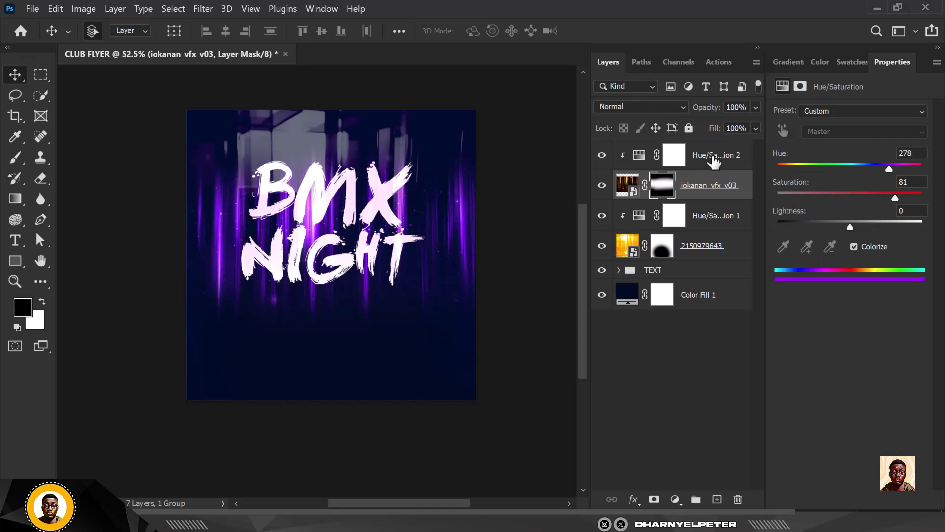
click(714, 159)
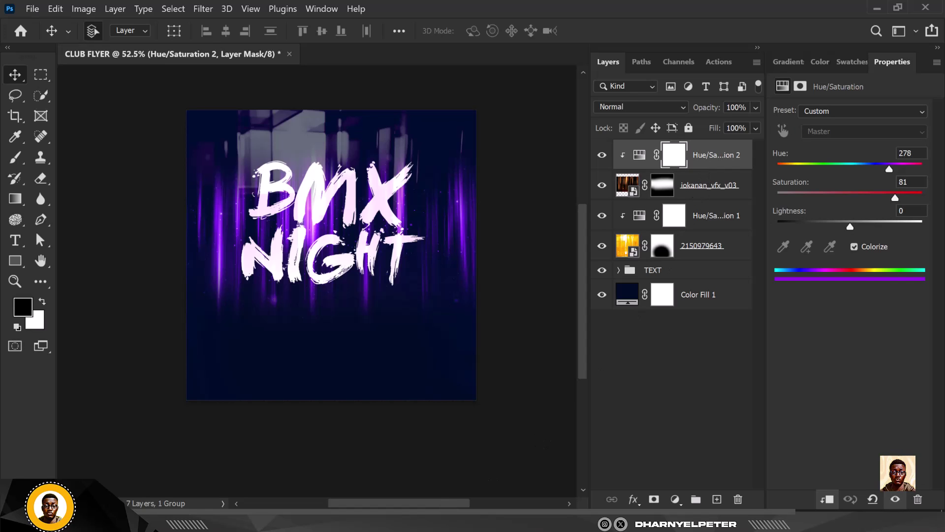
mouse_move(257, 522)
click(192, 451)
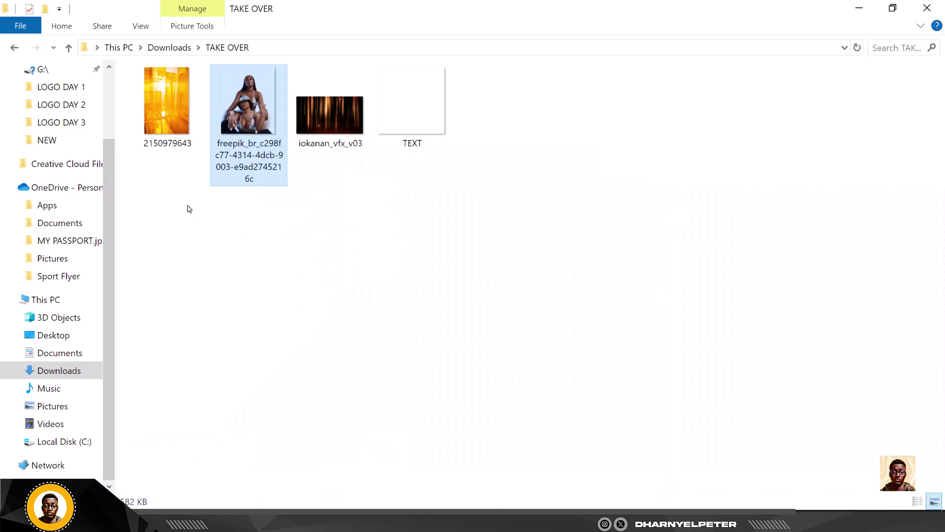
drag(245, 99, 350, 354)
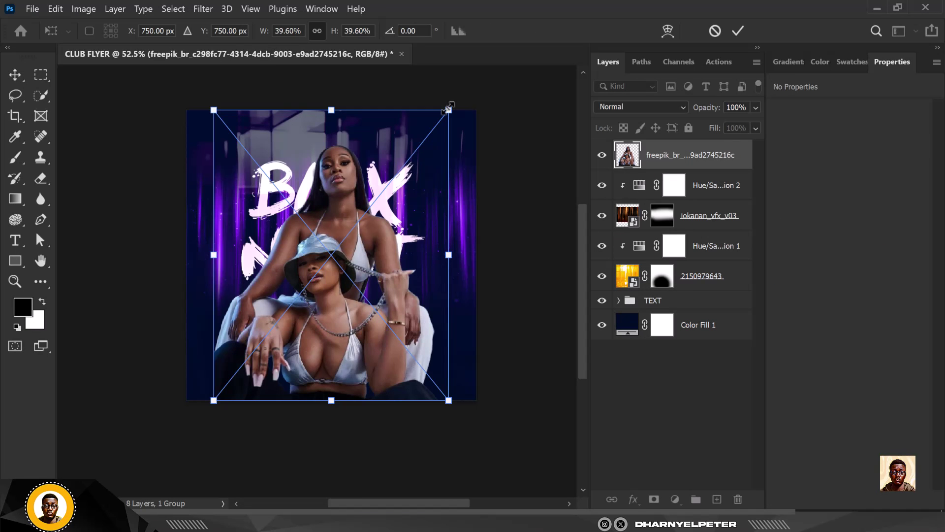
drag(447, 109, 413, 154)
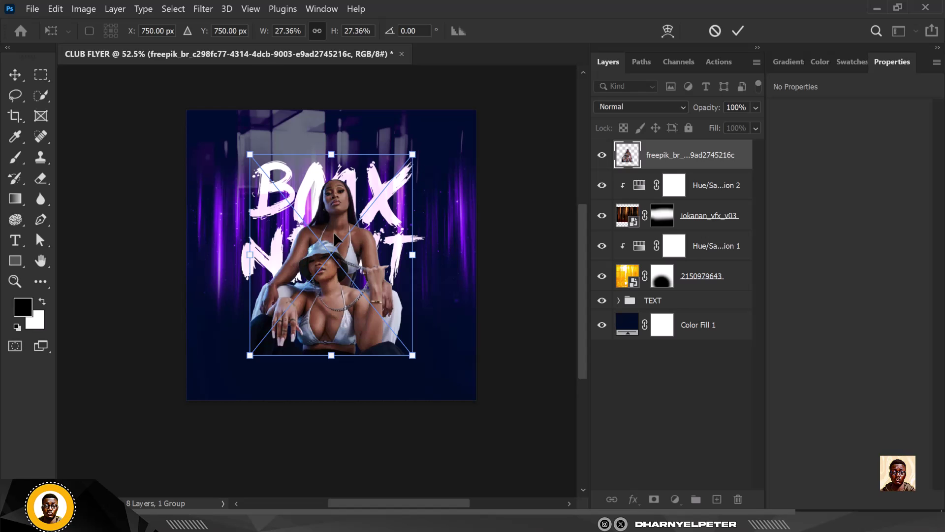
drag(334, 234, 334, 231)
key(Return)
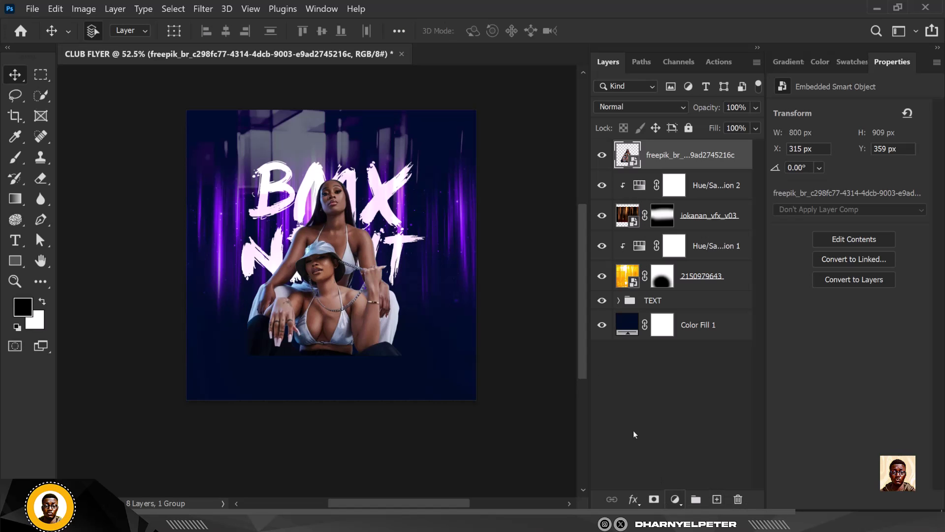
- Open the Camera Raw Filter on the women's layer and set Temperature +8, Tint +17, Contrast +26 and Highlights -36
click(200, 12)
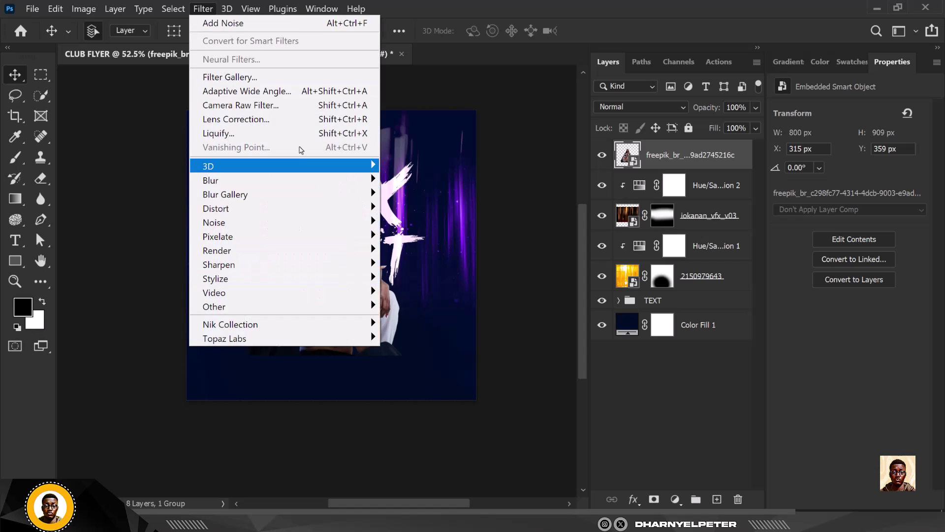
click(260, 105)
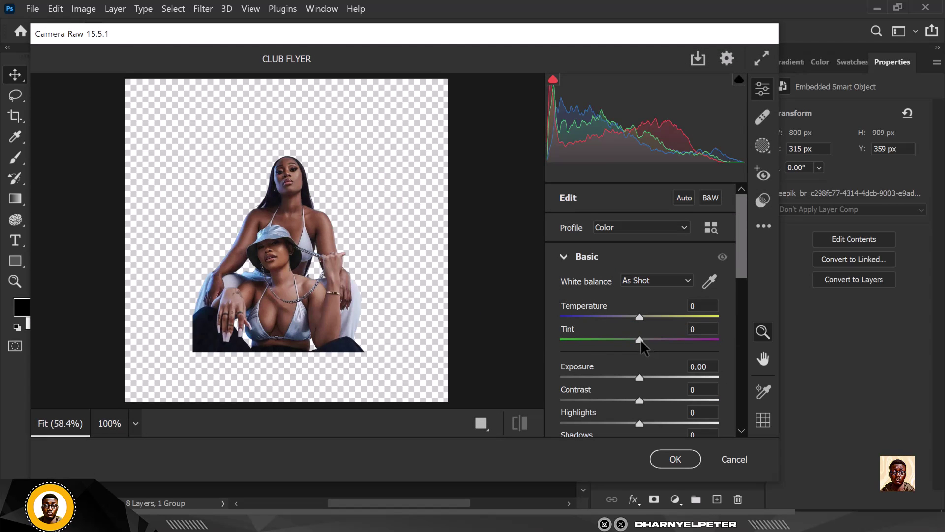
drag(640, 339, 661, 315)
scroll(663, 386, down, 2)
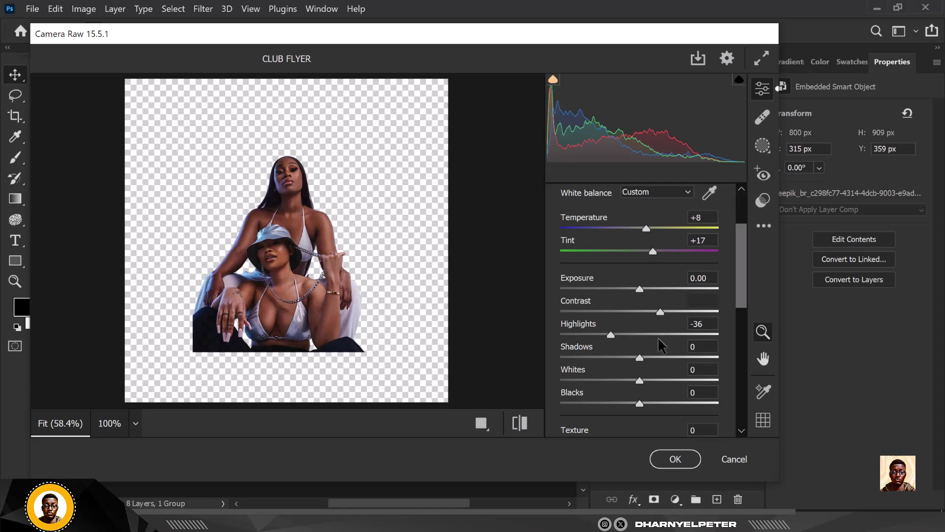
- Set Texture to +68, Dehaze to +19 and Noise Reduction to 29, and apply the Camera Raw Filter
scroll(646, 360, down, 2)
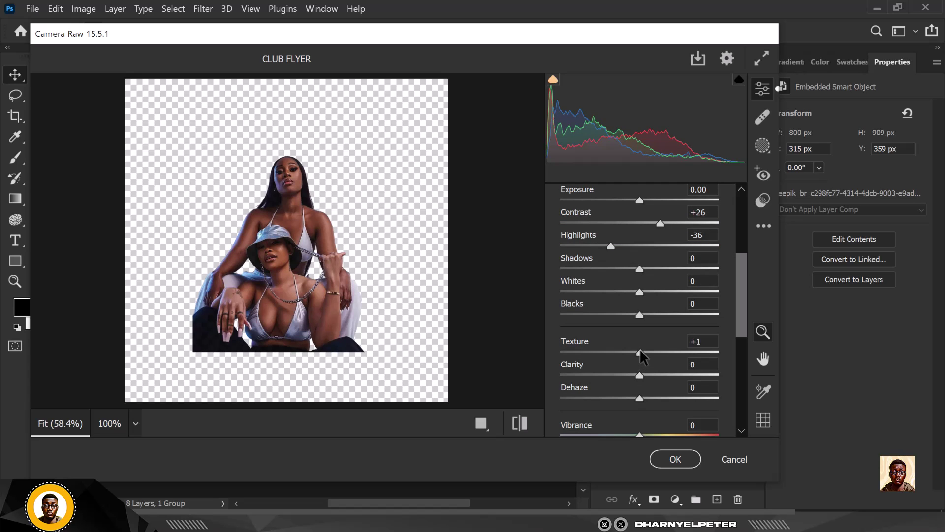
drag(640, 351, 694, 366)
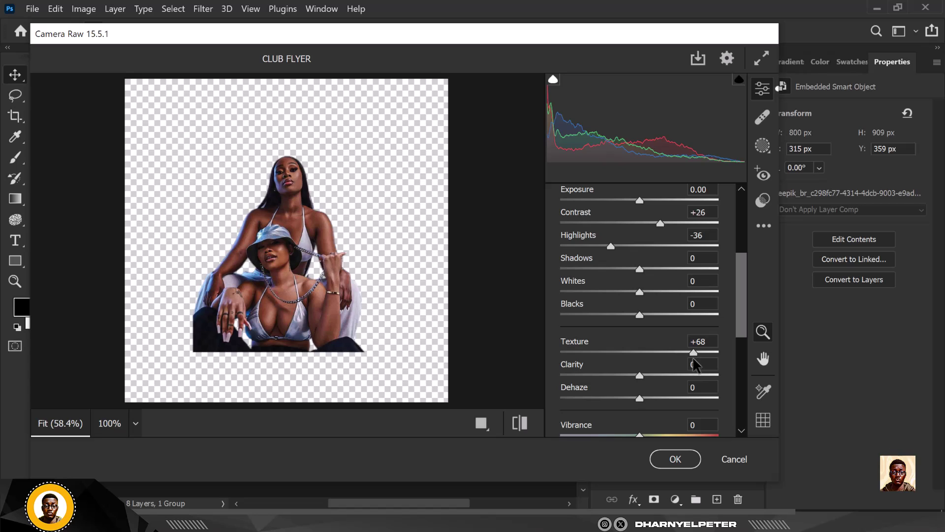
scroll(618, 364, down, 5)
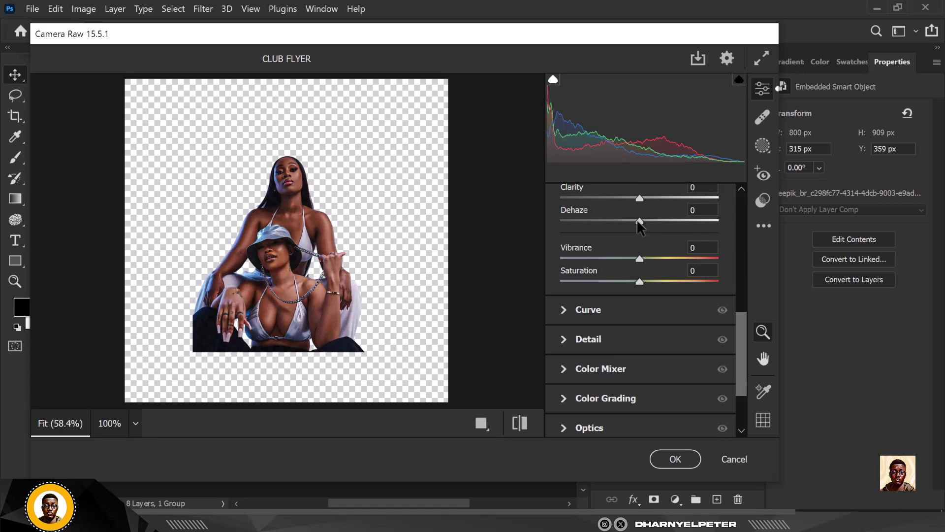
drag(657, 224, 651, 227)
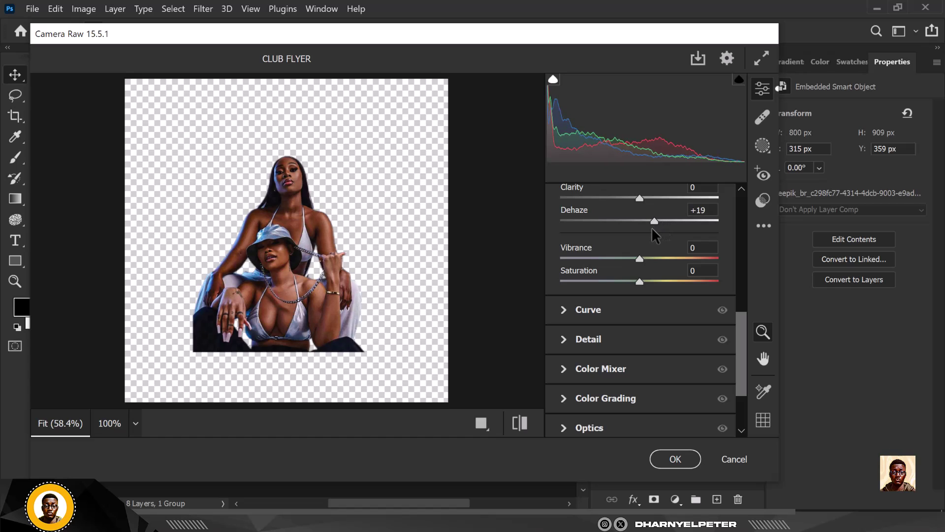
click(566, 339)
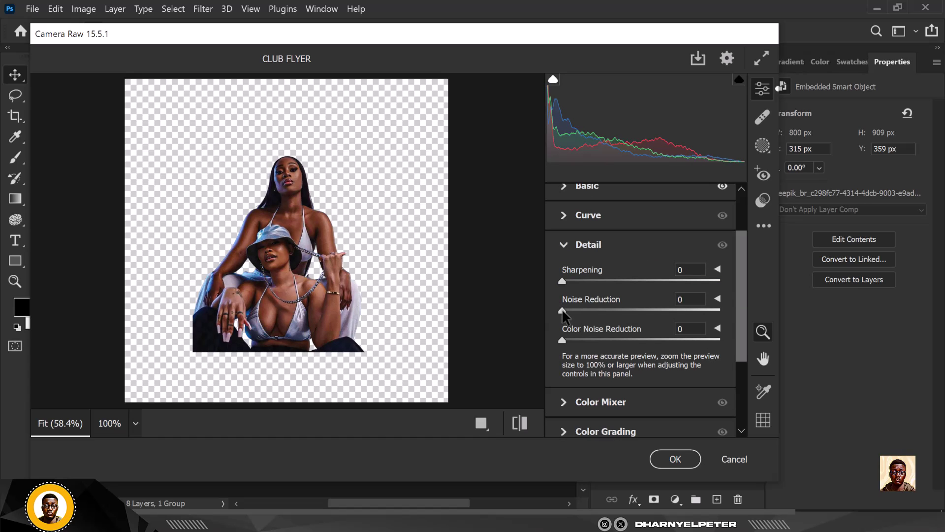
drag(562, 309, 608, 310)
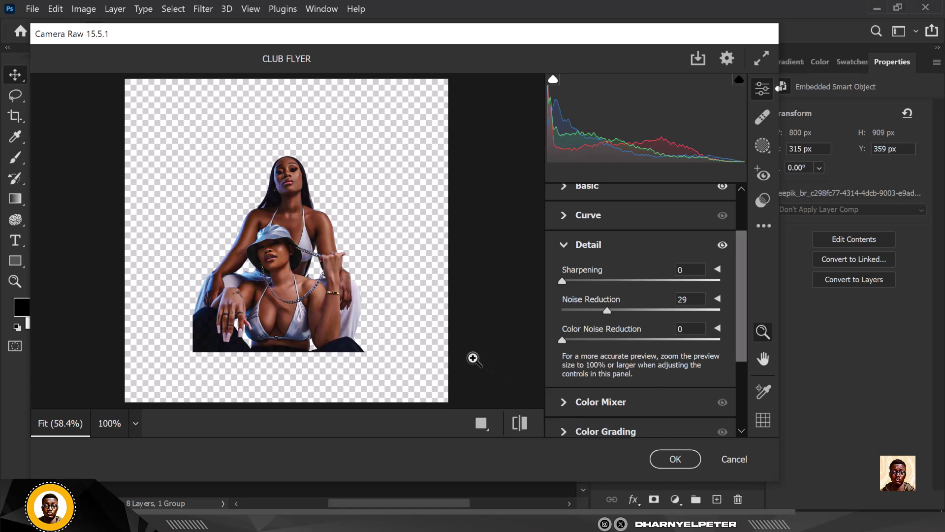
click(675, 460)
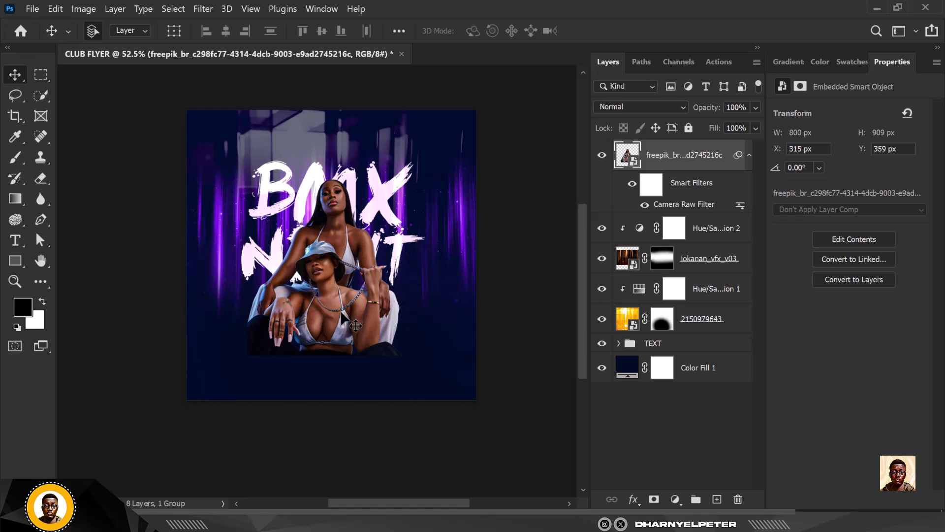
- Add a layer mask to the women's layer and fade out its lower edge with a soft black 600 px brush
click(654, 500)
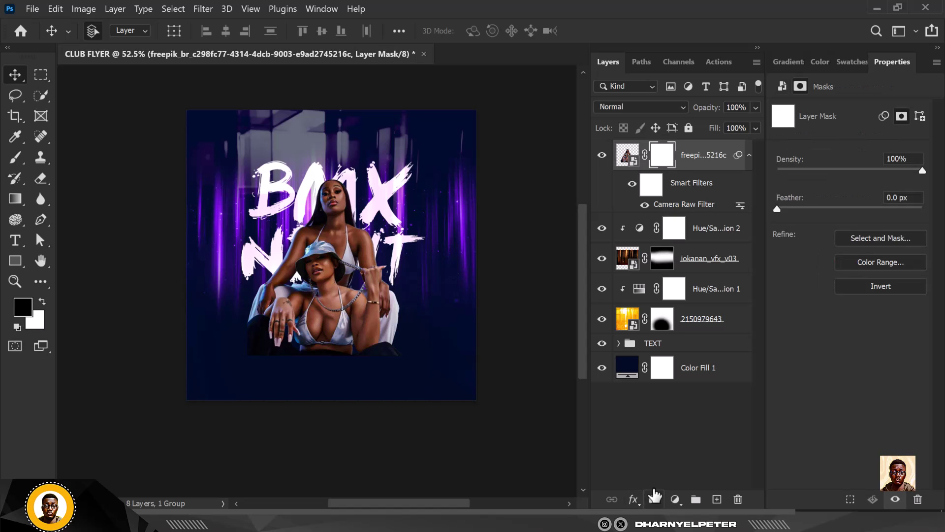
click(15, 158)
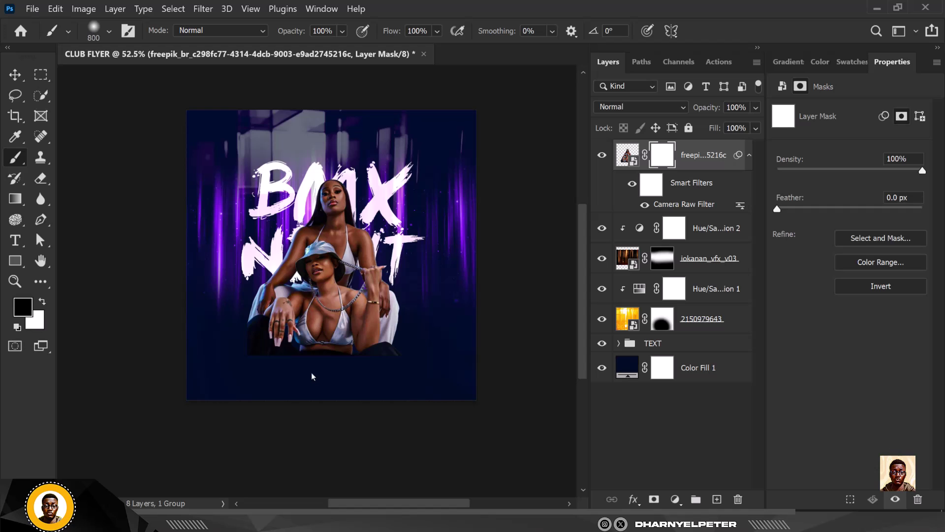
key(bracketleft)
key(bracketleft)
mouse_move(242, 361)
mouse_down()
mouse_move(286, 380)
mouse_move(418, 392)
mouse_move(272, 389)
mouse_move(415, 395)
mouse_move(310, 387)
mouse_move(356, 390)
mouse_move(415, 376)
mouse_move(434, 350)
mouse_up()
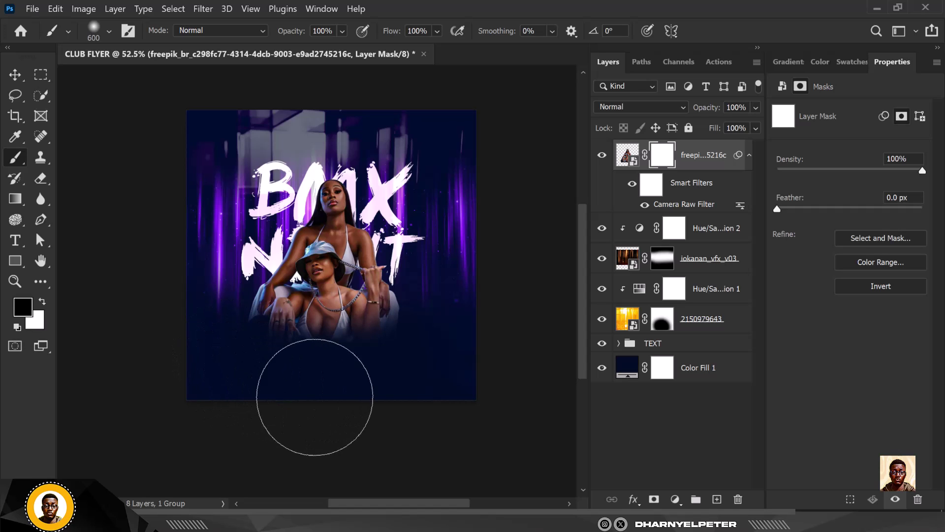
drag(364, 399, 335, 434)
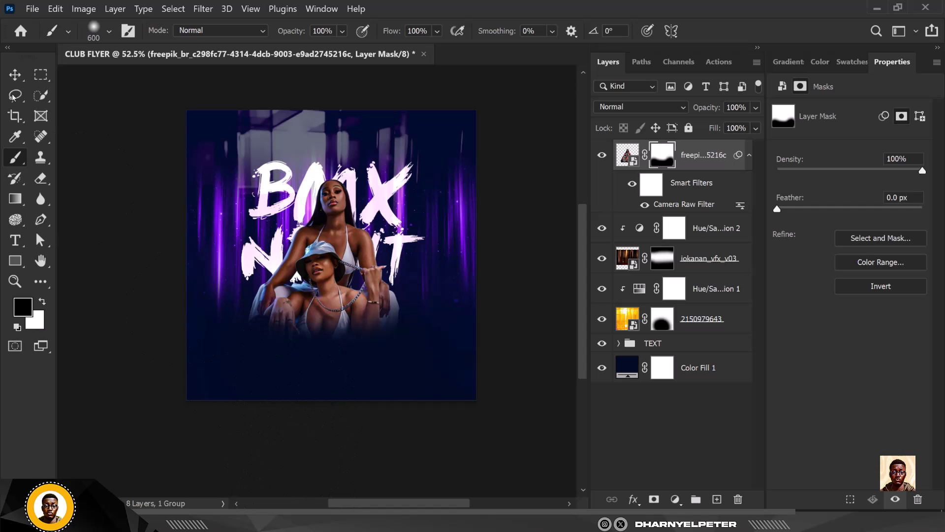
- Switch to File Explorer and open the inner PREMIUM PNG folder of GRAPHICS BUNDLE 1.0 in Downloads
click(11, 73)
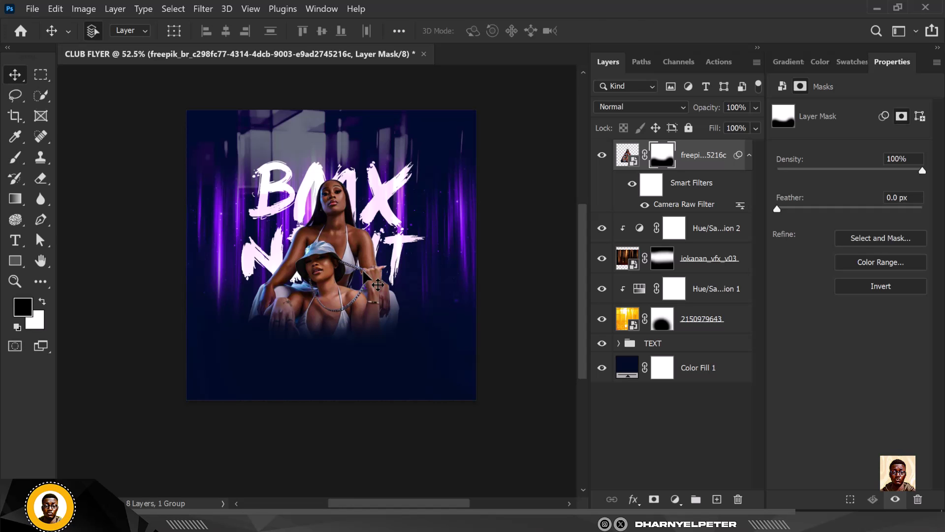
scroll(370, 275, up, 2)
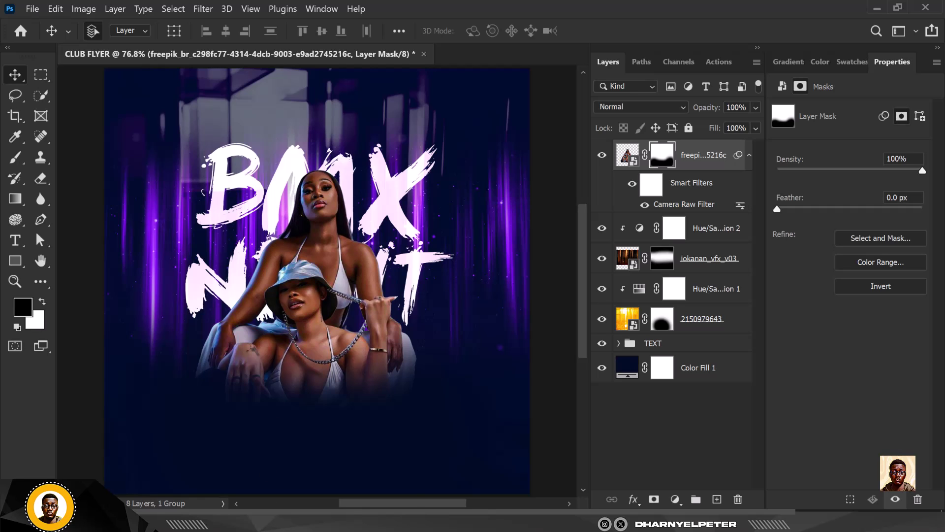
click(329, 455)
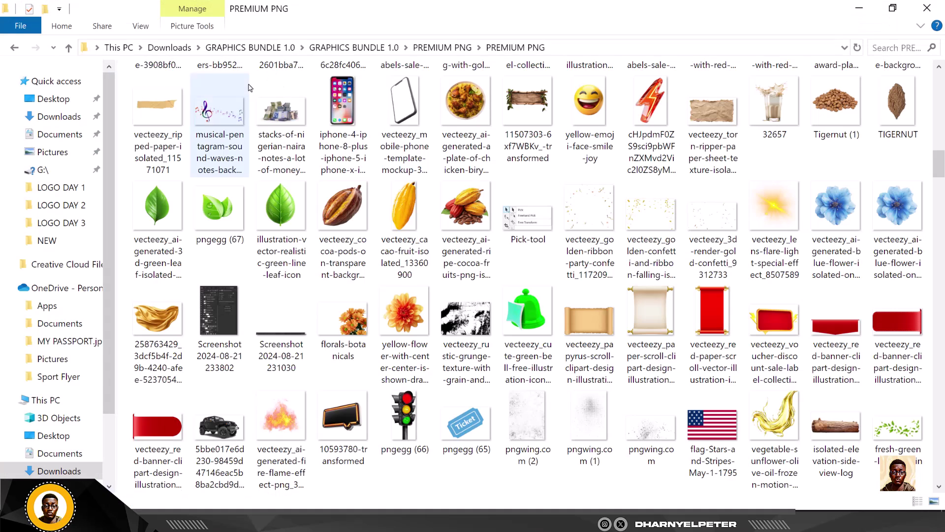
click(254, 49)
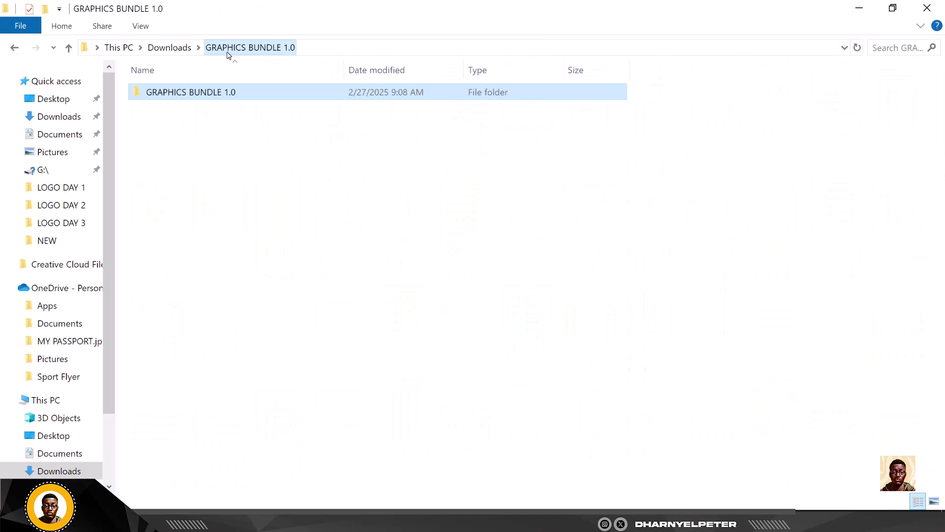
click(173, 49)
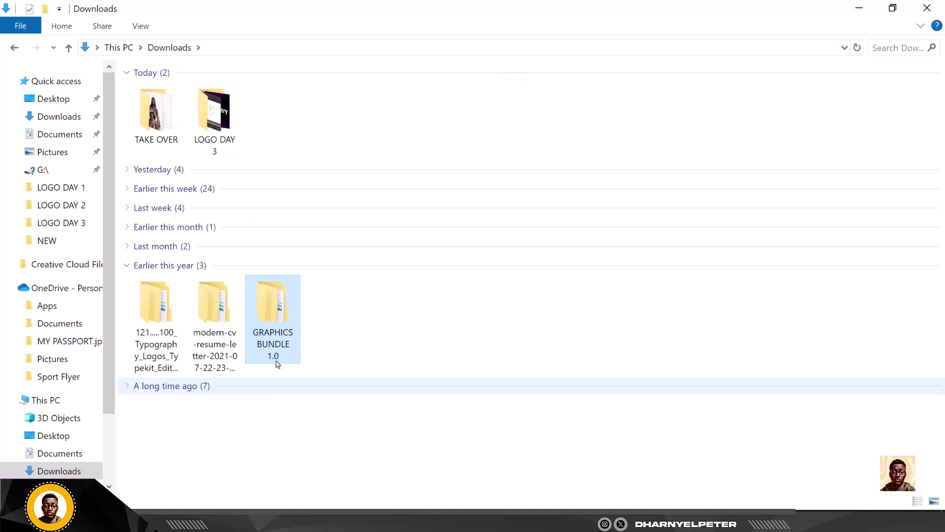
double_click(277, 315)
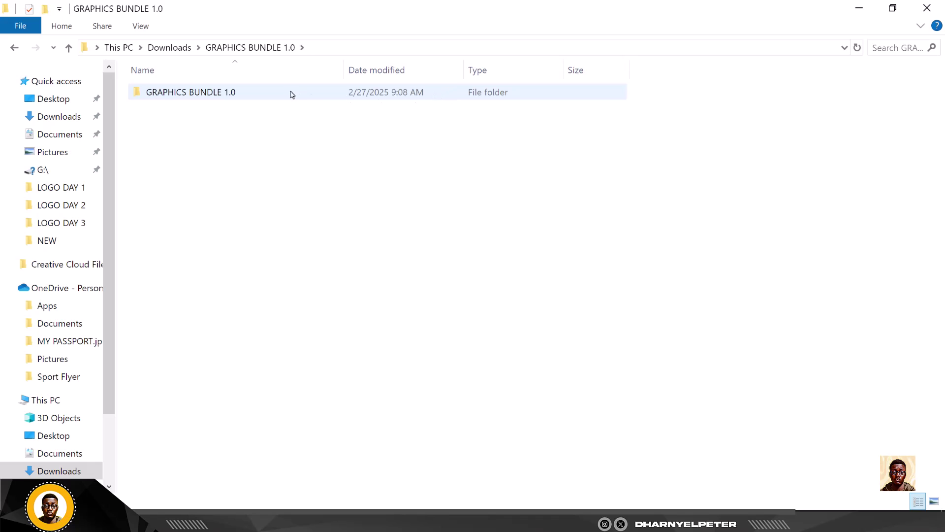
double_click(291, 94)
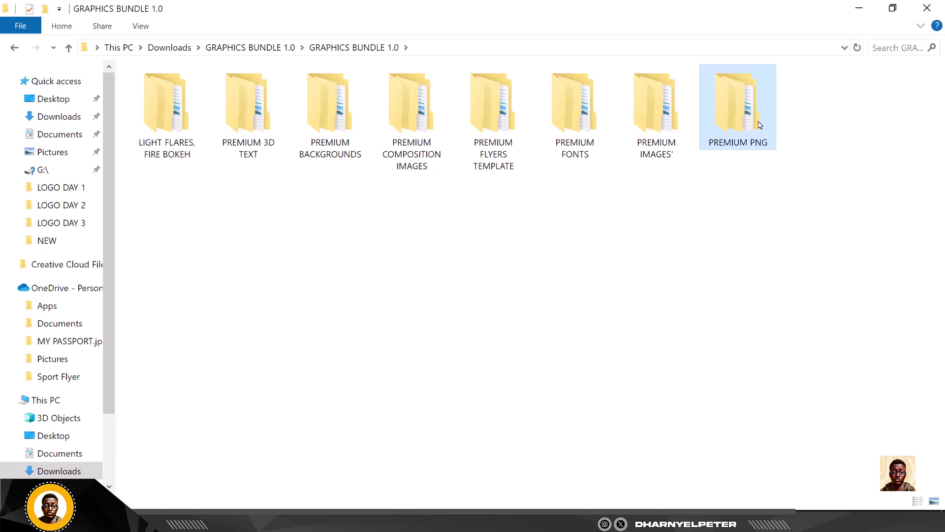
double_click(760, 125)
double_click(328, 98)
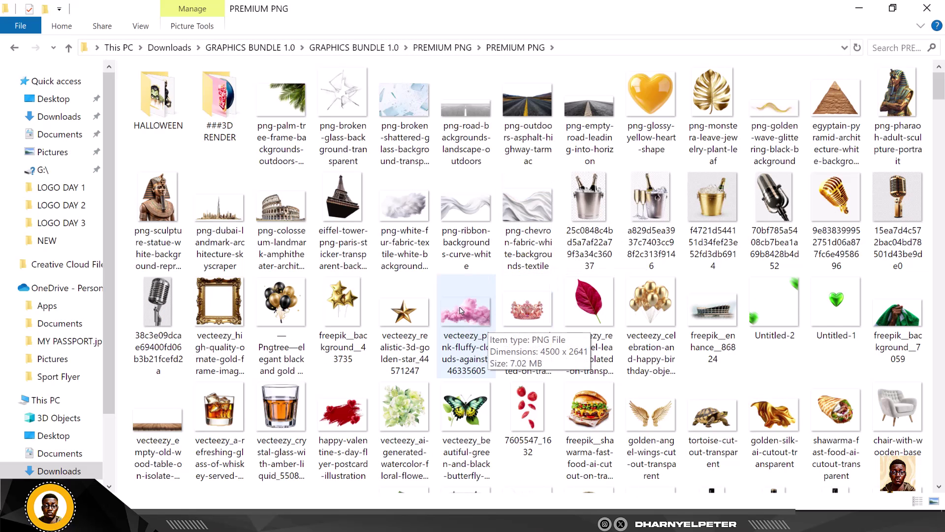
- Find the vecteezy_ripped-paper-isolated_11571071 image in the folder and place it in the CLUB FLYER document in Photoshop
scroll(460, 302, down, 3)
scroll(460, 302, down, 3)
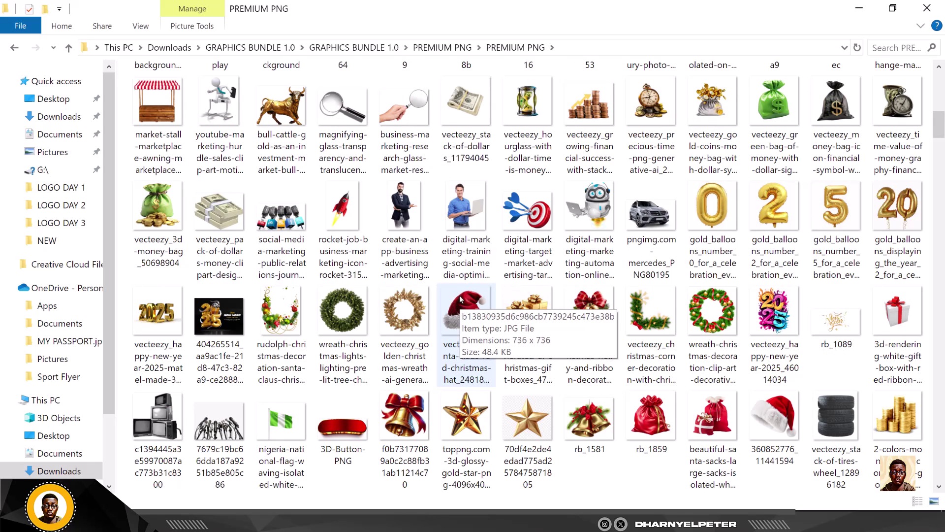
scroll(460, 298, down, 3)
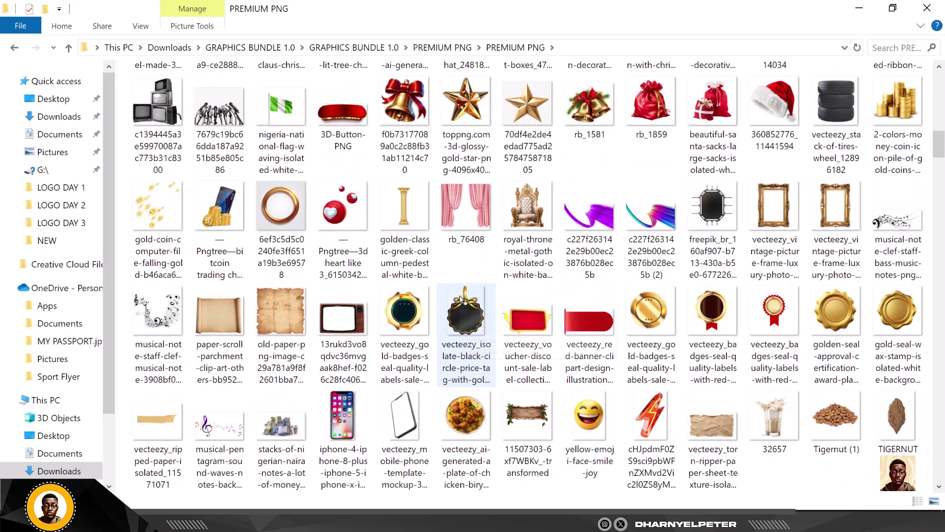
click(148, 429)
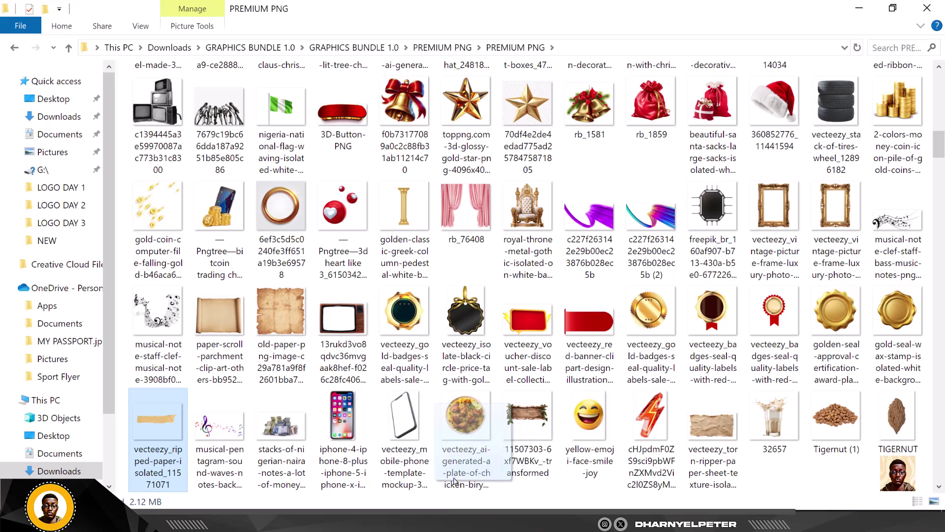
drag(453, 481, 330, 399)
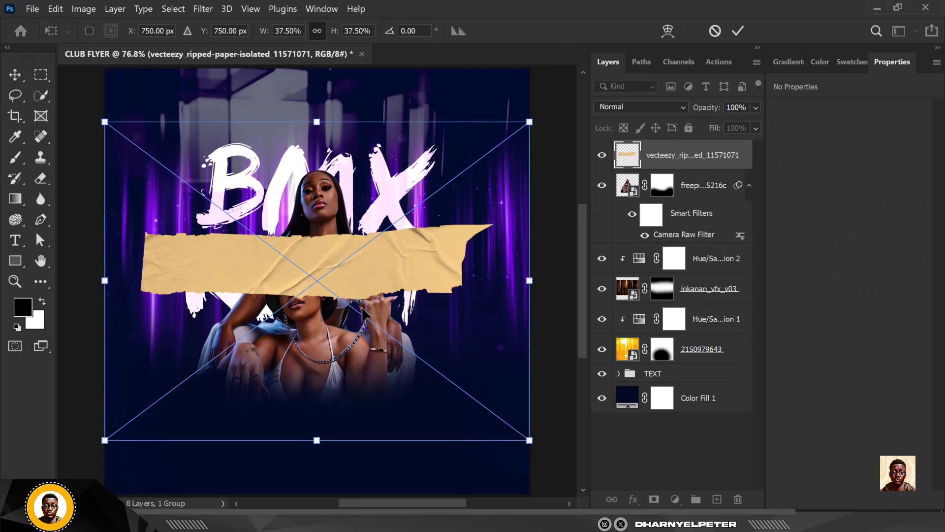
- Scale the ripped paper strip to about 26.59% and place it just below the two women
drag(388, 261, 385, 395)
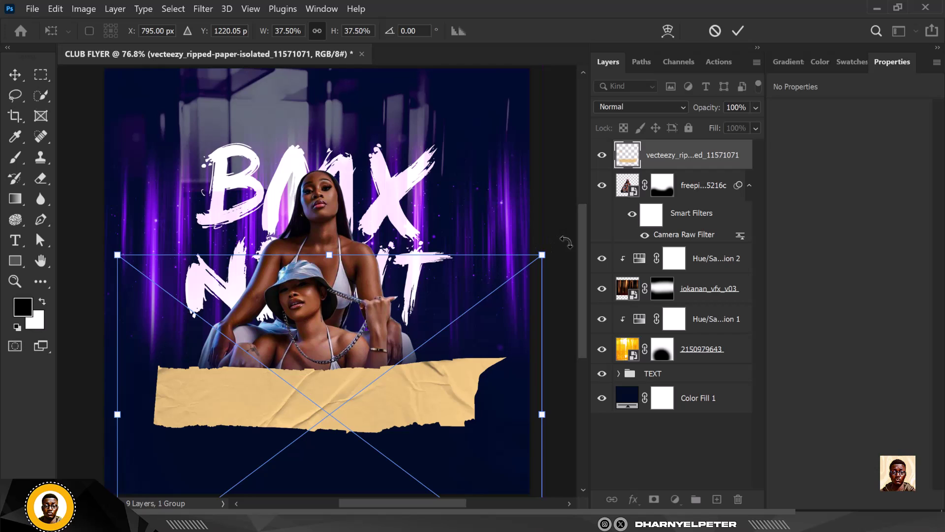
drag(542, 254, 468, 296)
drag(408, 404, 406, 426)
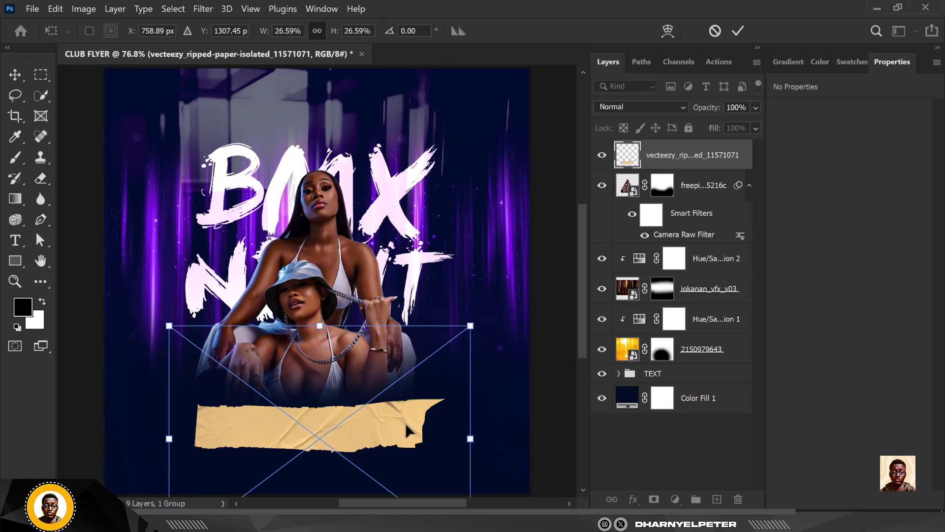
key(Return)
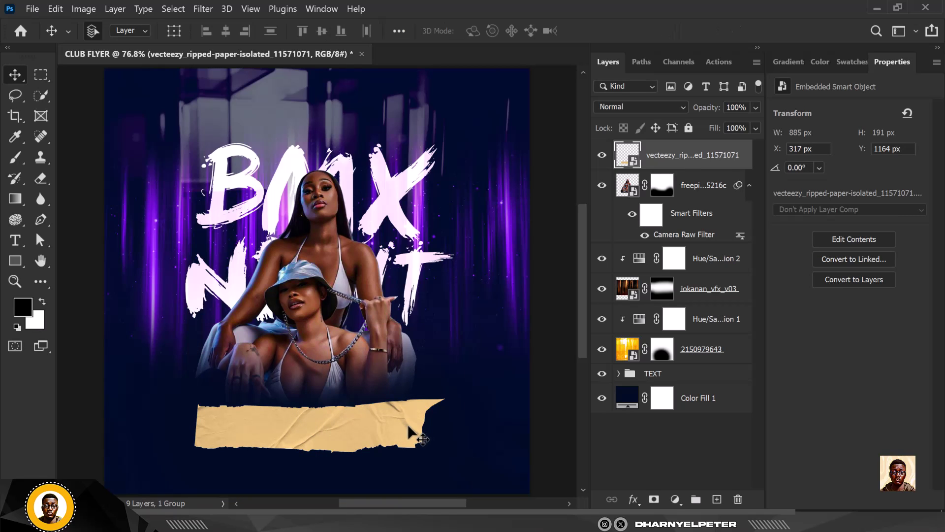
- Apply a purple #915ef8 Color Overlay with Normal blending at 100% opacity to the ripped paper layer
right_click(711, 153)
click(759, 21)
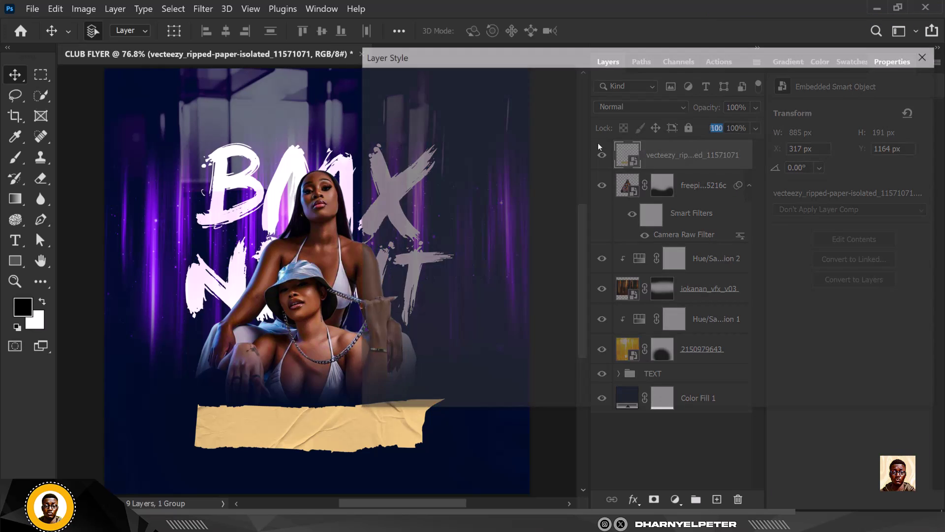
click(392, 257)
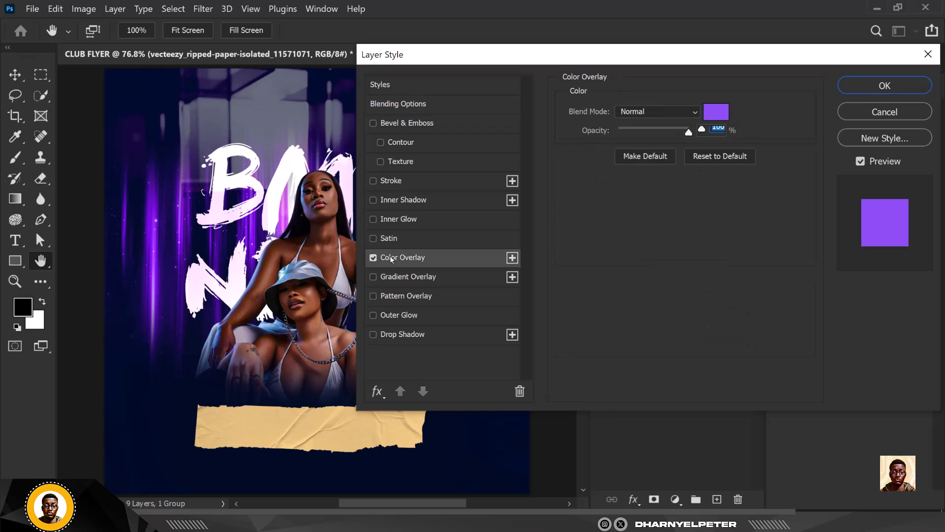
click(716, 112)
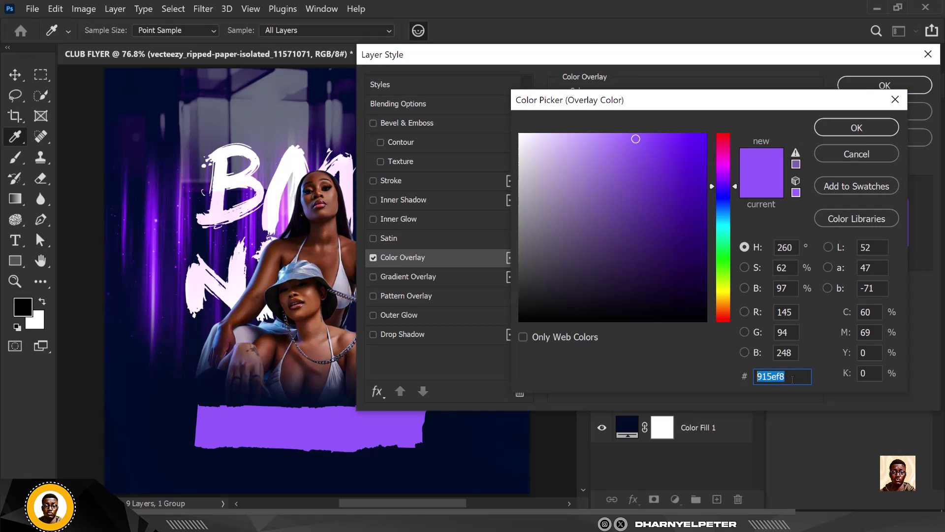
click(857, 127)
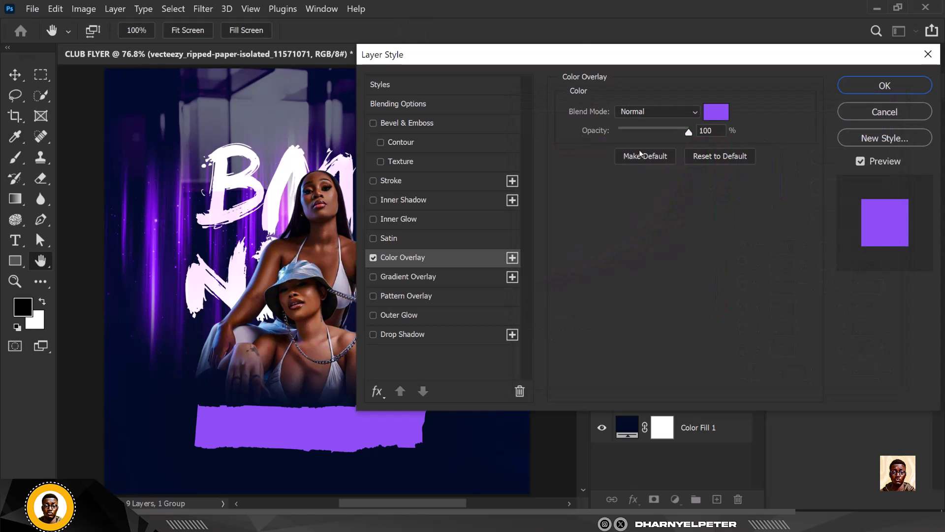
click(897, 88)
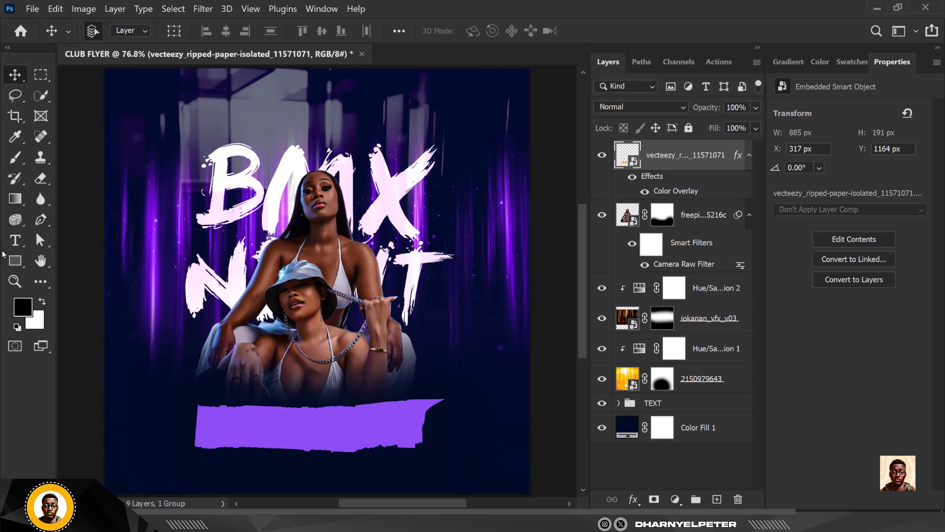
- Add a white text layer reading "TAKE OVER" near the purple paper strip
click(14, 240)
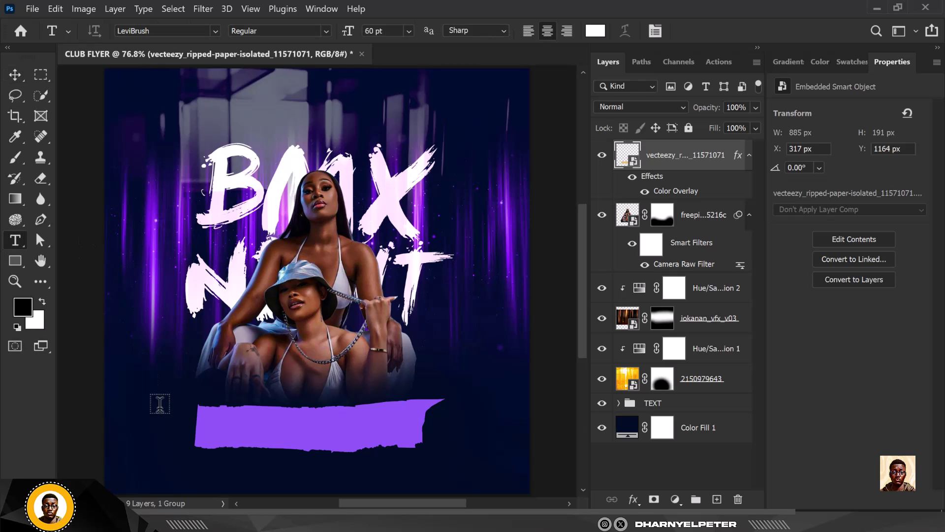
click(147, 428)
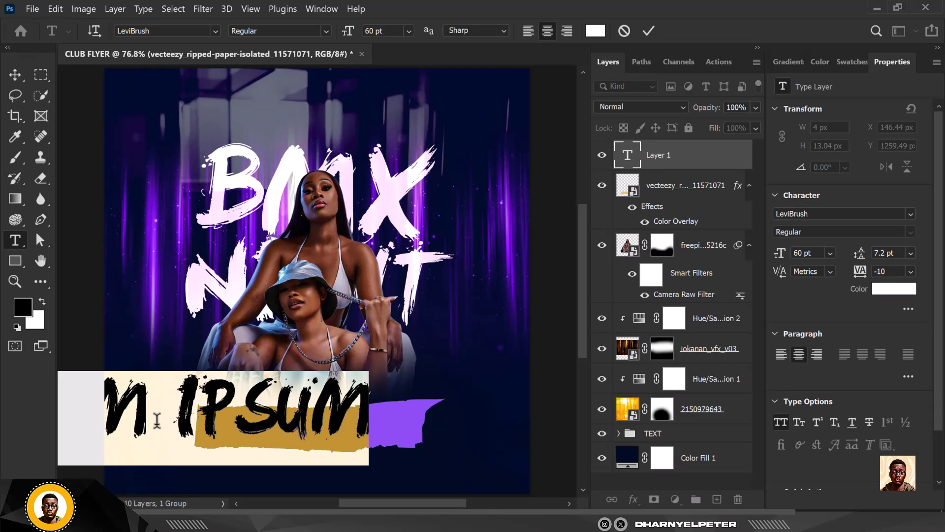
click(157, 419)
key(ctrl+a)
text(MAKE)
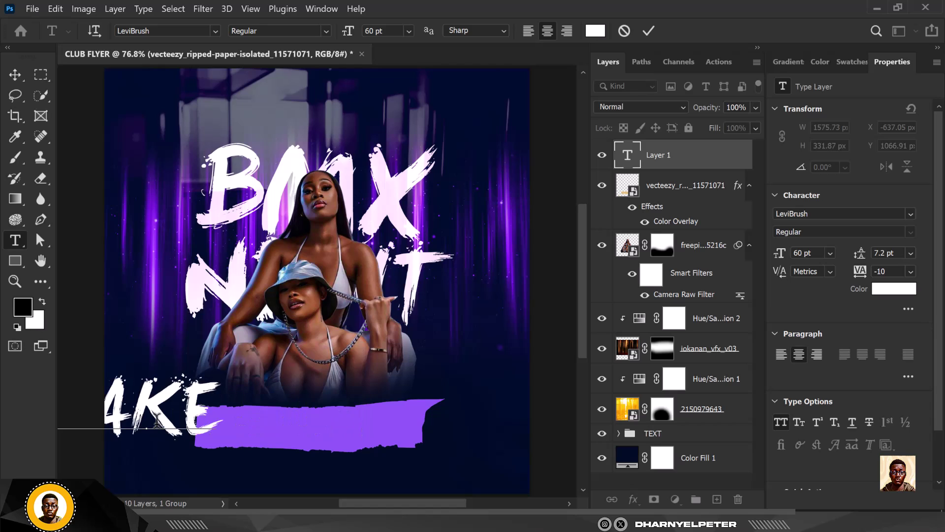
text( OVER)
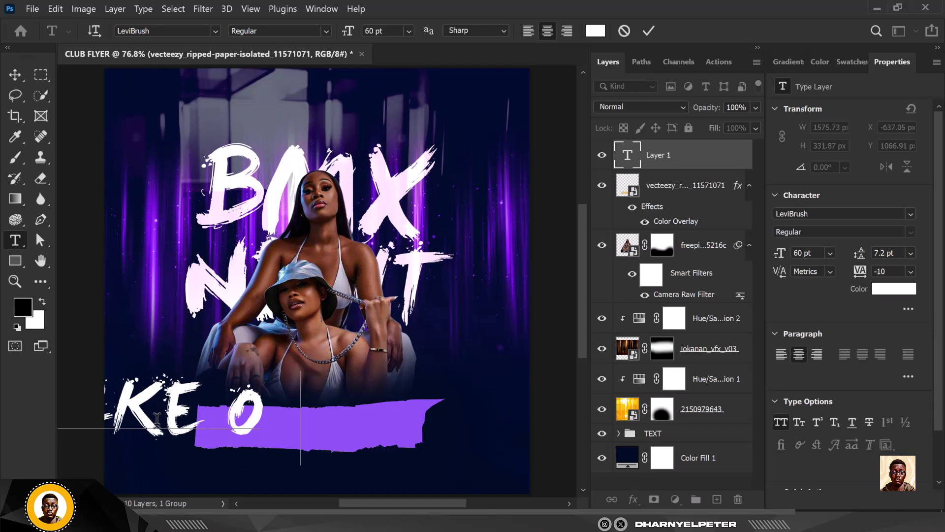
click(14, 75)
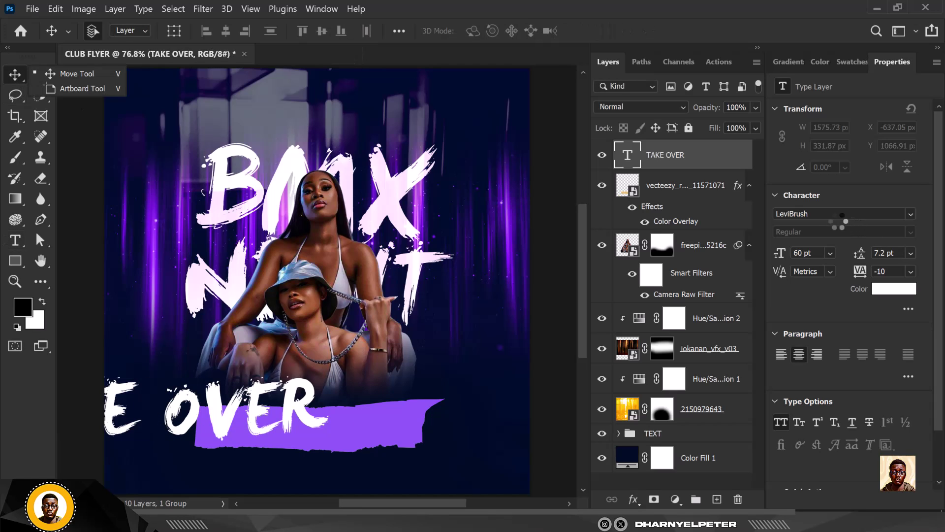
- Set the TAKE OVER text to Monument Extended Ultrabold at 24 pt
click(911, 214)
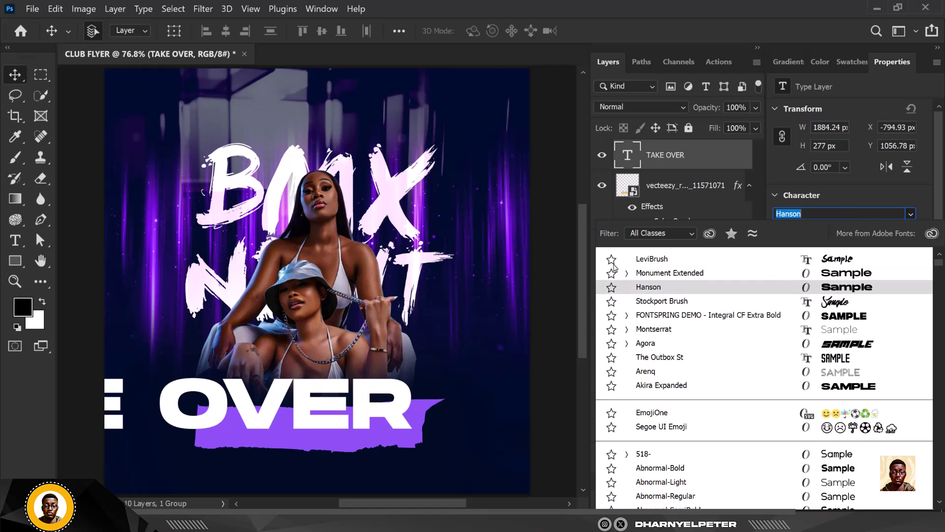
click(627, 273)
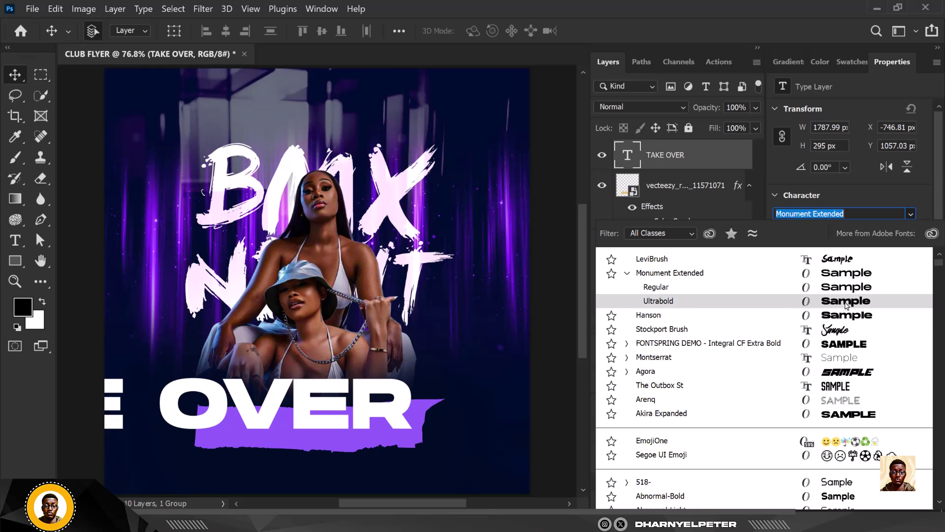
click(846, 305)
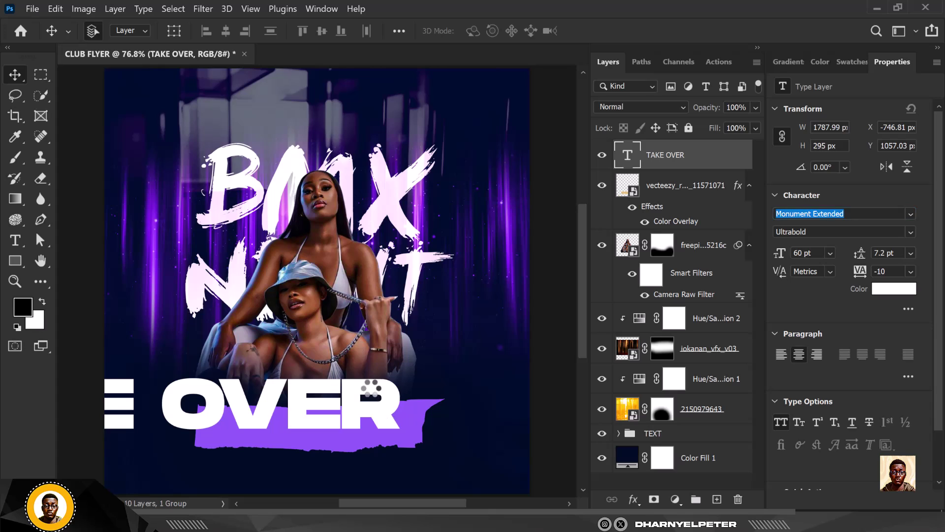
click(831, 257)
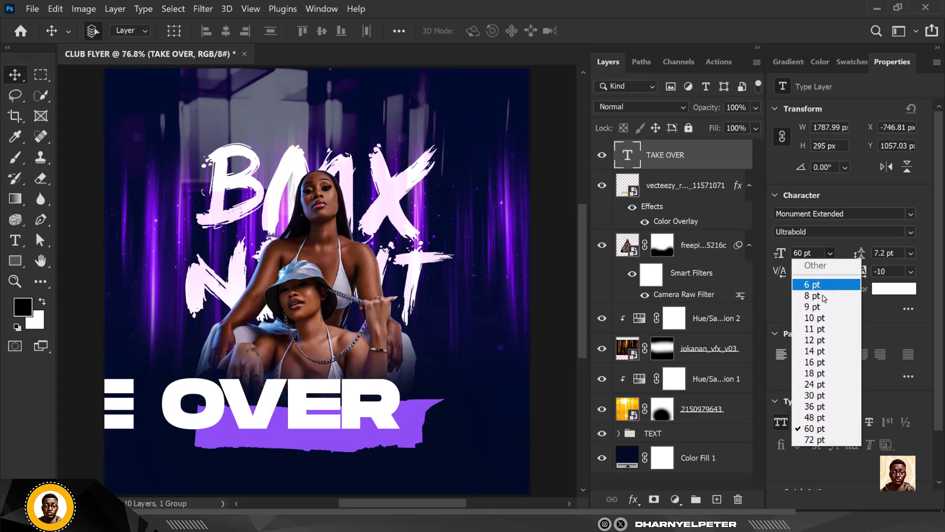
click(817, 384)
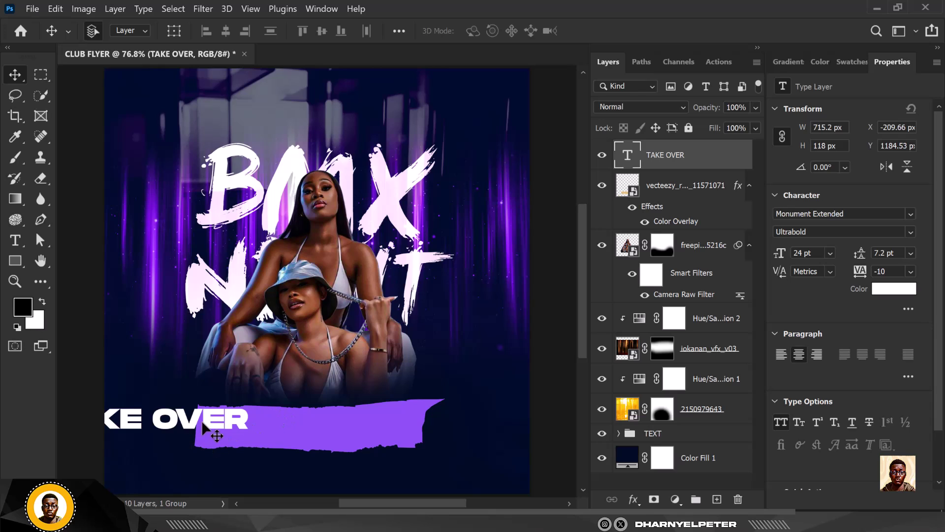
- Move the TAKE OVER text onto the purple paper strip, scale it down to about 20.75 pt, and nudge it 4 px right
drag(226, 422, 385, 430)
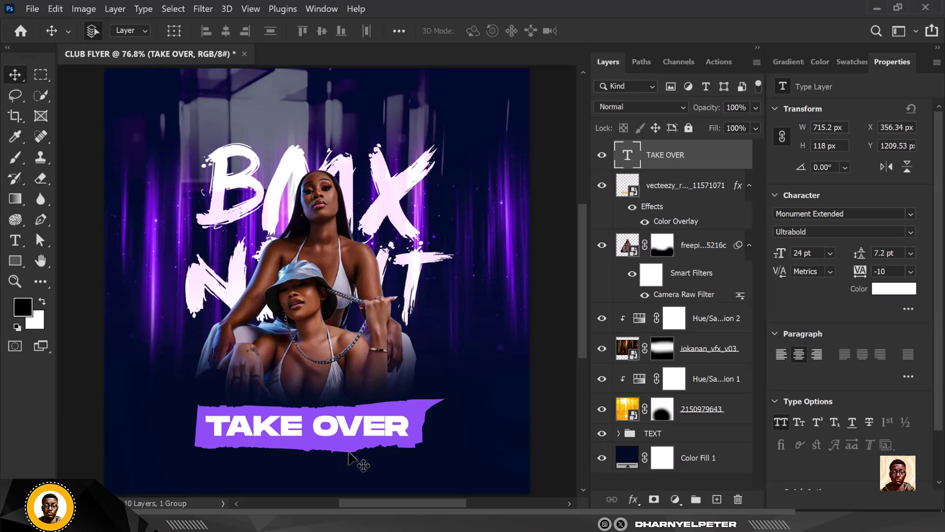
key(ctrl+t)
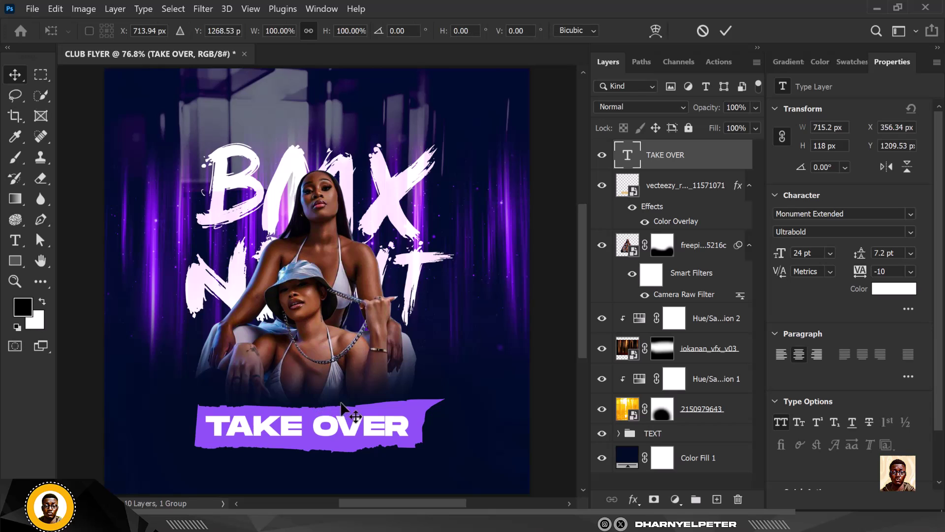
drag(407, 409, 392, 414)
key(Return)
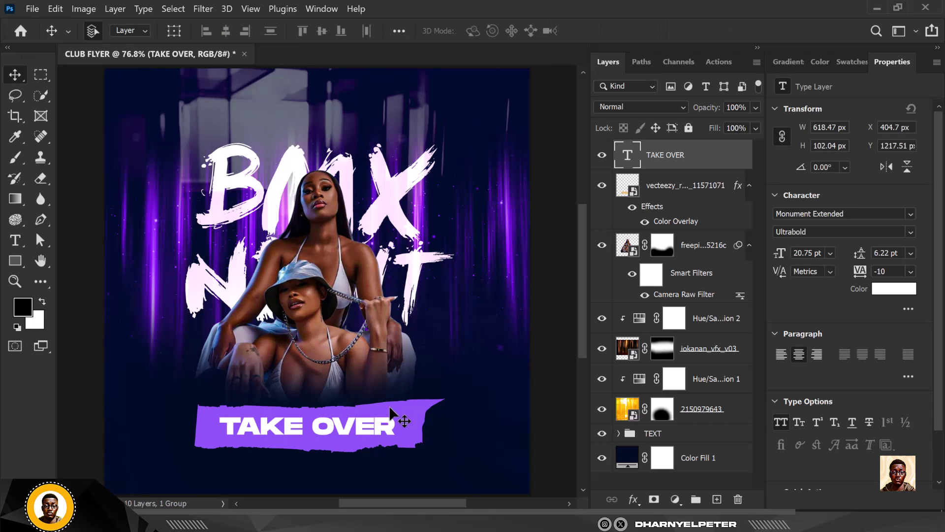
key(Right)
key(Right)
key(Right)
key(Right)
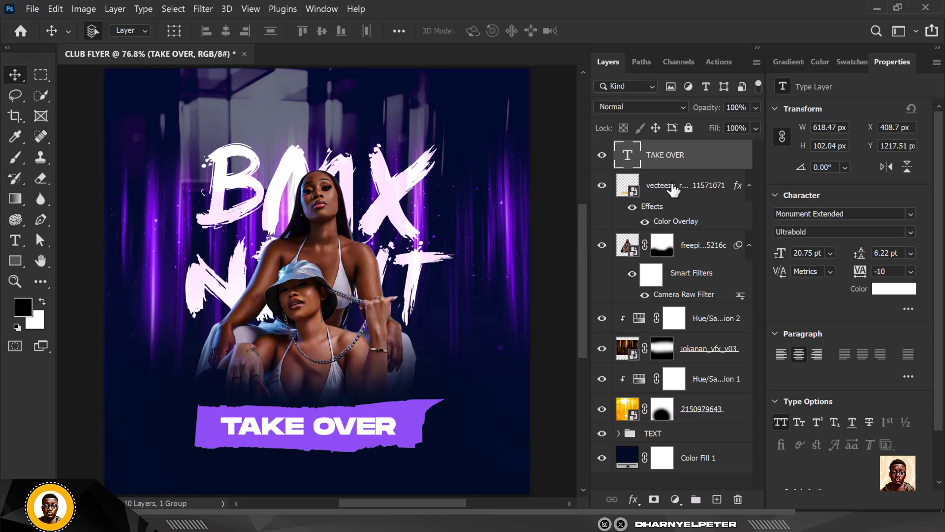
- Select the TAKE OVER text and ripped paper layers together and nudge them up to overlap the women's faded lower edge
click(619, 218)
key(Up)
key(Up)
key(Up)
key(Up)
key(Up)
key(Up)
key(Up)
key(Up)
key(Up)
key(Up)
key(Up)
key(Up)
key(Up)
key(Up)
key(Up)
key(Up)
key(Up)
key(Up)
key(Up)
key(Up)
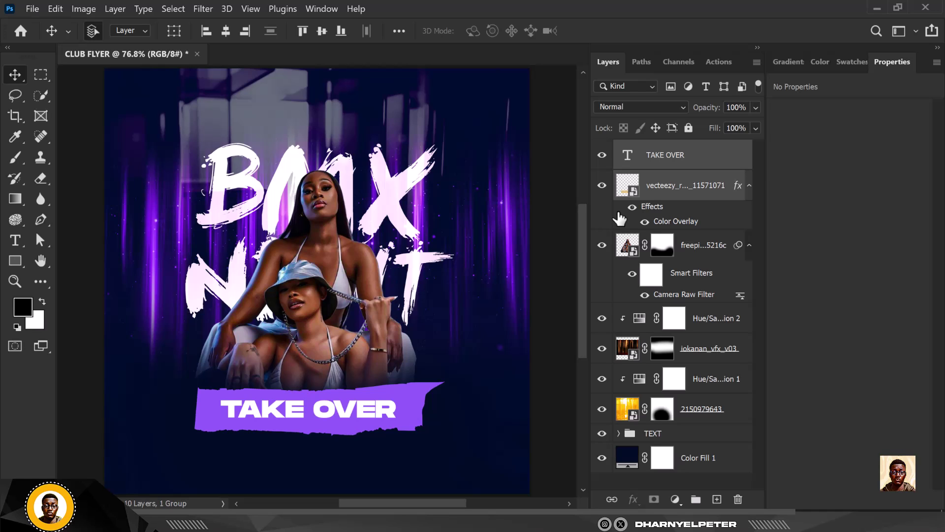
- Nudge the TAKE OVER text and ripped paper layers slightly down against the women's faded lower edge, then deselect them
key(Up)
key(Up)
key(Up)
key(Up)
key(Up)
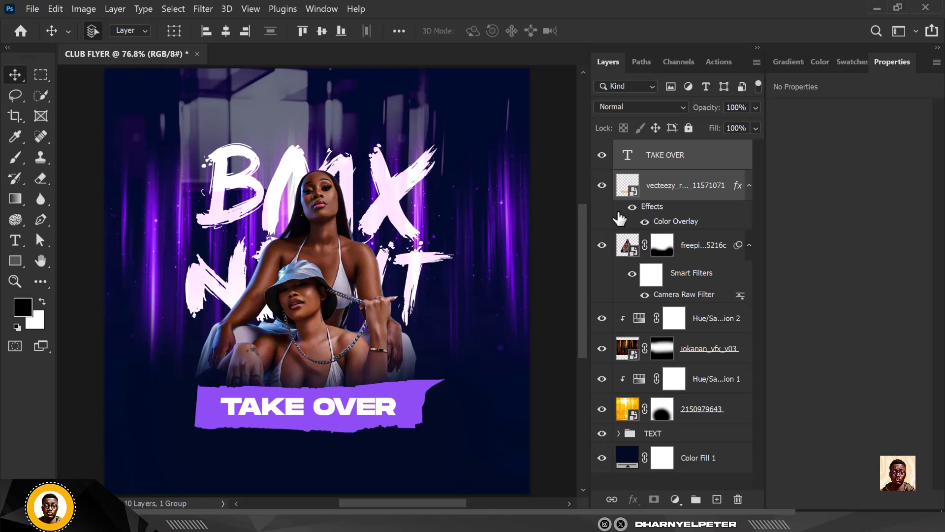
key(Down)
key(Down)
key(Down)
key(Down)
key(Down)
key(Down)
key(Down)
key(Down)
key(Down)
key(Down)
key(Down)
key(Down)
key(Down)
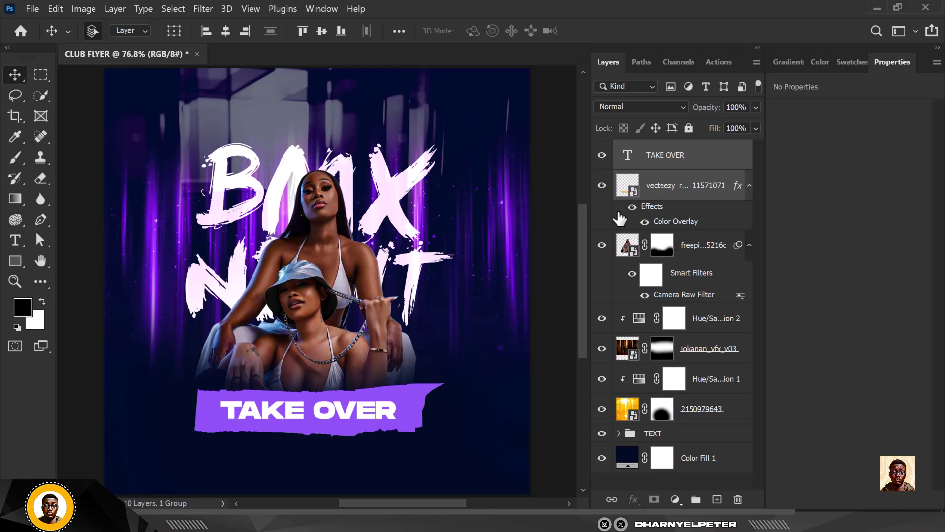
click(465, 276)
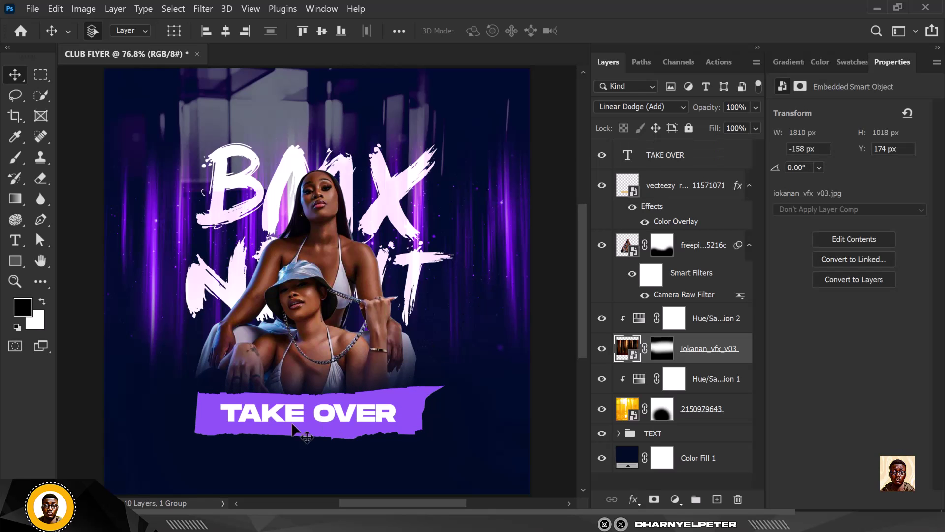
- Switch to File Explorer and place pngwing.com (1) from the PREMIUM PNG folder above the ripped paper layer, over the TAKE OVER banner
scroll(323, 366, down, 2)
scroll(349, 389, up, 2)
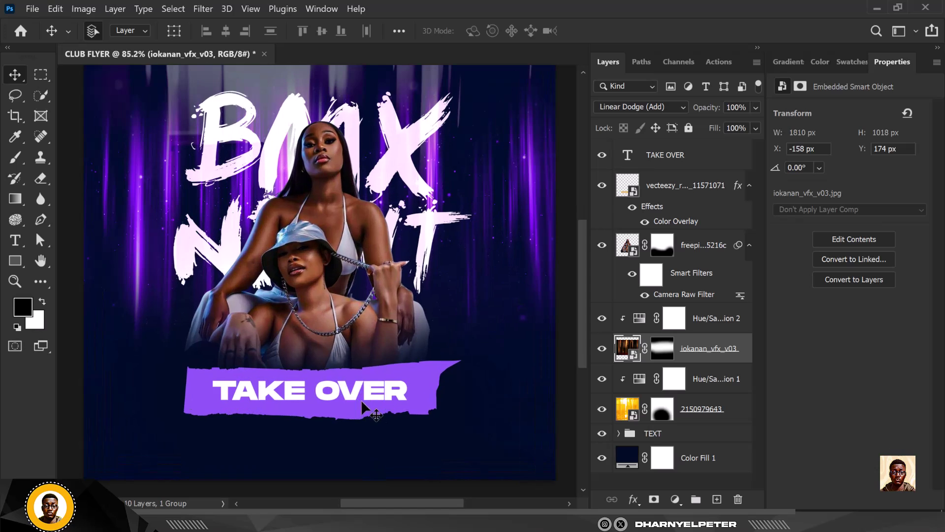
click(691, 189)
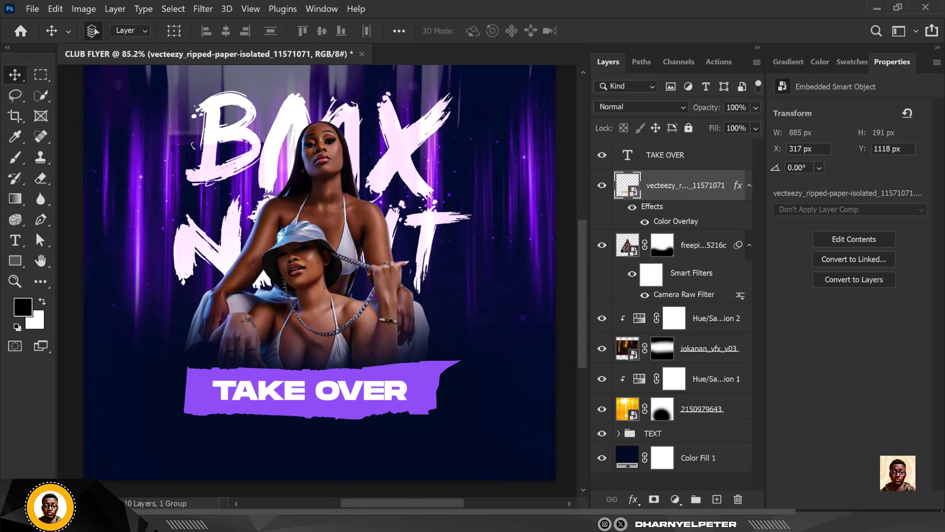
mouse_move(257, 521)
click(345, 460)
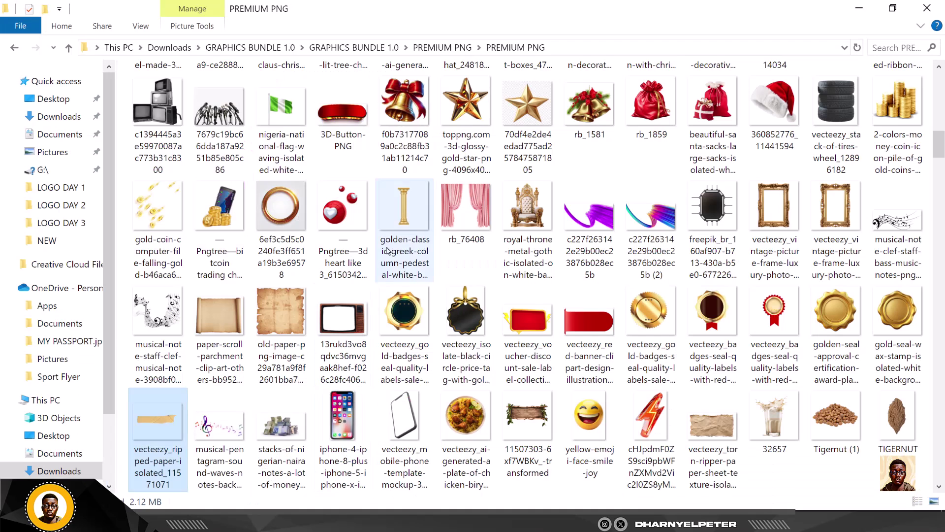
scroll(561, 331, down, 3)
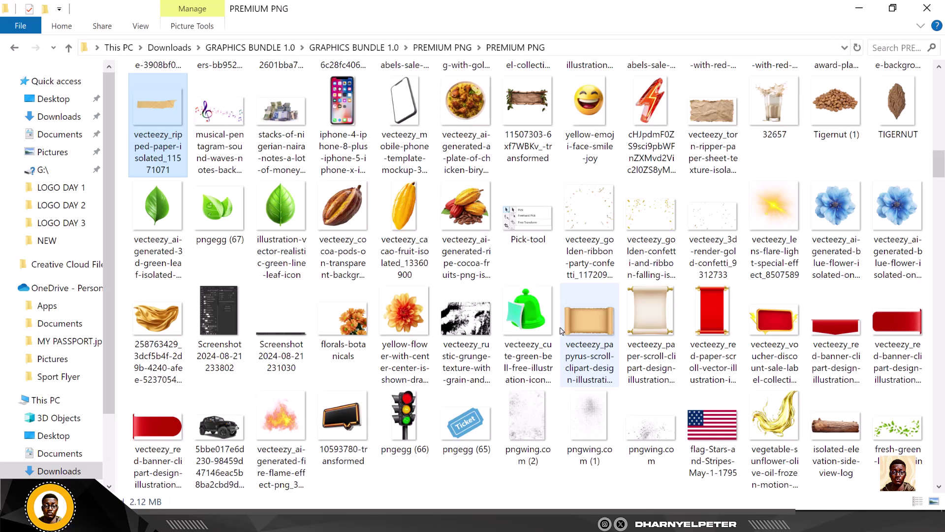
click(592, 432)
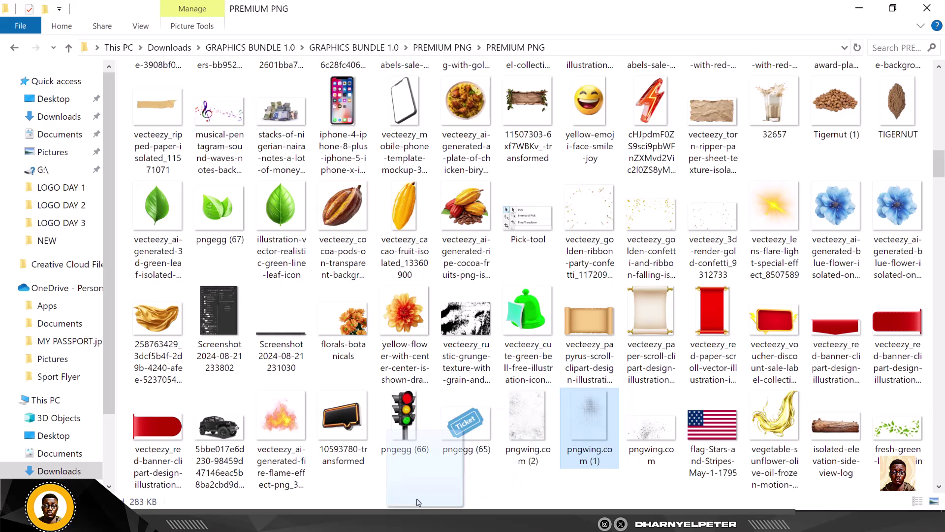
scroll(403, 468, down, 1)
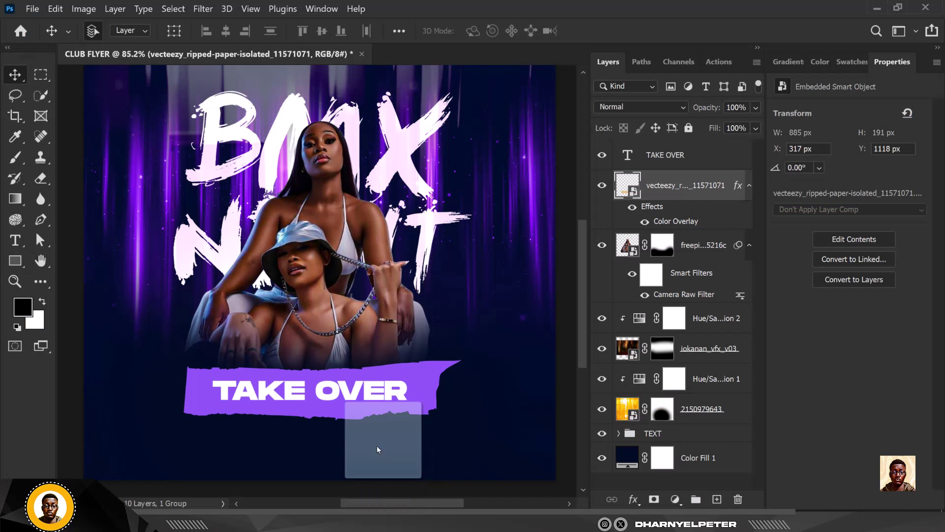
drag(376, 445, 371, 406)
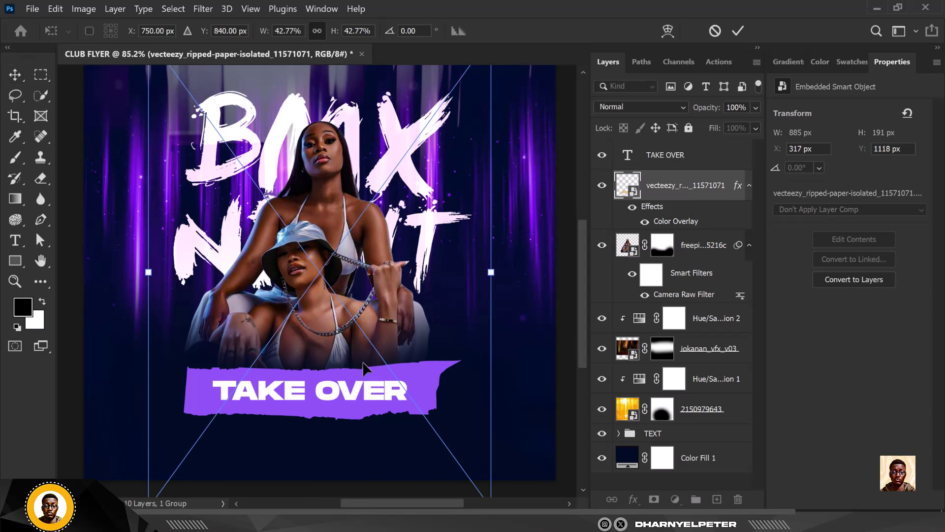
drag(351, 290, 343, 410)
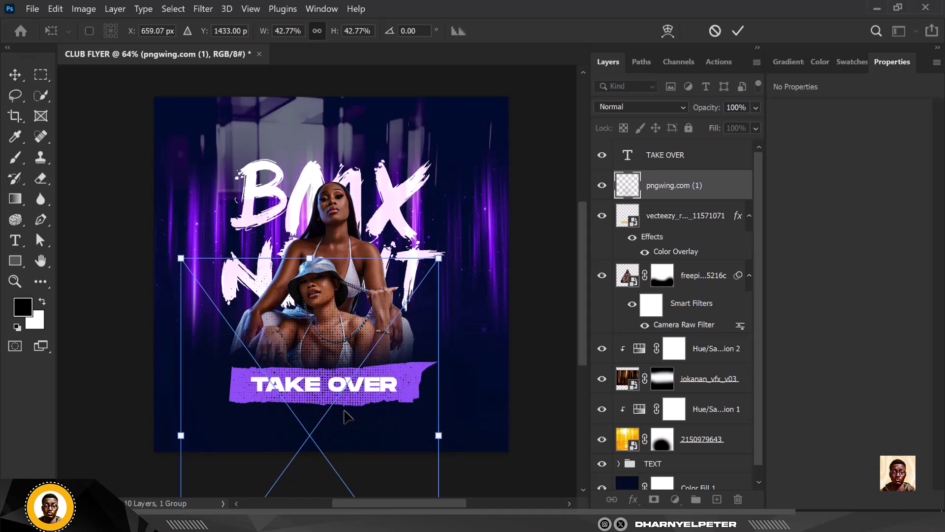
key(Return)
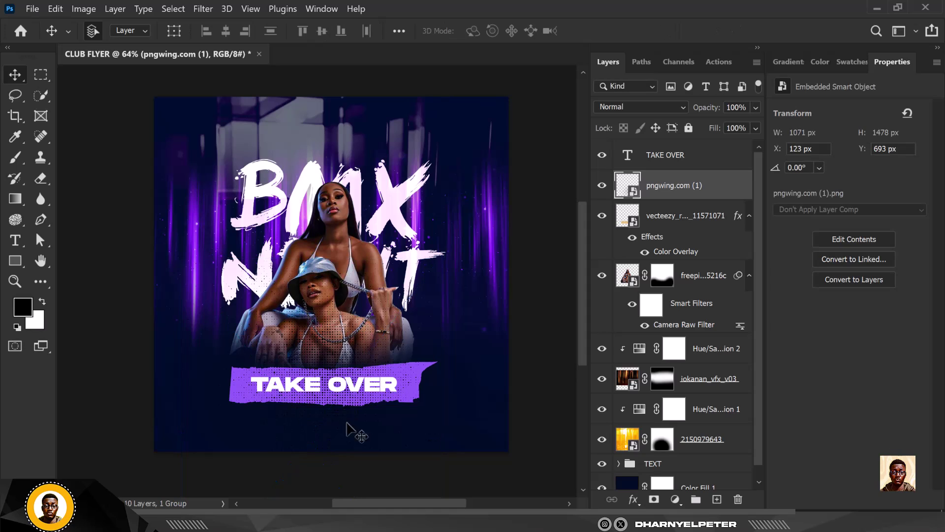
- Try clipping the halftone layer to the ripped paper layer, then release the clipping mask
right_click(727, 197)
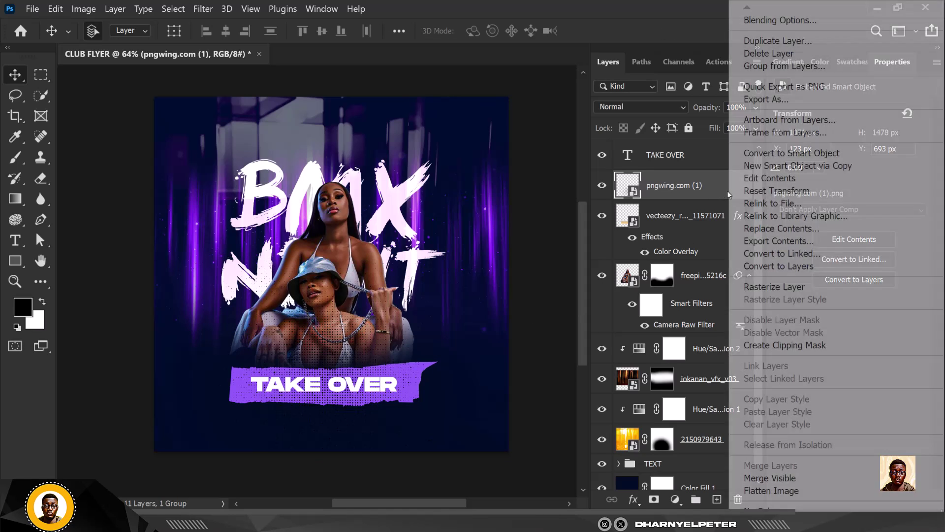
click(799, 346)
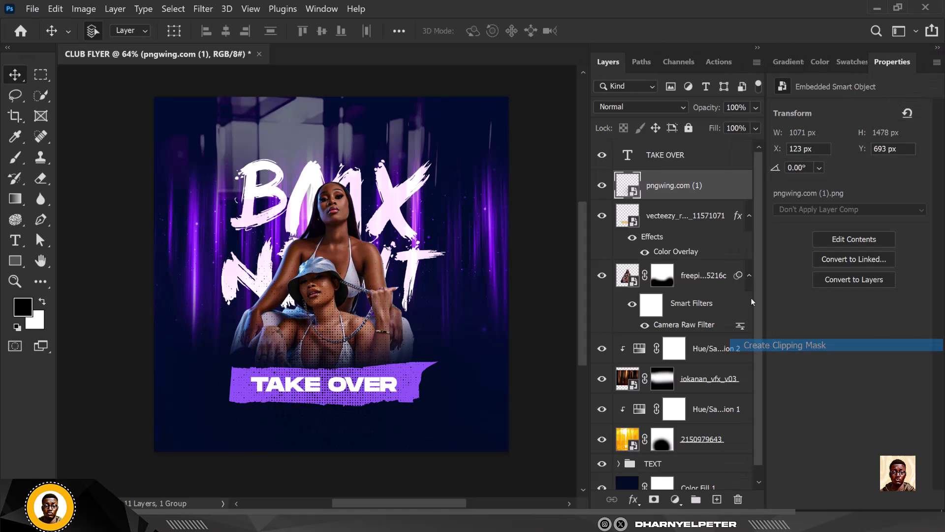
click(601, 217)
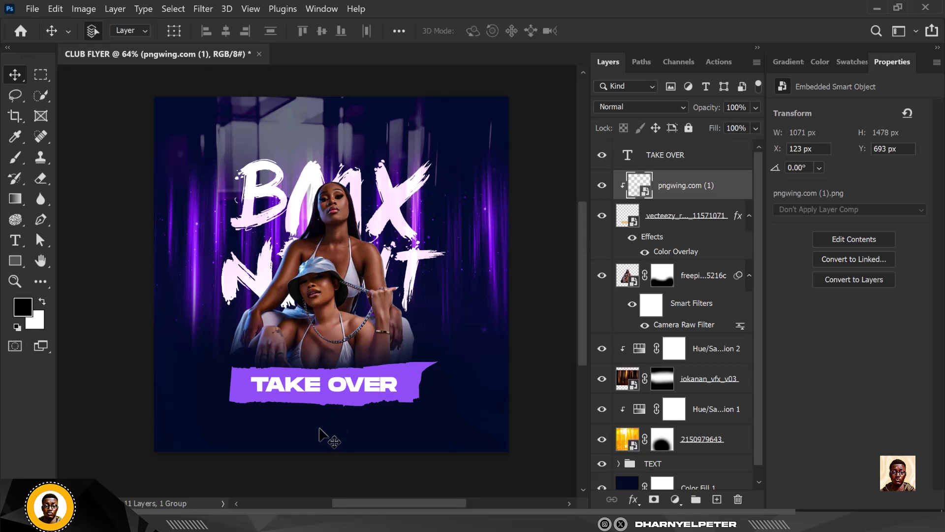
scroll(321, 433, up, 2)
drag(701, 210, 711, 195)
alt+click(711, 196)
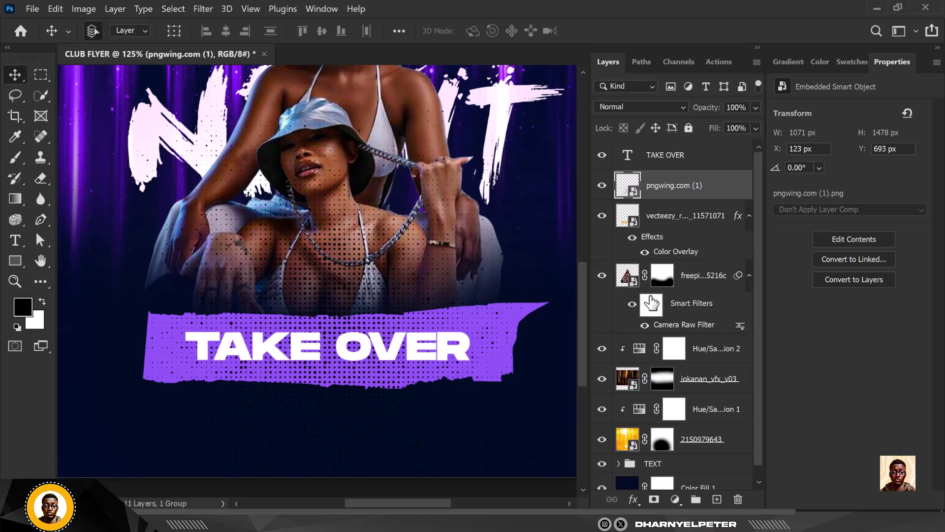
- Move the pngwing.com (1) halftone layer down over the banner to about Y 861 px
scroll(340, 257, down, 2)
drag(347, 238, 349, 260)
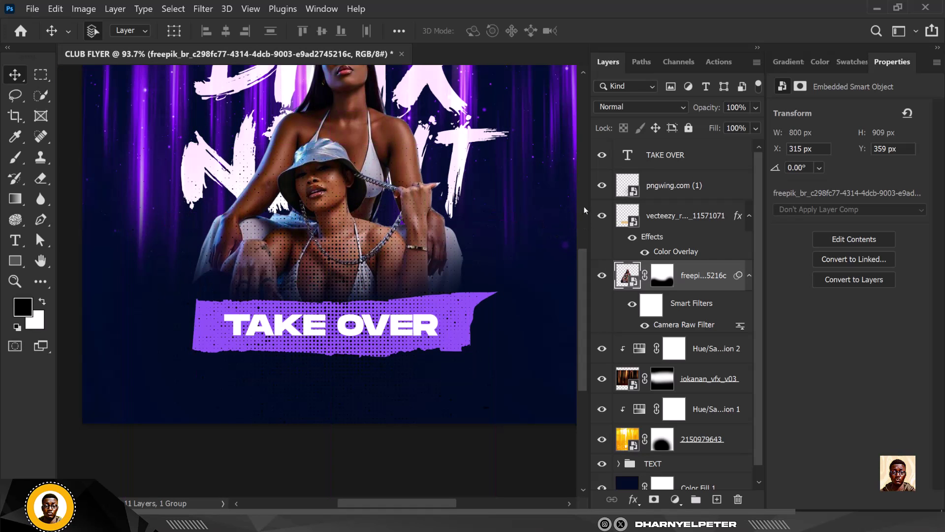
click(694, 194)
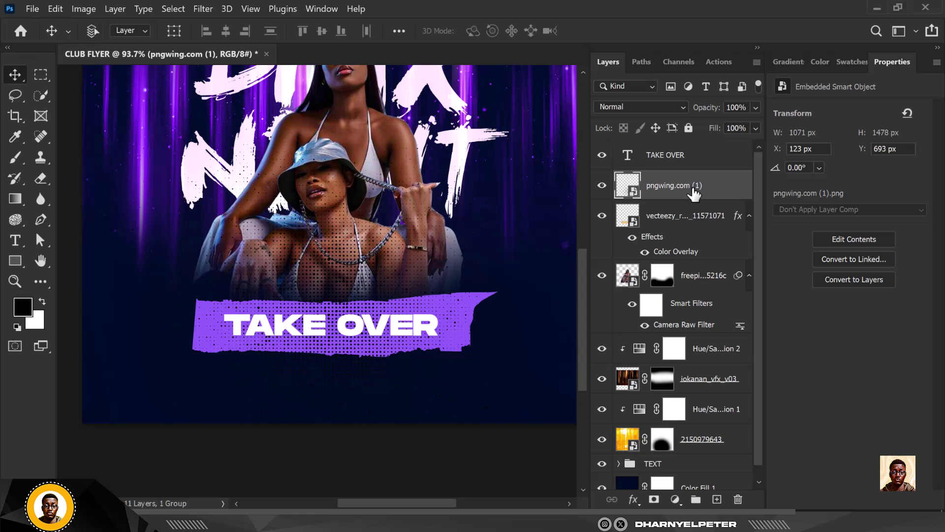
key(ctrl+t)
drag(409, 244, 407, 308)
key(Return)
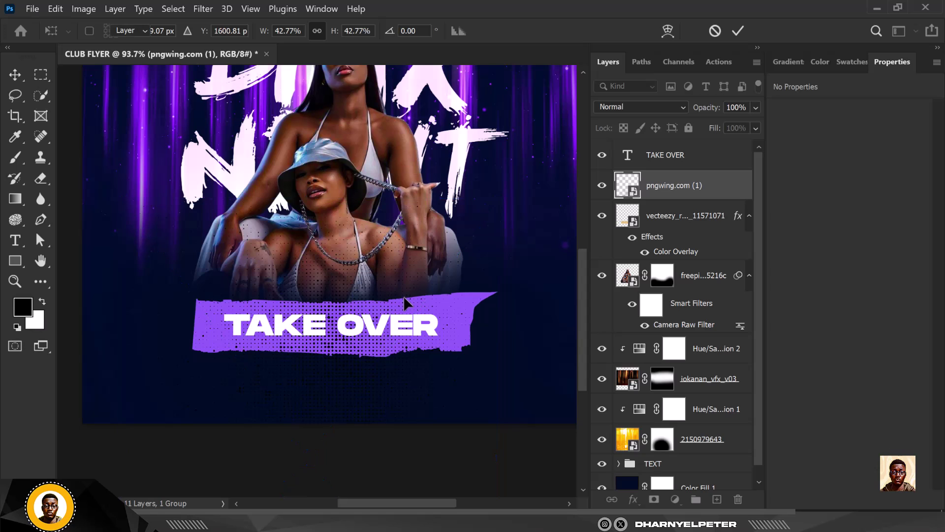
alt+scroll(285, 310, down, 2)
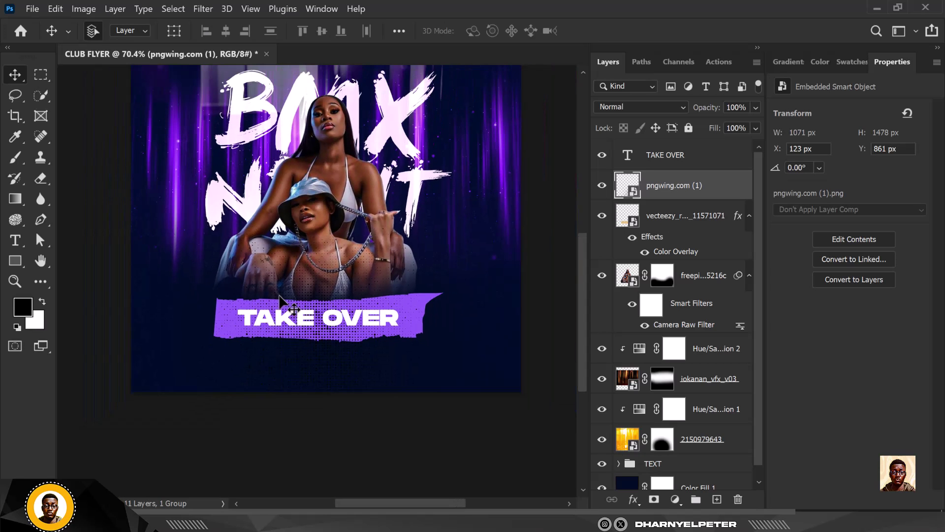
- Convert the ripped paper layer with its color overlay to a smart object
click(696, 220)
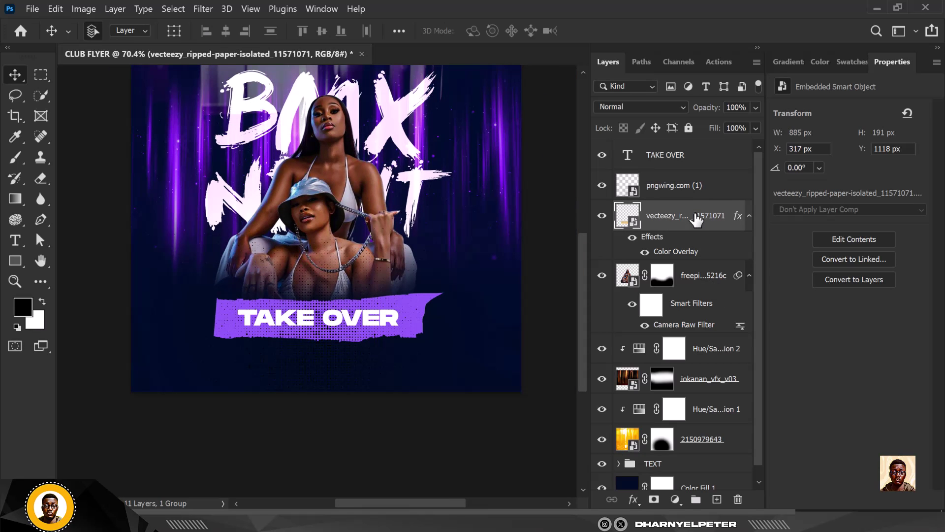
right_click(696, 220)
click(765, 153)
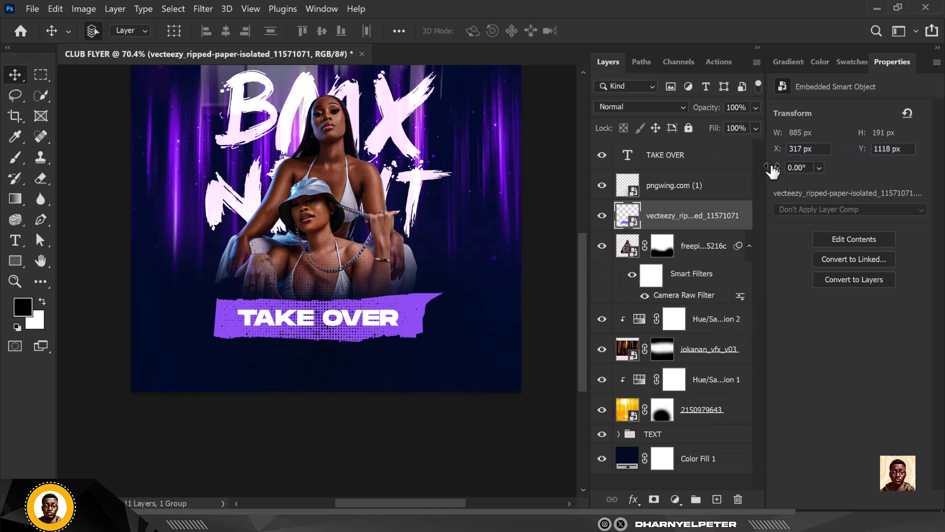
- Clip the pngwing.com (1) halftone layer to the converted ripped paper layer and check the banner texture
click(710, 188)
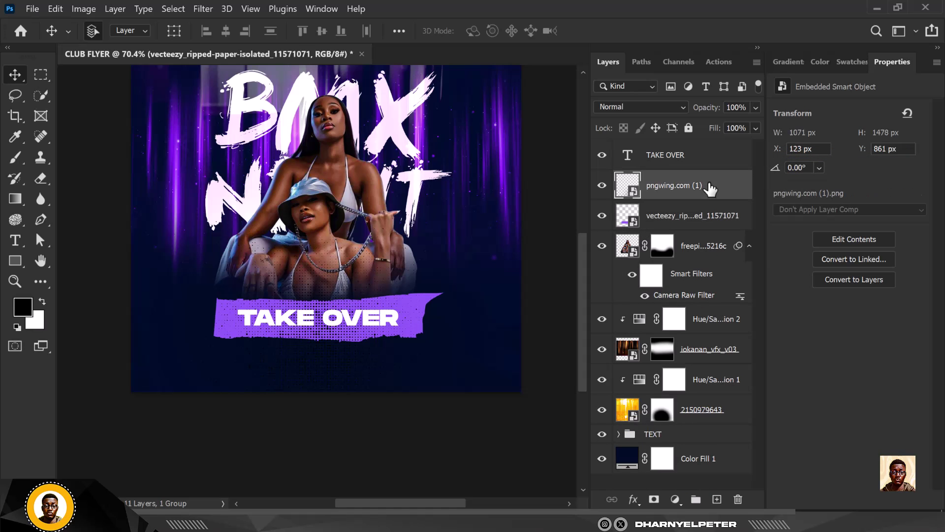
right_click(727, 197)
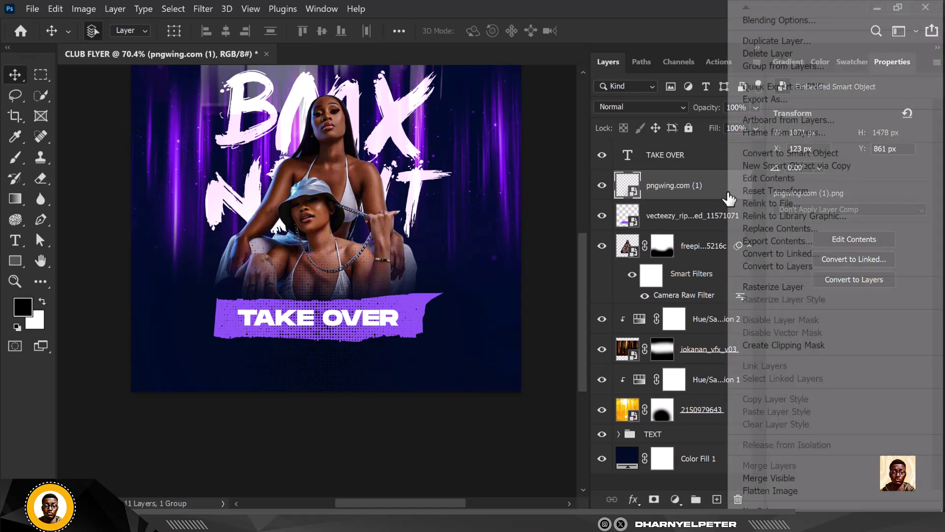
click(793, 344)
scroll(291, 338, up, 4)
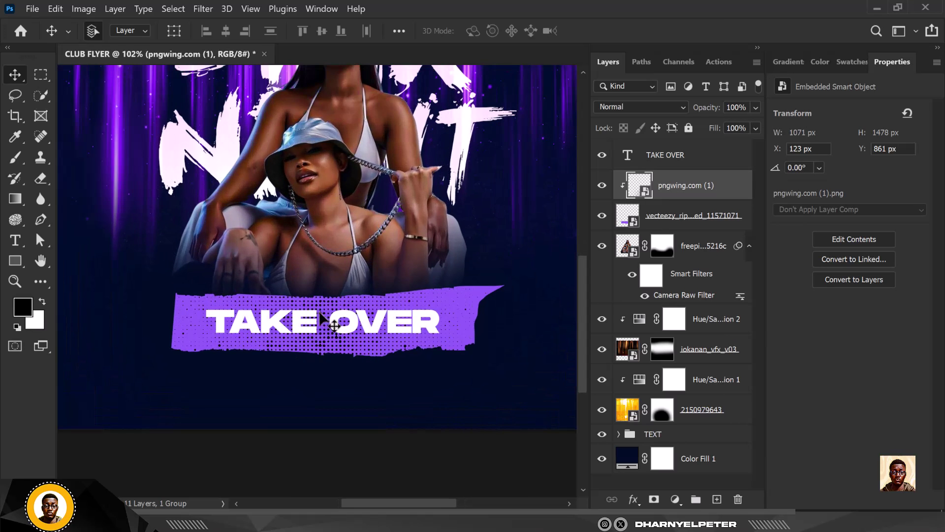
scroll(345, 319, down, 3)
scroll(339, 320, up, 3)
scroll(380, 315, down, 3)
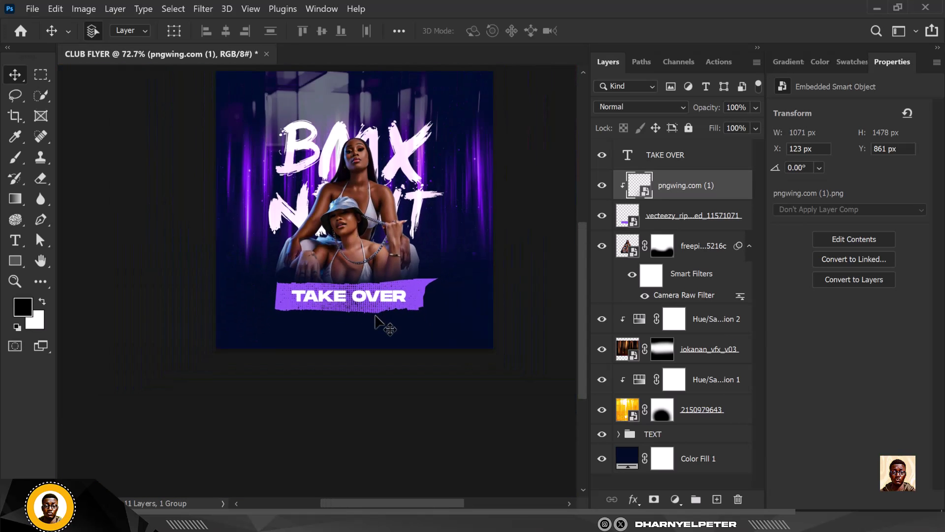
scroll(380, 316, up, 1)
drag(379, 316, 367, 301)
key(ctrl+0)
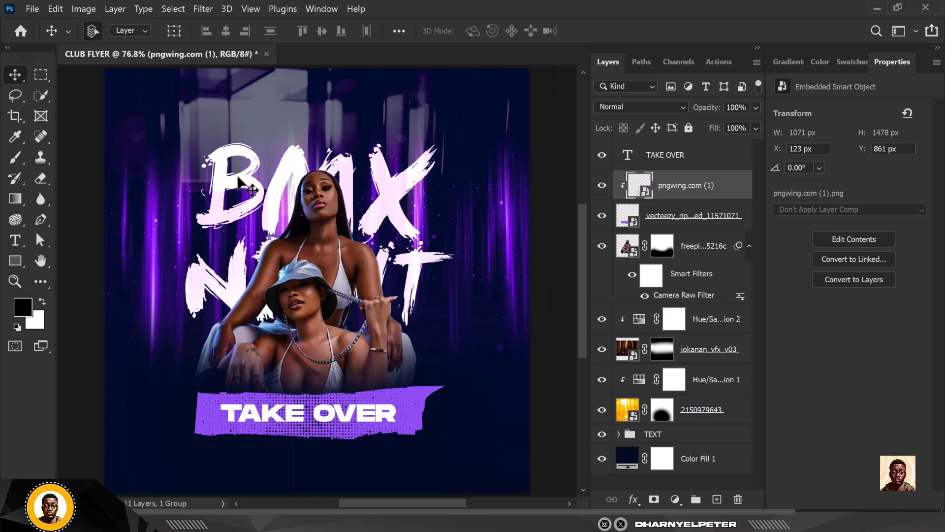
- Set the foreground color to the banner's purple, 915ef8, sampled from the ripped paper
click(22, 314)
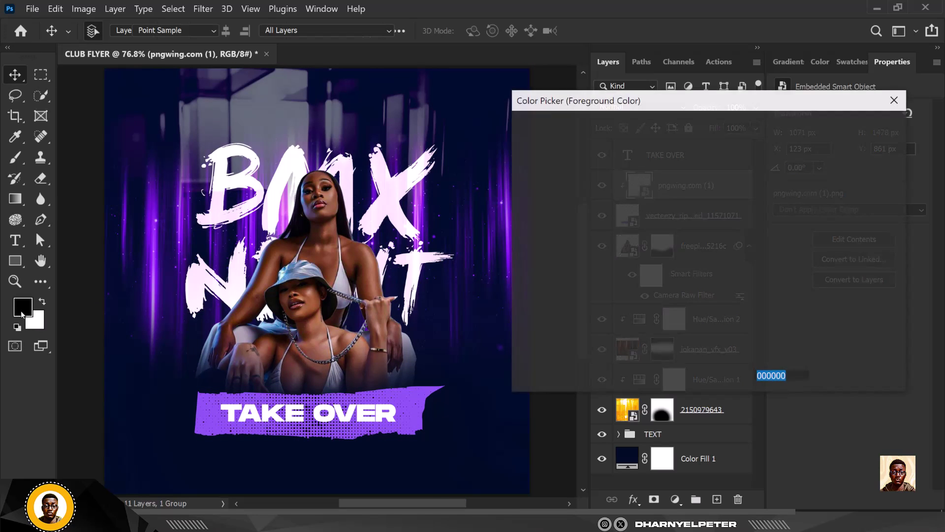
click(416, 390)
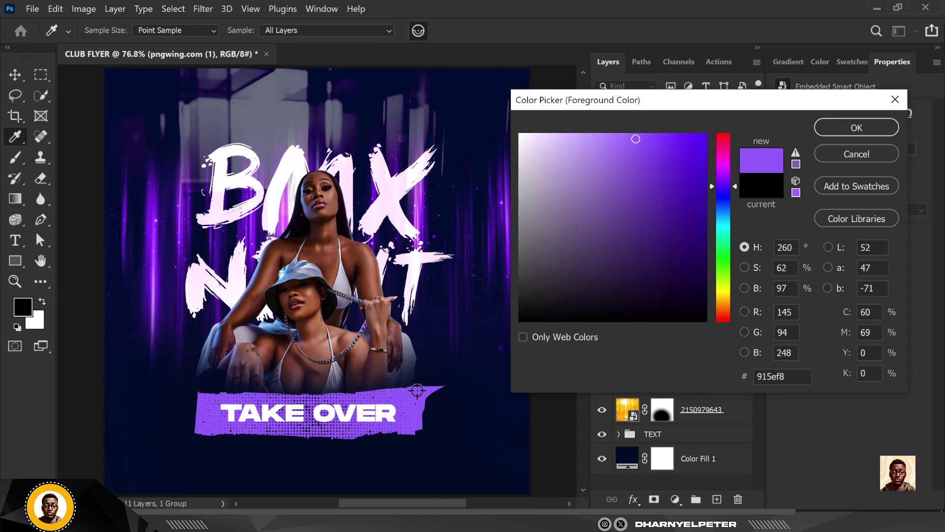
click(855, 127)
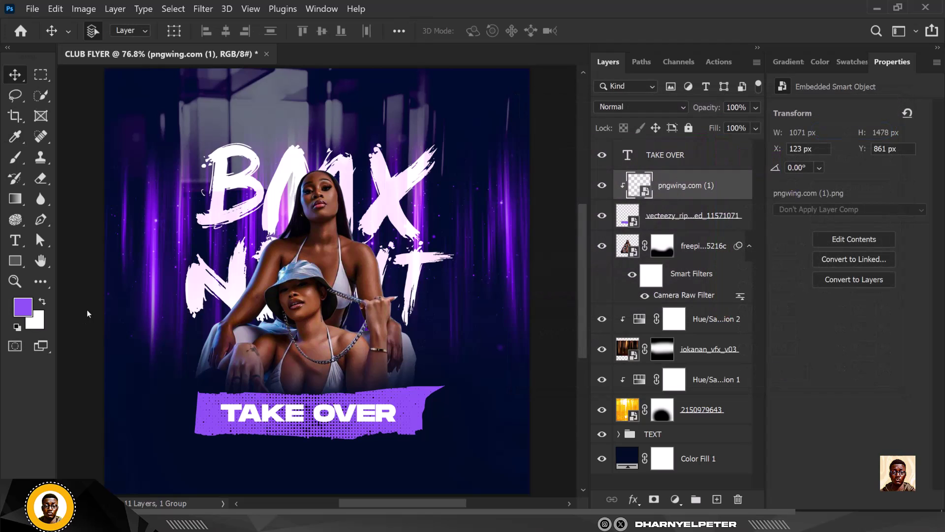
scroll(206, 244, down, 1)
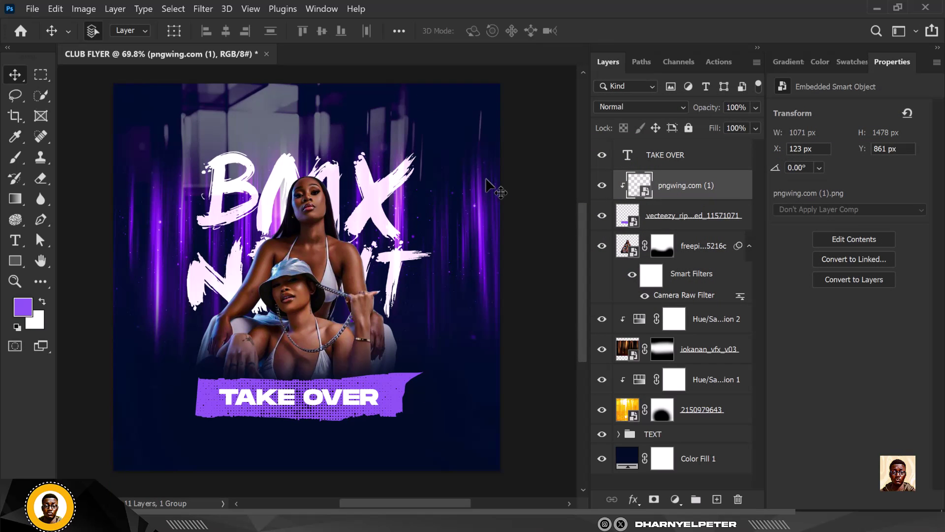
scroll(266, 409, down, 1)
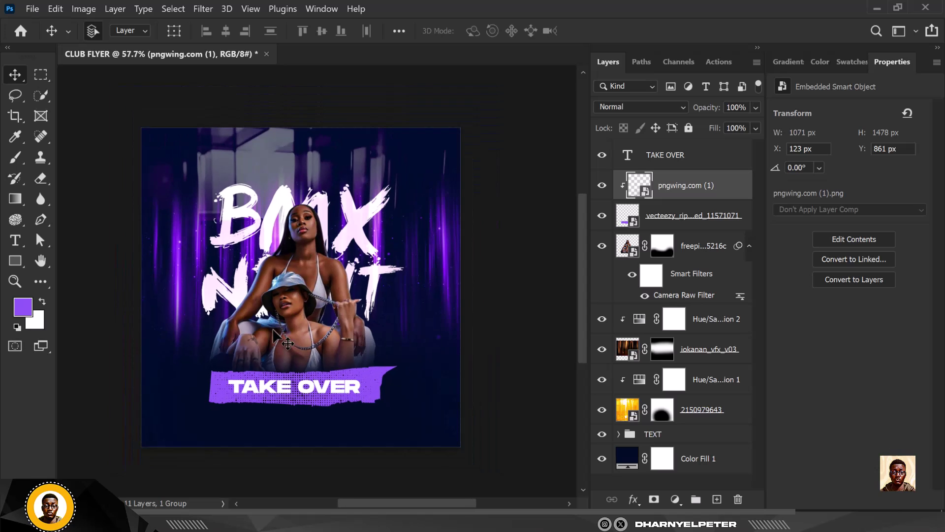
scroll(260, 393, up, 1)
scroll(259, 389, up, 1)
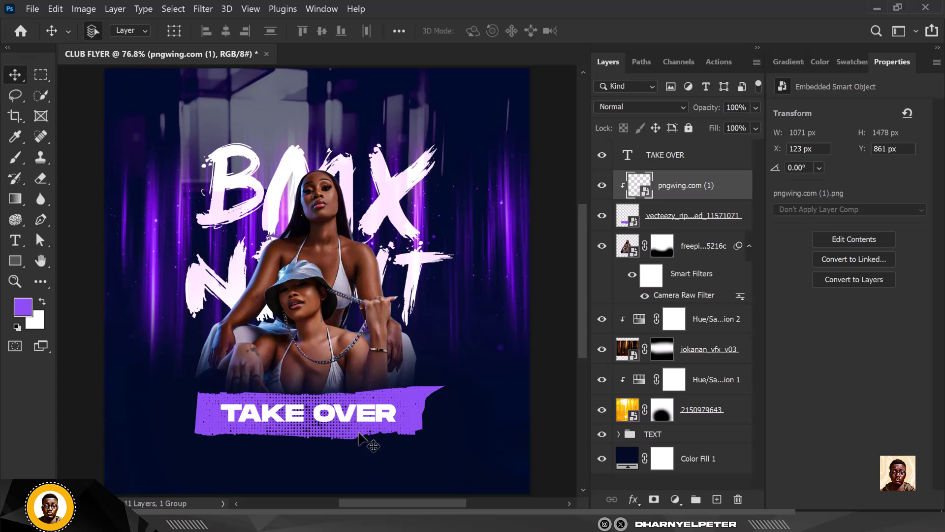
- Place the TEXT image from the TAKE OVER folder in Downloads full-size above the TAKE OVER text layer
click(699, 163)
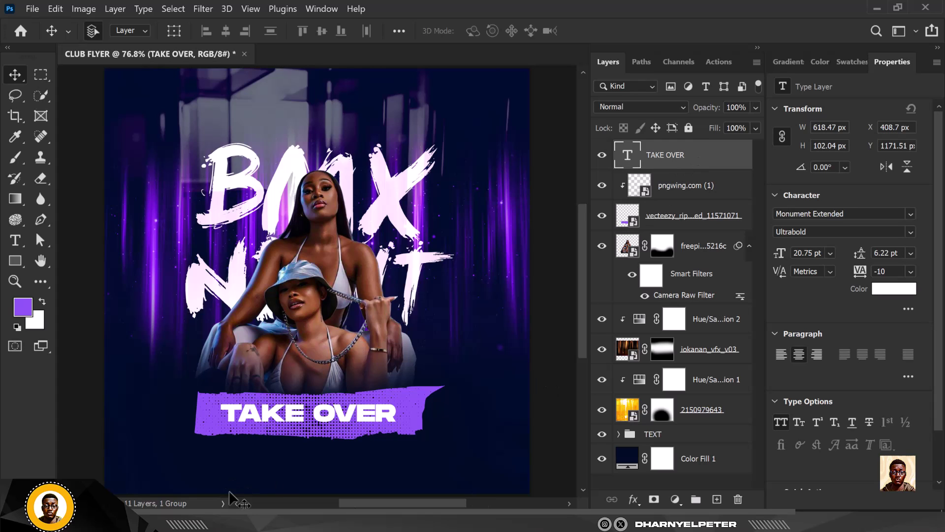
mouse_move(258, 521)
click(188, 460)
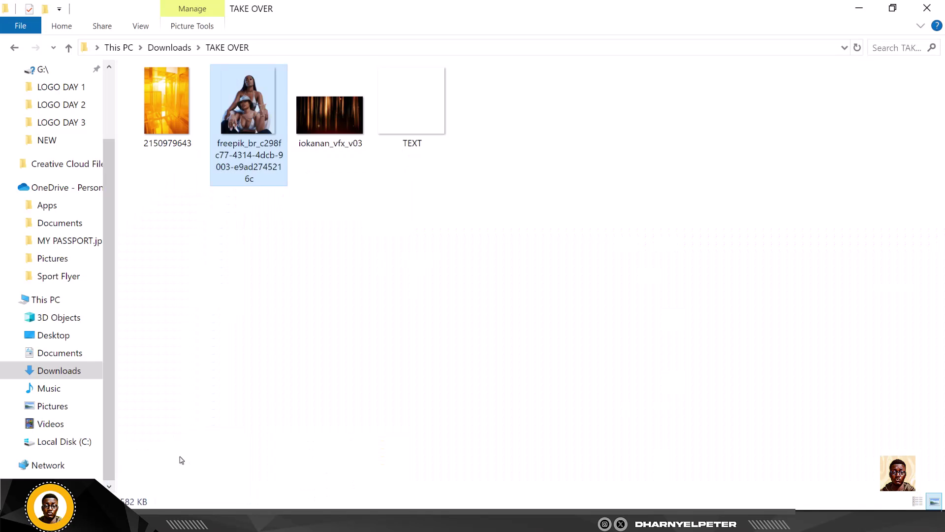
drag(408, 130, 401, 302)
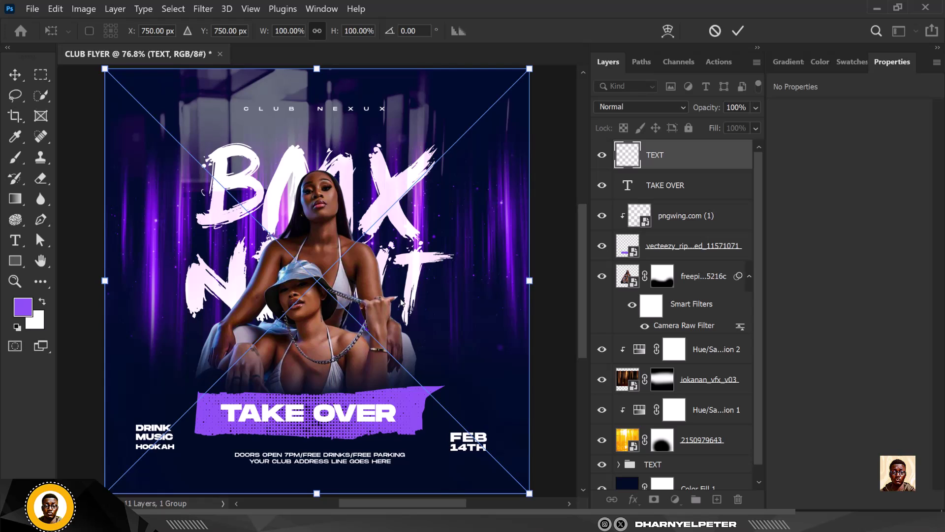
key(Return)
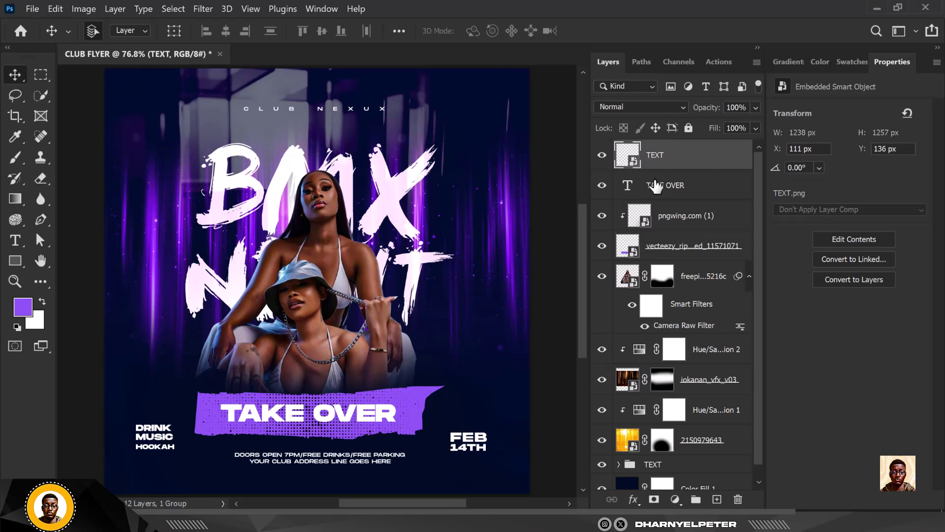
- Group the layers from the ripped paper banner up to the placed TEXT image and name the group TEXT
shift+click(688, 192)
click(685, 225)
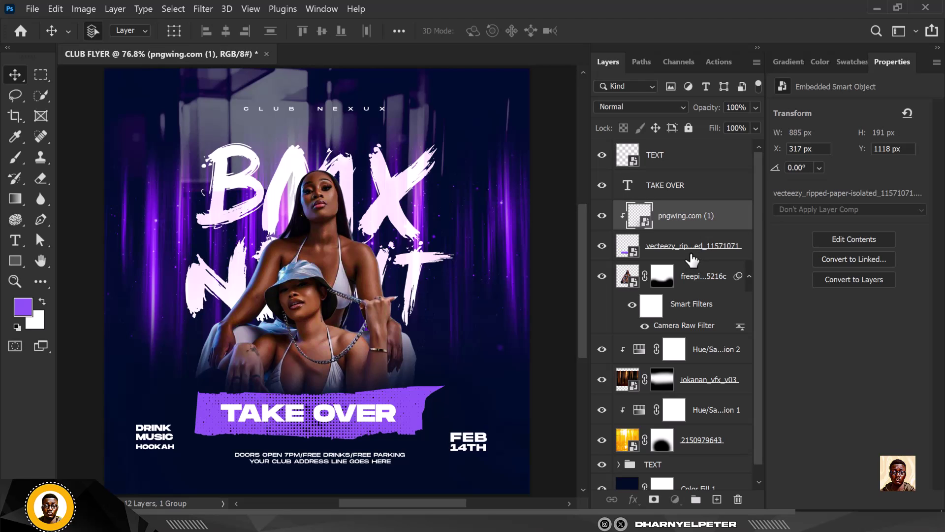
click(691, 257)
shift+click(688, 165)
key(ctrl+g)
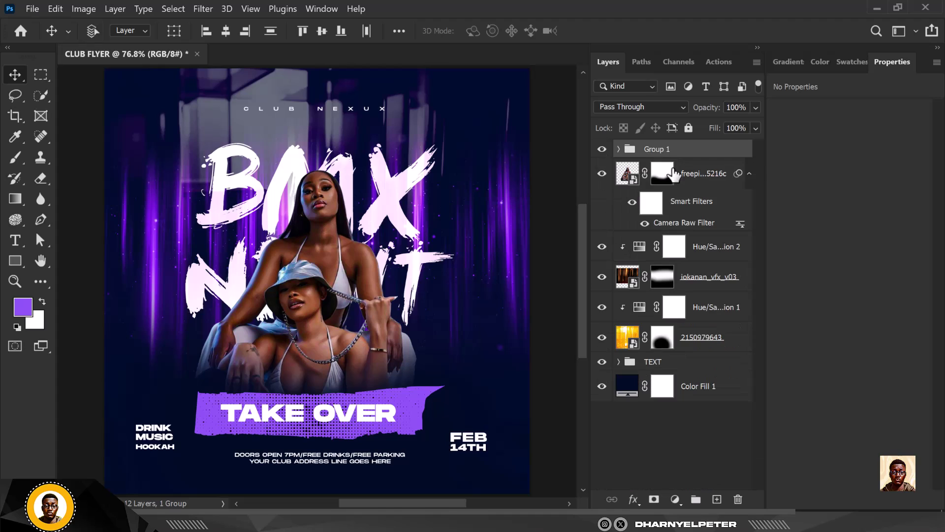
double_click(654, 149)
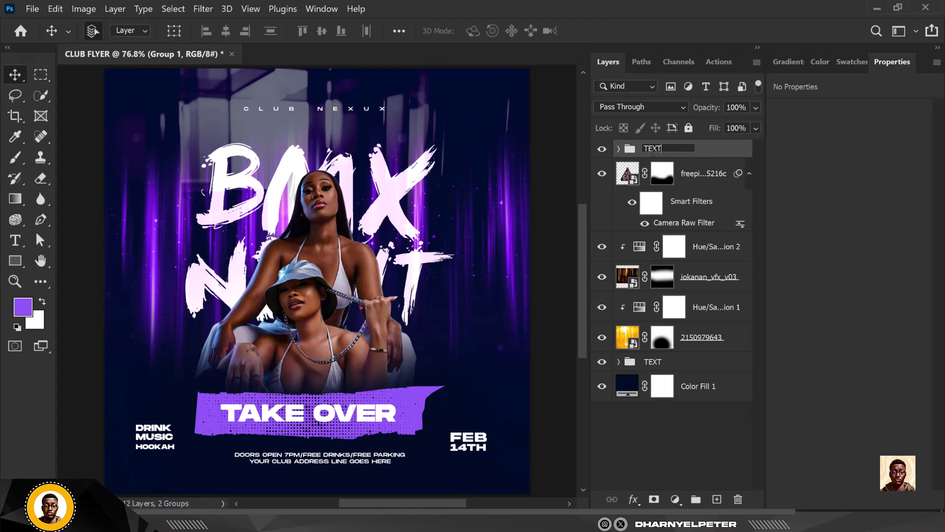
key(Return)
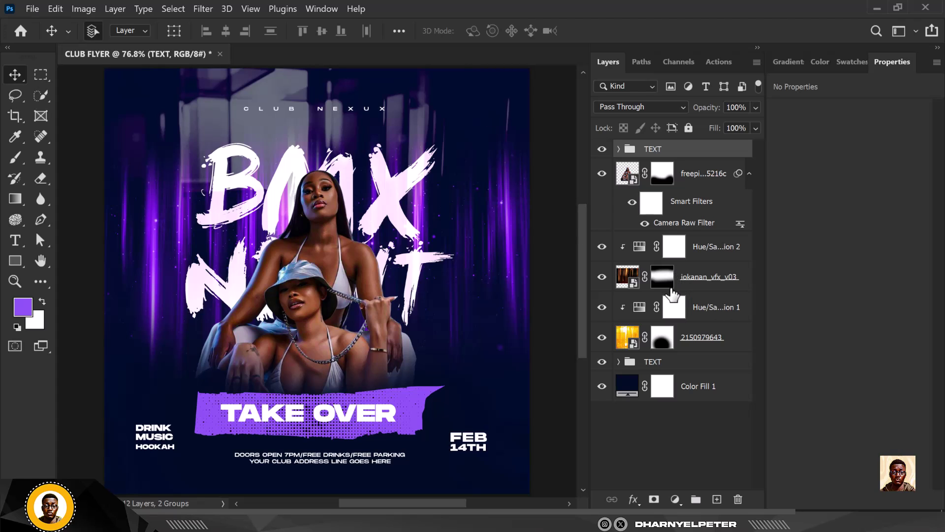
- Group the background layers from the upper Hue/Saturation adjustment down to the color fill and name the group BG
click(722, 248)
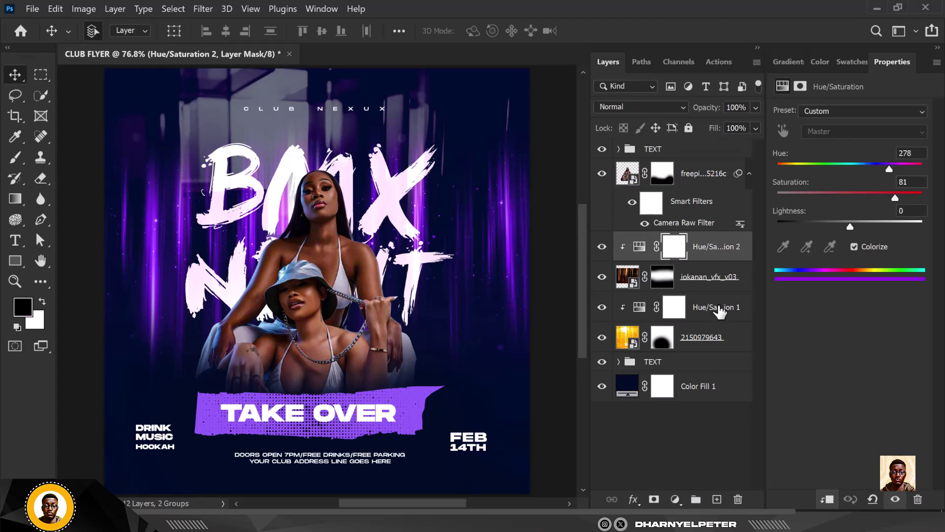
shift+click(691, 391)
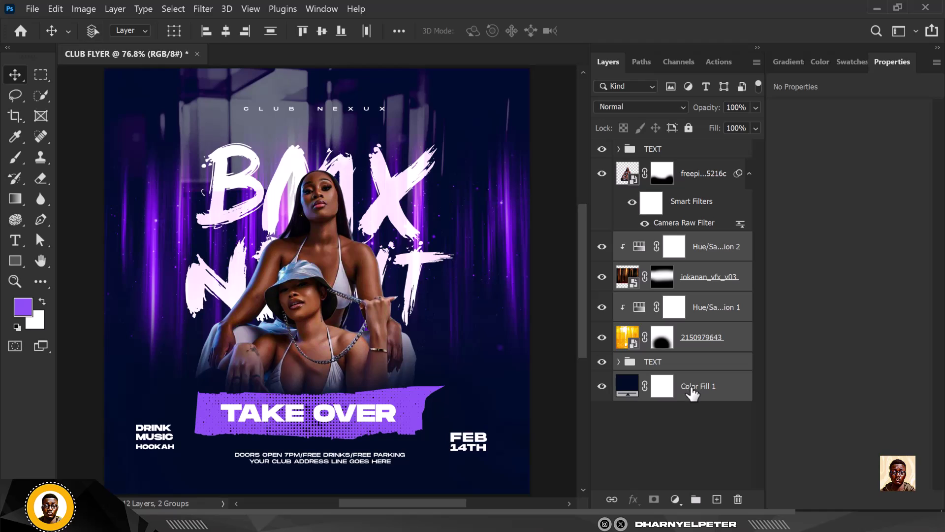
key(ctrl+g)
double_click(652, 240)
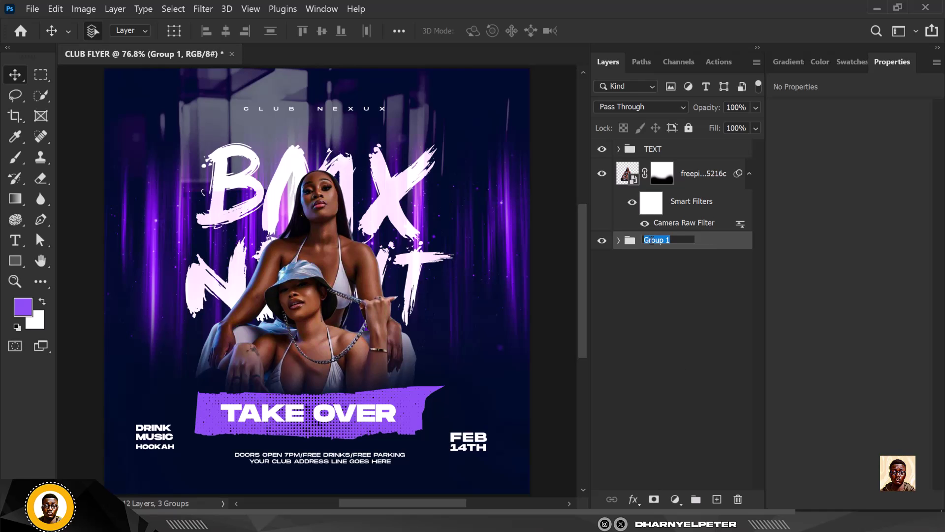
key(Return)
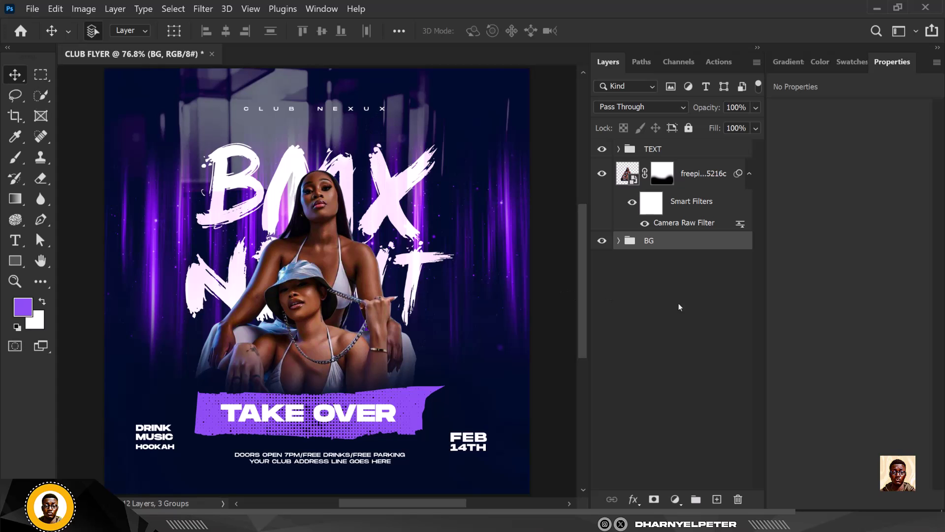
- On a new layer above the upper TEXT group, paint purple 915ef8 glows over both ends of the banner with a 400 px soft brush
click(683, 151)
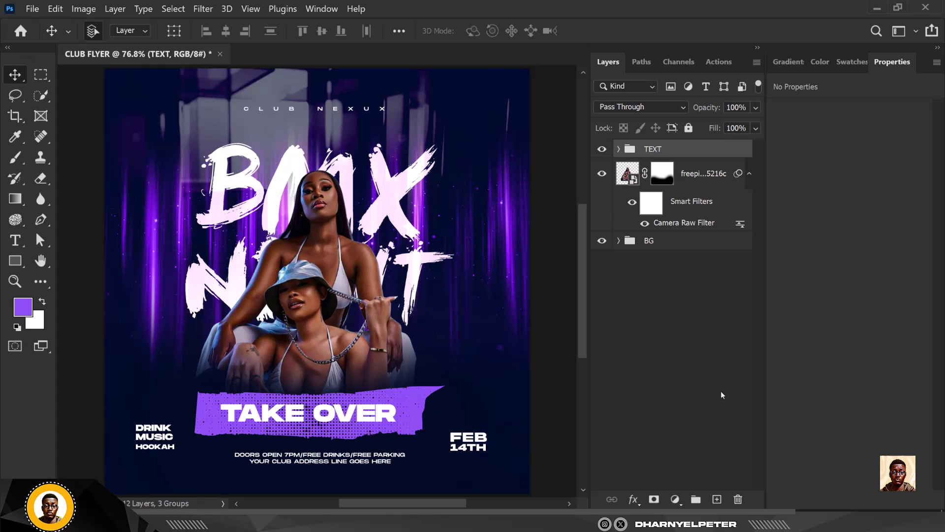
click(717, 499)
click(15, 157)
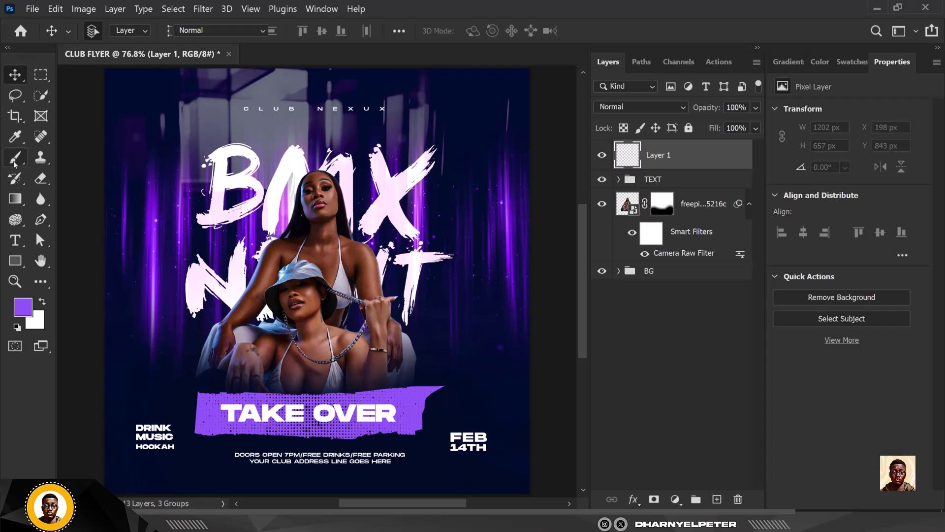
click(27, 310)
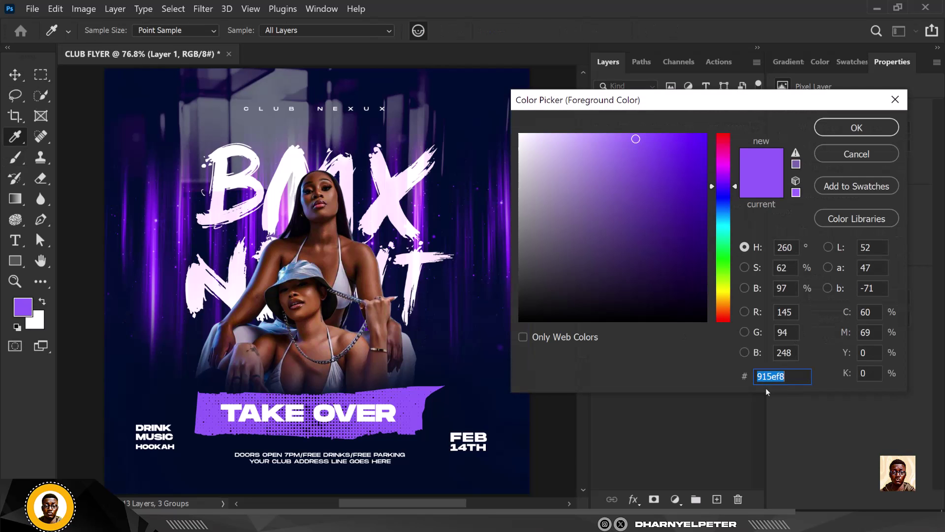
click(857, 128)
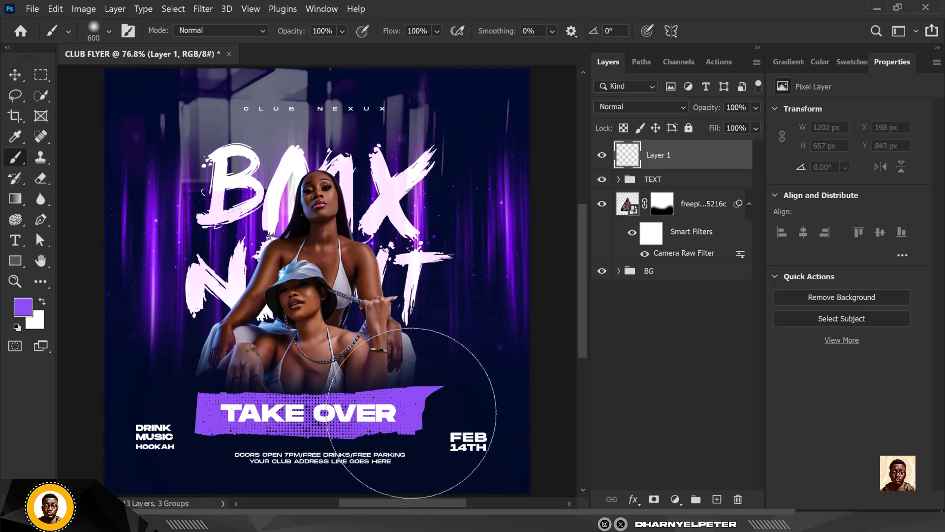
key(bracketleft)
key(bracketleft)
key(bracketleft)
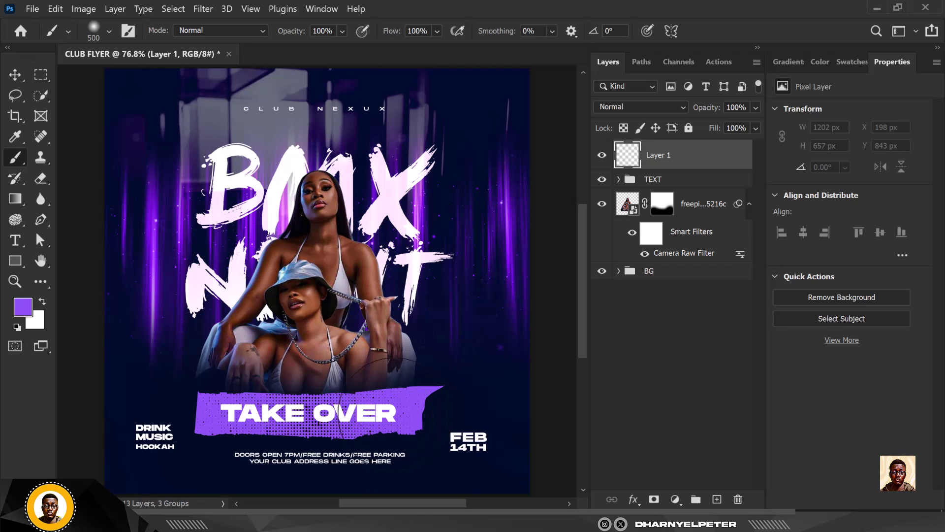
key(bracketleft)
click(379, 418)
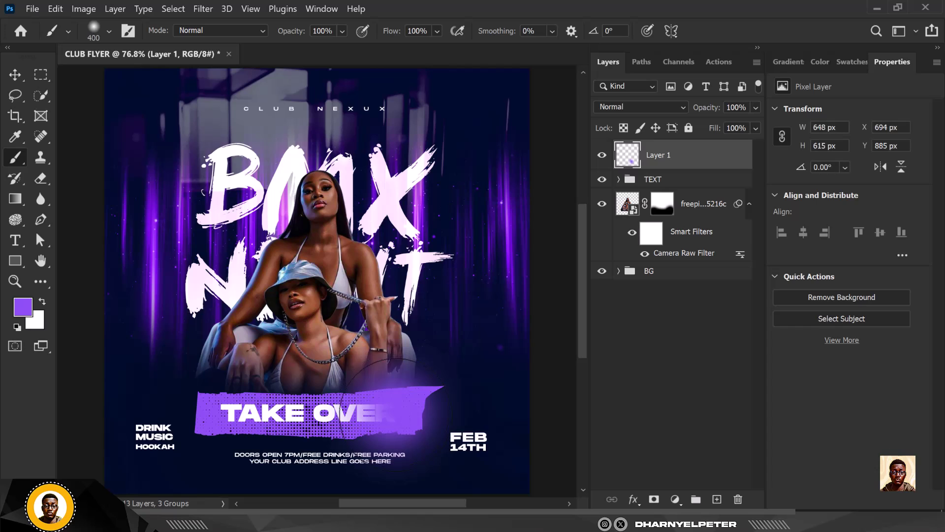
click(236, 409)
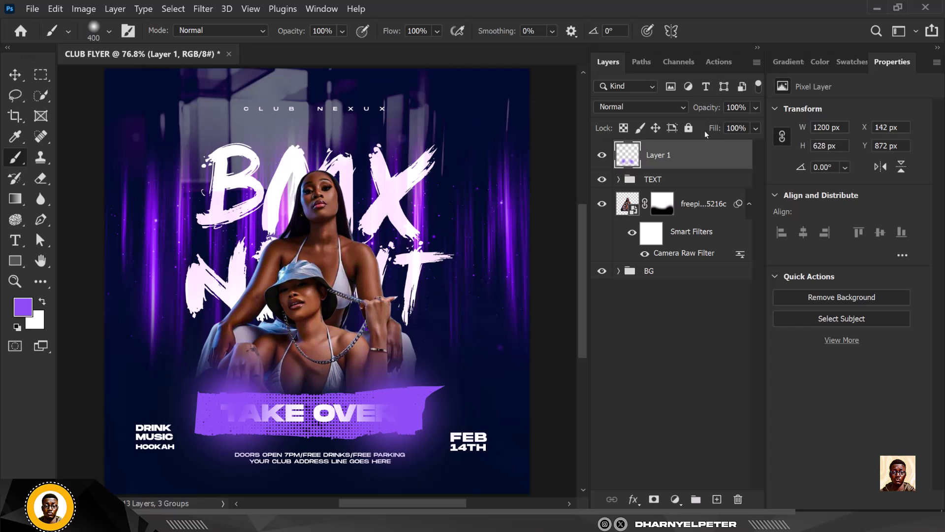
- Set the purple glow layer's blend mode to Screen
click(669, 107)
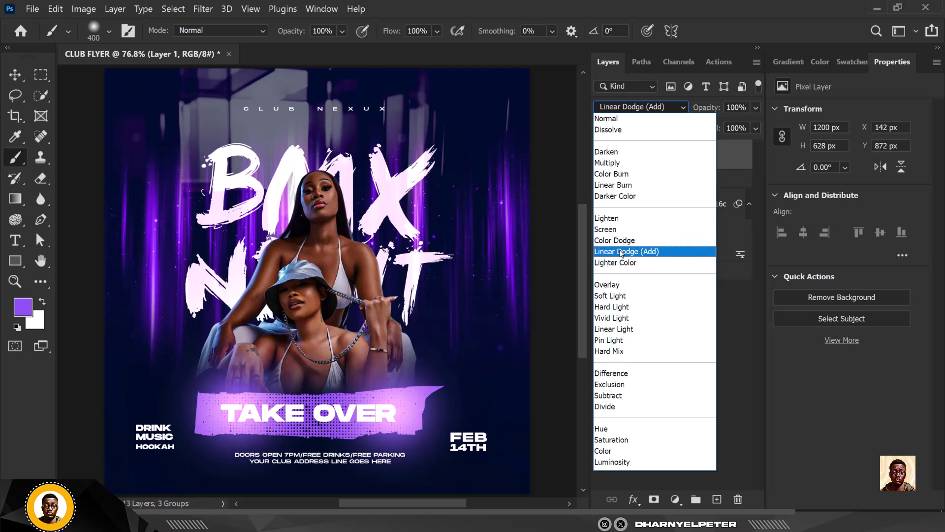
click(616, 230)
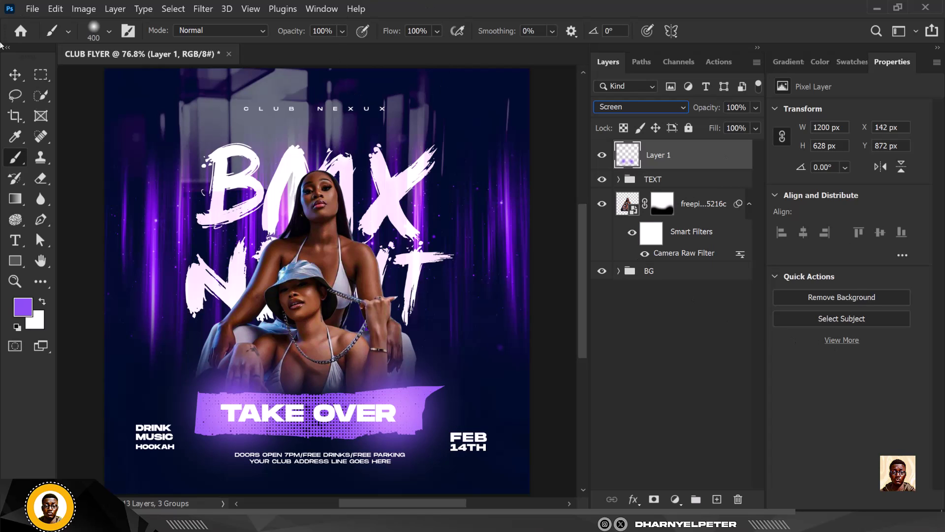
click(15, 75)
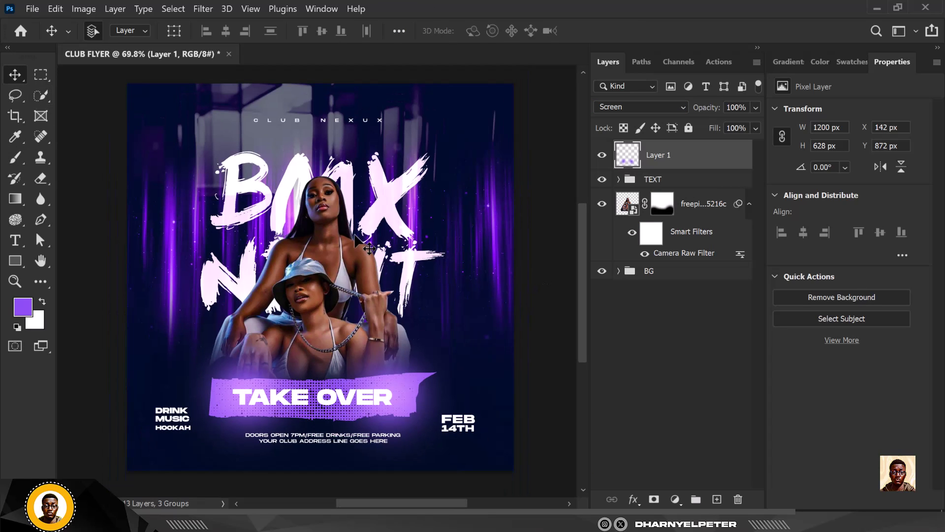
- On another new layer set to Screen, paint a lighter purple ba98ff glow over the left end of the banner with a 400 px brush
scroll(462, 269, down, 1)
click(717, 499)
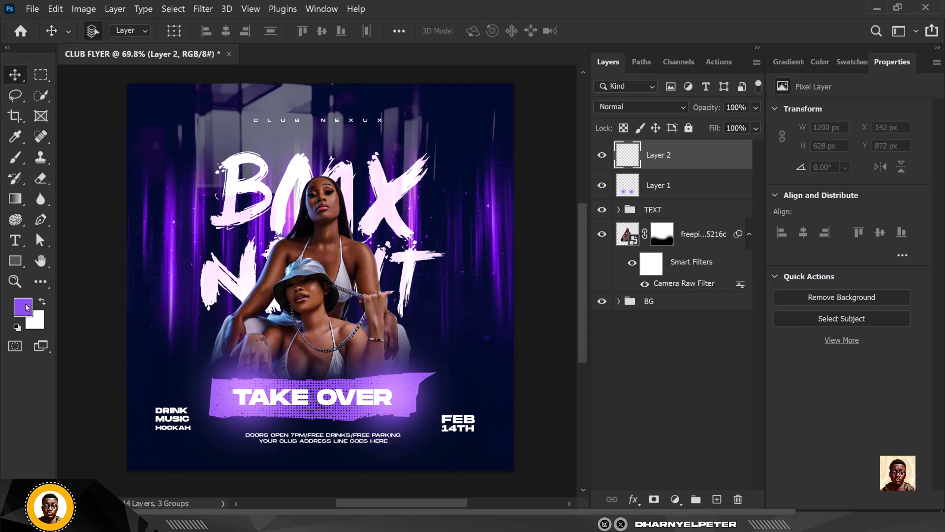
click(23, 306)
mouse_move(639, 143)
mouse_down()
mouse_move(582, 129)
mouse_move(595, 131)
mouse_up()
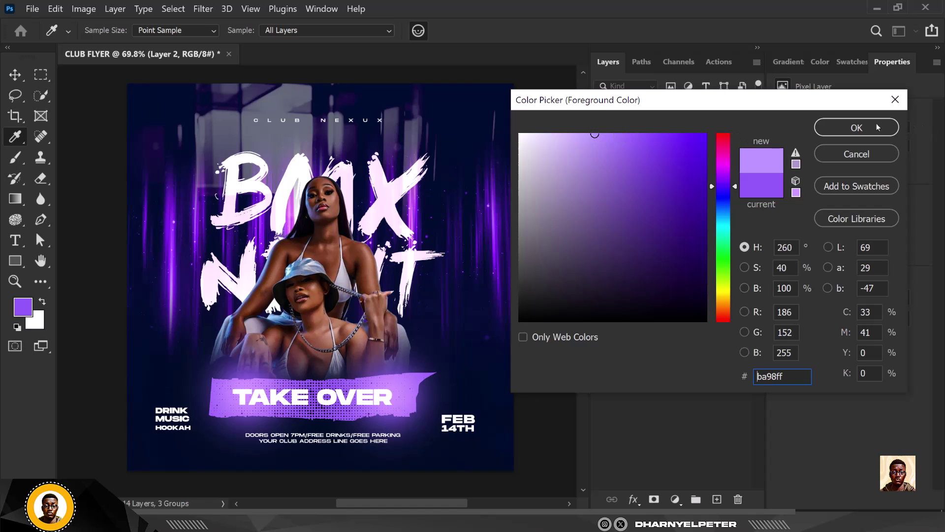
click(857, 127)
key(v)
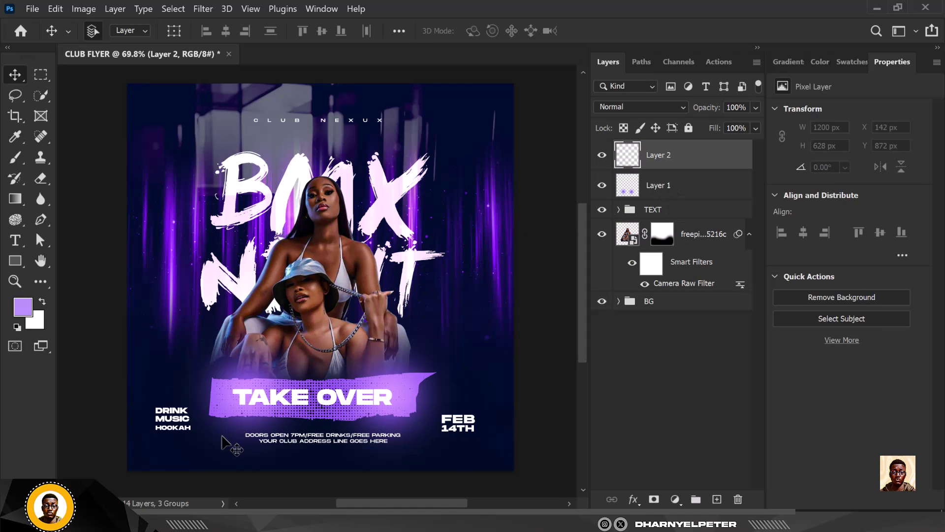
key(b)
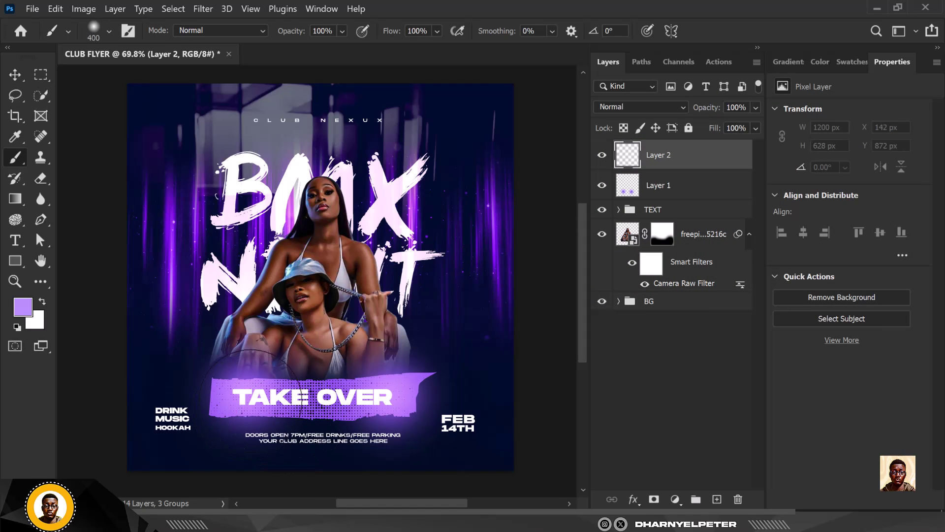
drag(250, 400, 279, 468)
click(662, 106)
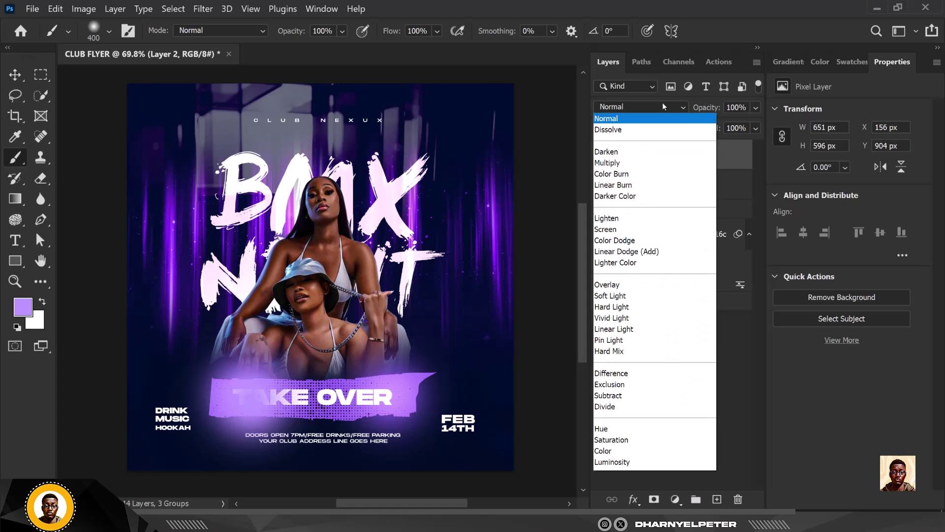
click(613, 230)
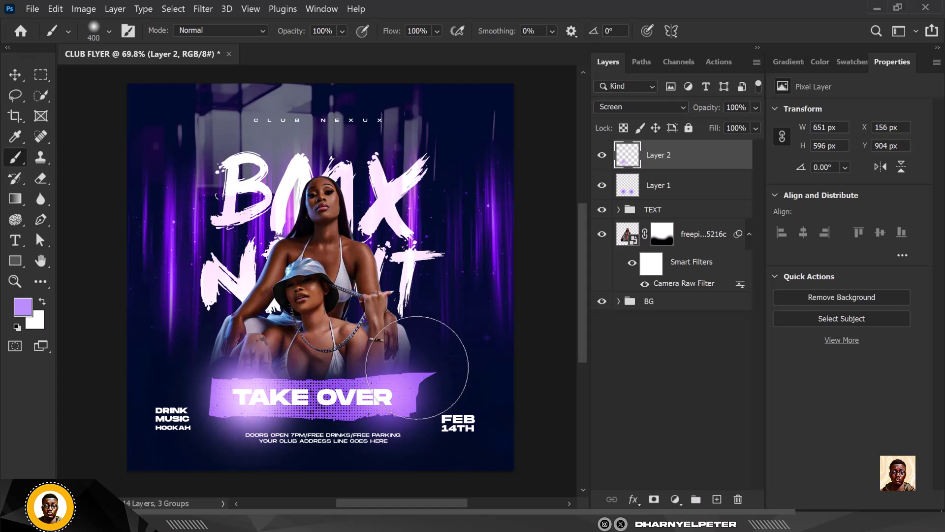
- Undo the light purple dab above the banner's right end and dab over the word OVER instead, reducing the brush to 200 px
click(411, 340)
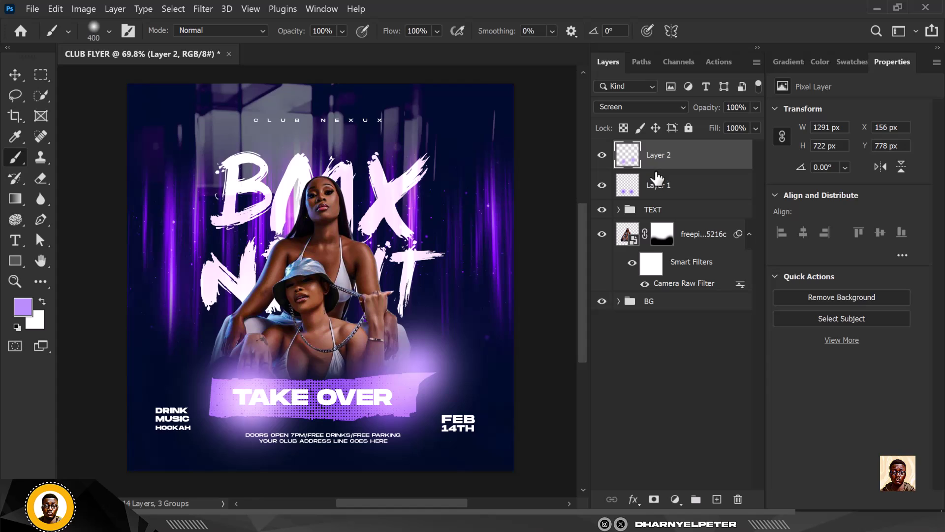
key(ctrl+z)
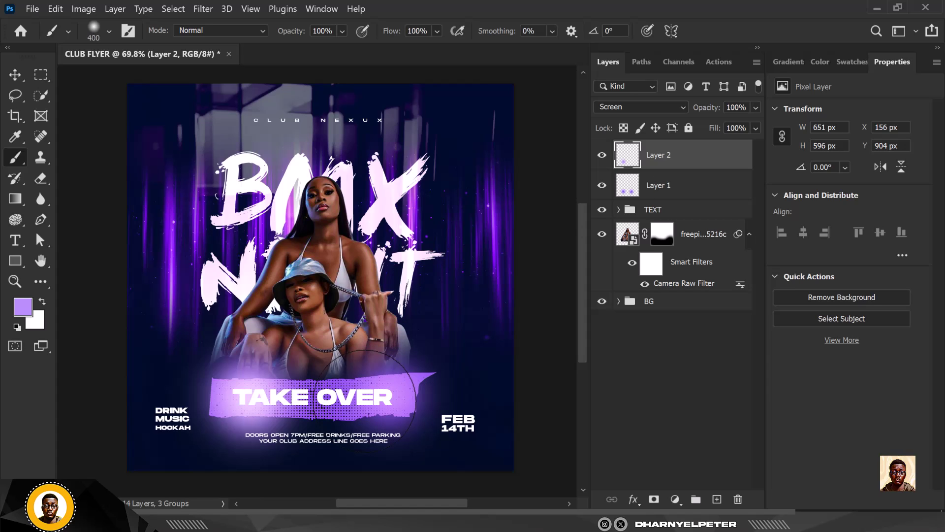
click(349, 397)
key(bracketleft)
key(bracketleft)
key(bracketleft)
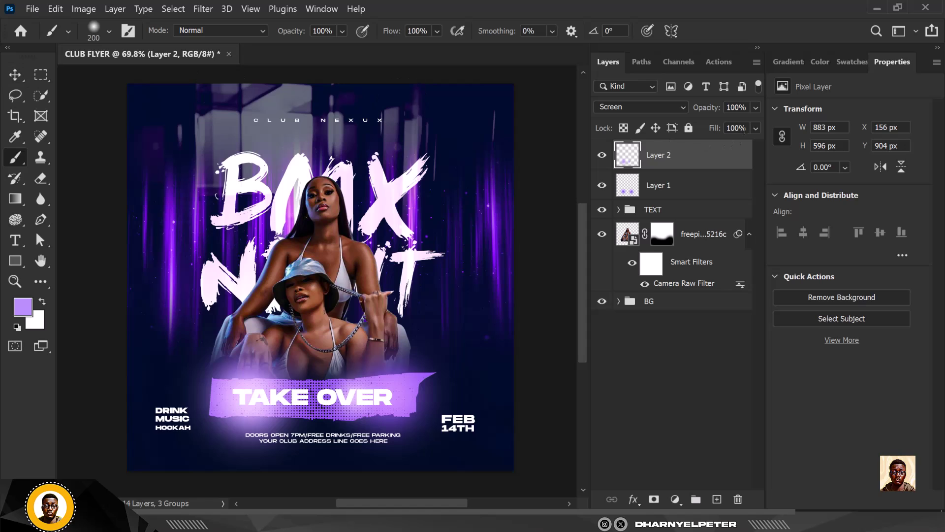
- Lower the light purple glow layer's opacity to 58%
click(756, 108)
drag(731, 124, 725, 125)
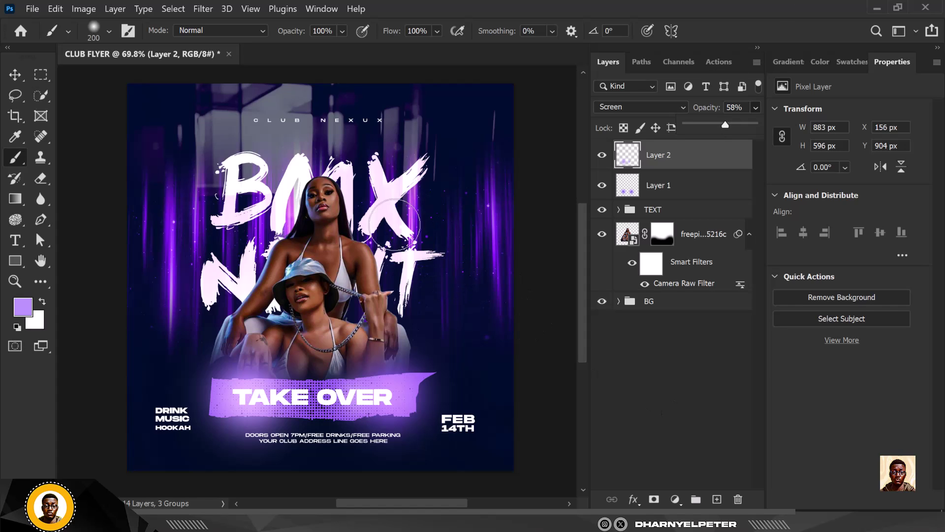
key(v)
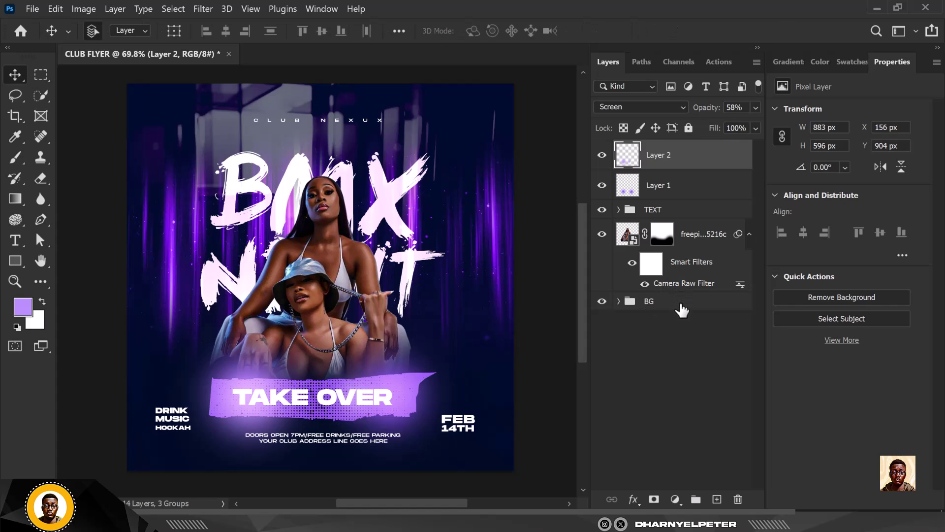
- Convert the BG group to a smart object
click(677, 307)
click(677, 310)
right_click(678, 307)
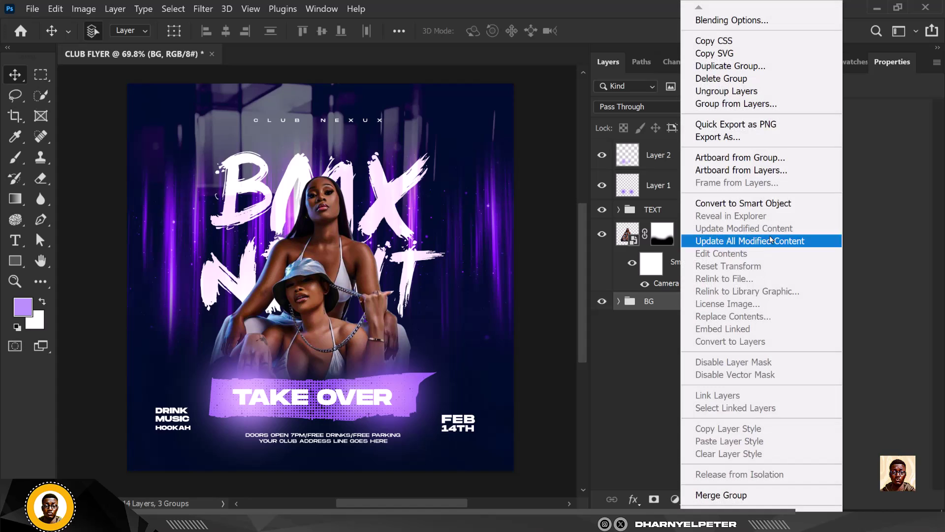
click(766, 205)
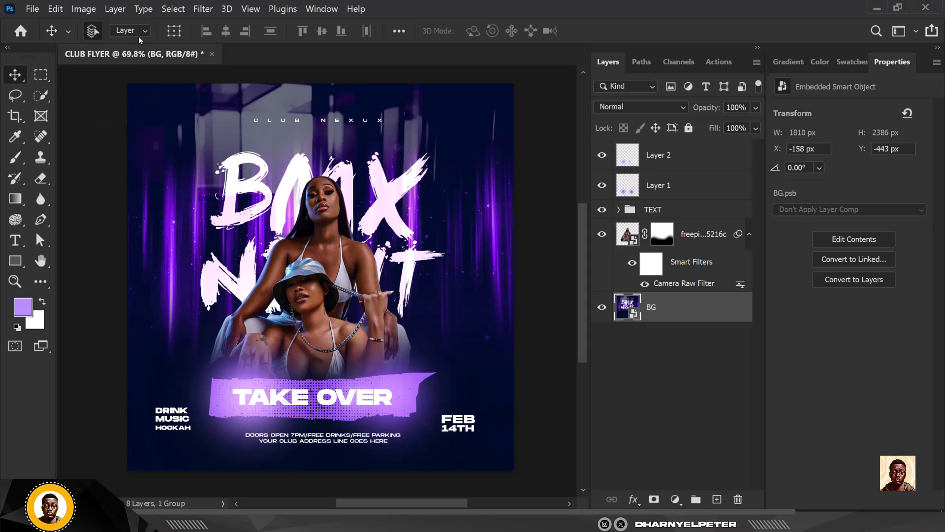
- Apply the Add Noise filter to the BG smart object with Gaussian distribution and Monochromatic on, lowering the amount slightly
click(202, 9)
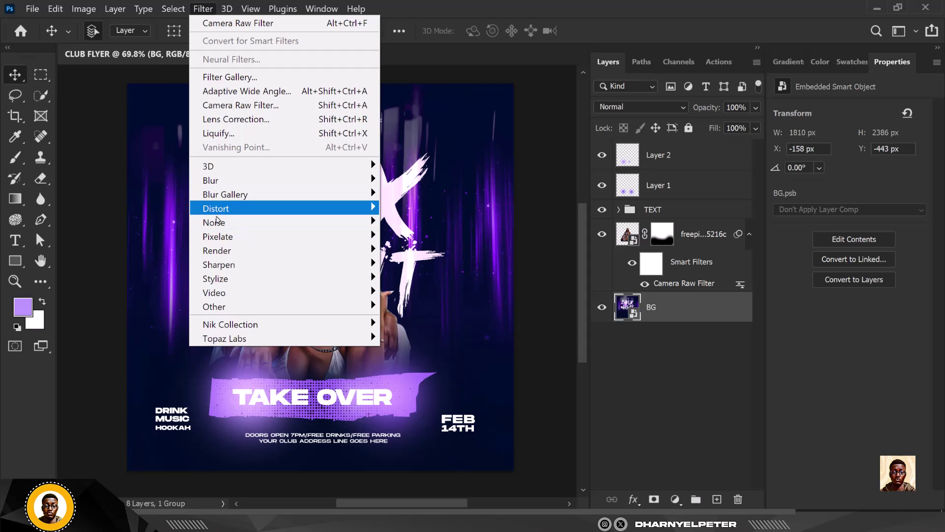
mouse_move(219, 224)
click(415, 222)
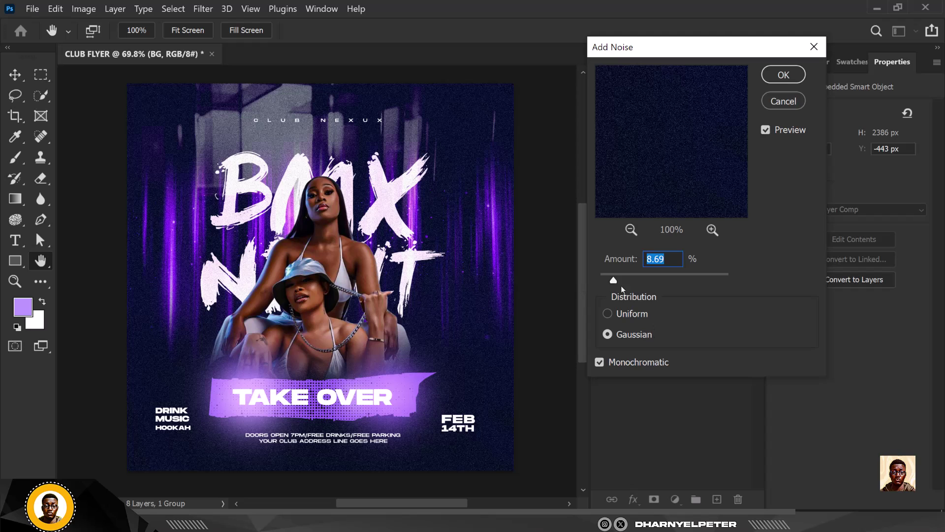
drag(614, 281, 610, 278)
click(783, 76)
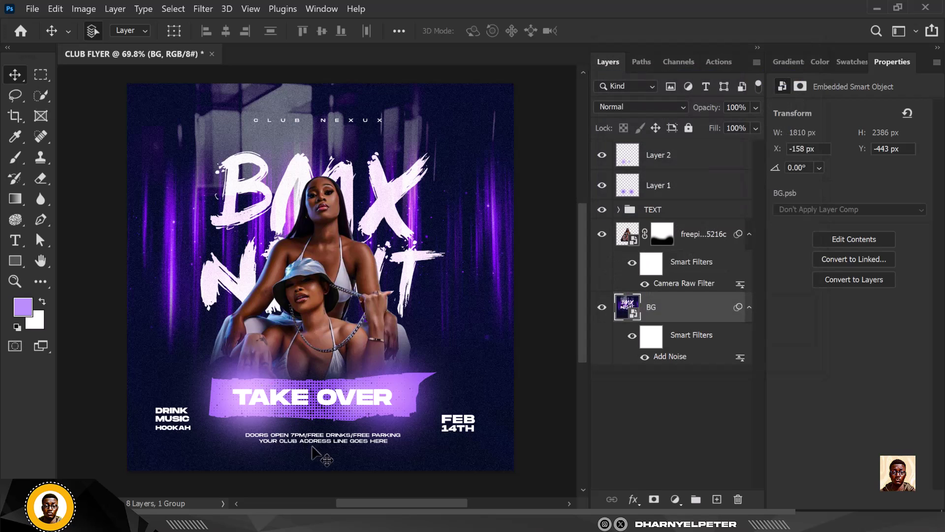
scroll(371, 301, down, 2)
scroll(362, 266, up, 2)
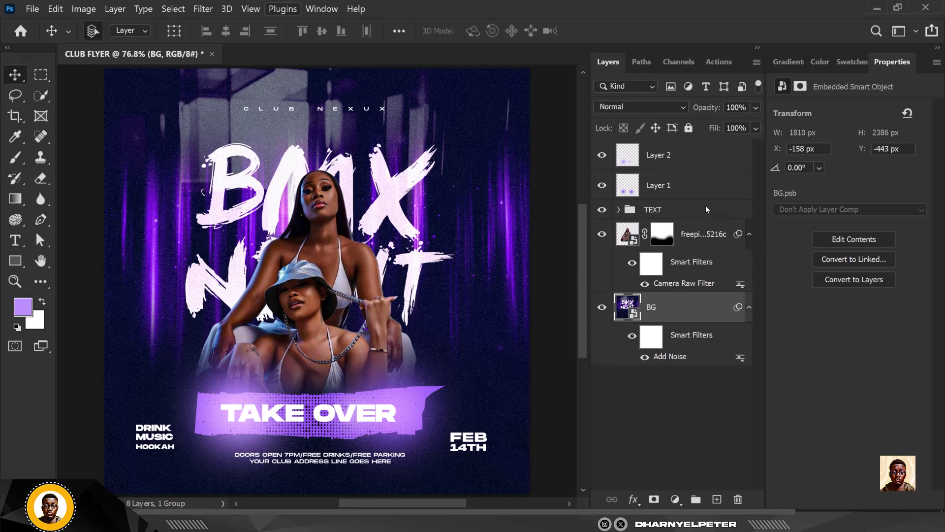
scroll(383, 227, down, 1)
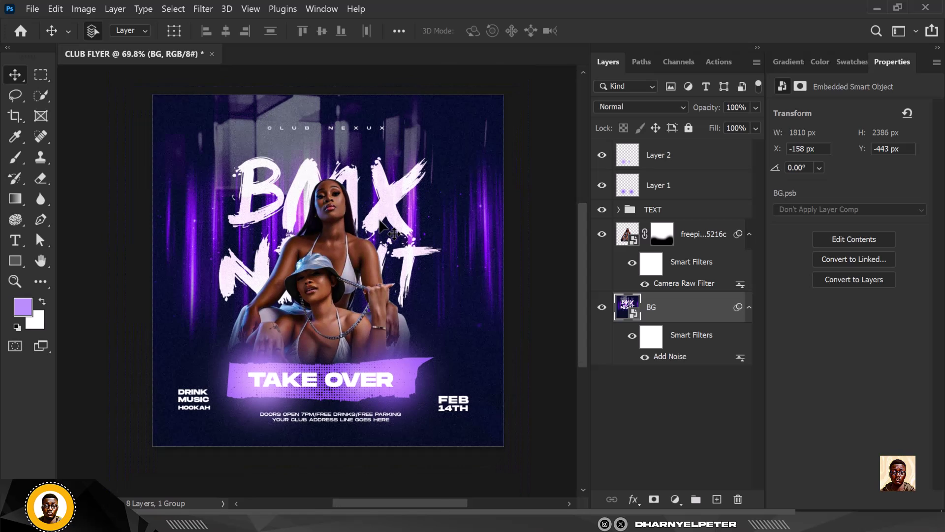
scroll(383, 226, up, 1)
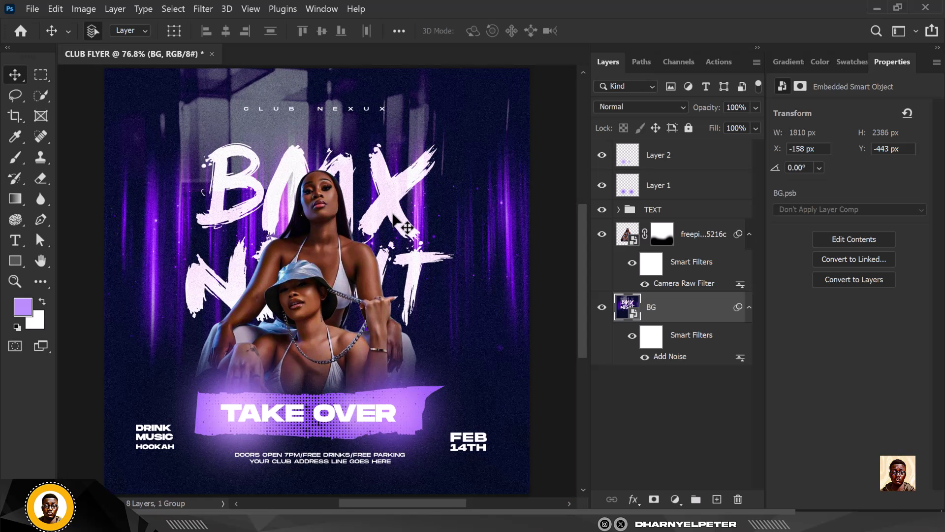
- Add a Vibrance adjustment layer above all other layers, with Vibrance at +35 and Saturation at +14
click(694, 159)
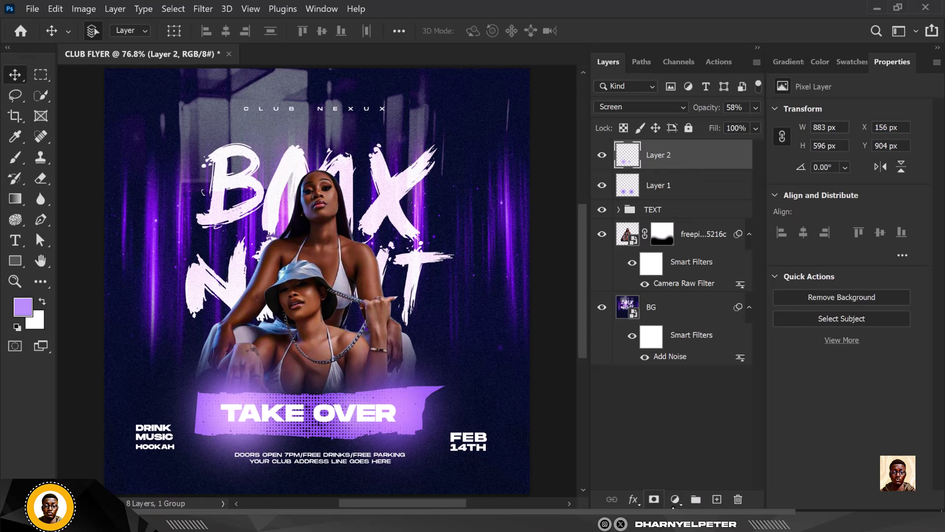
click(674, 499)
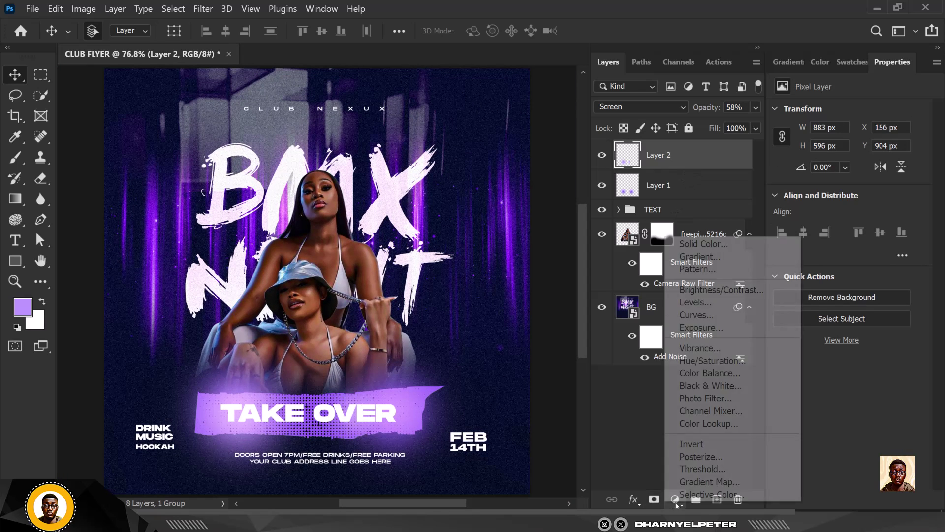
click(700, 348)
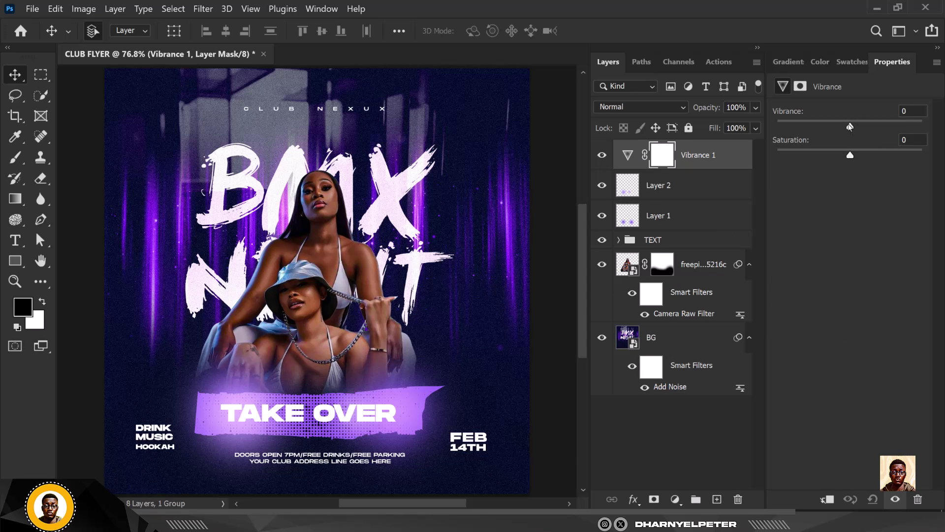
drag(850, 127, 879, 132)
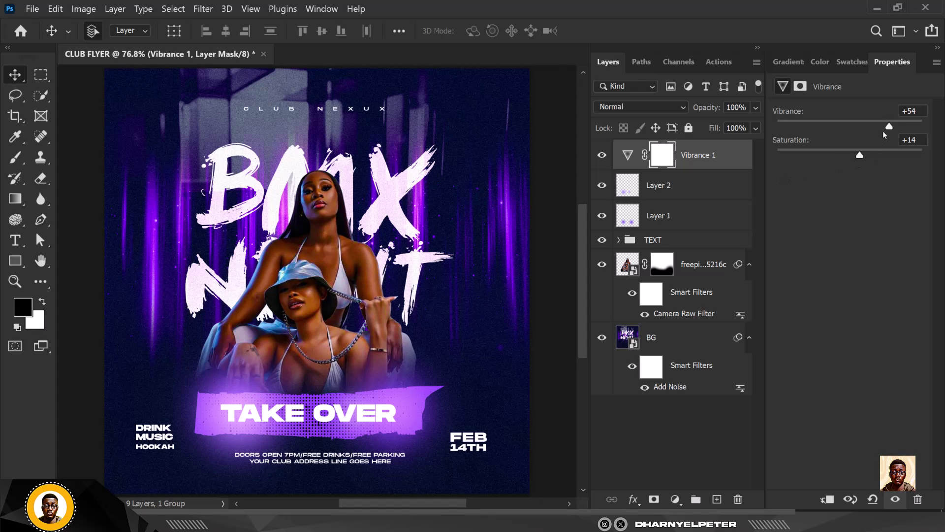
drag(889, 126, 875, 127)
scroll(358, 185, down, 1)
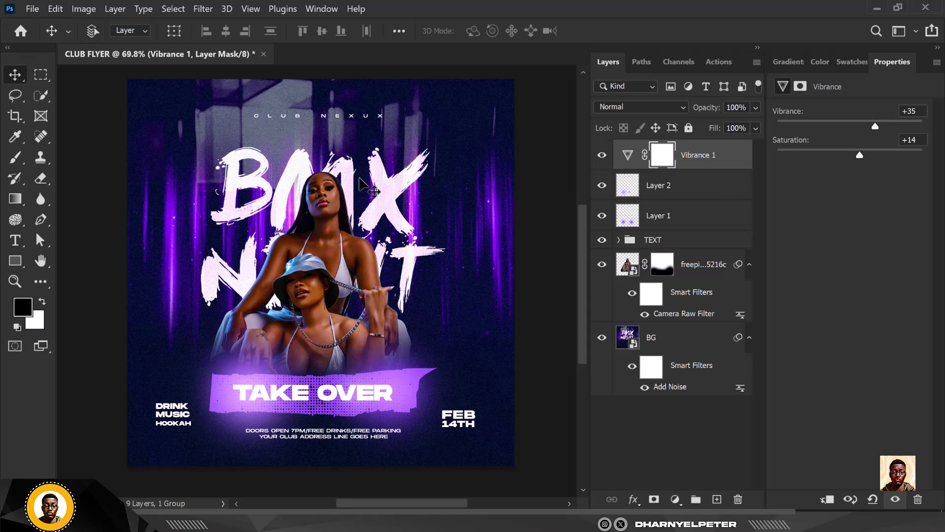
scroll(358, 183, up, 1)
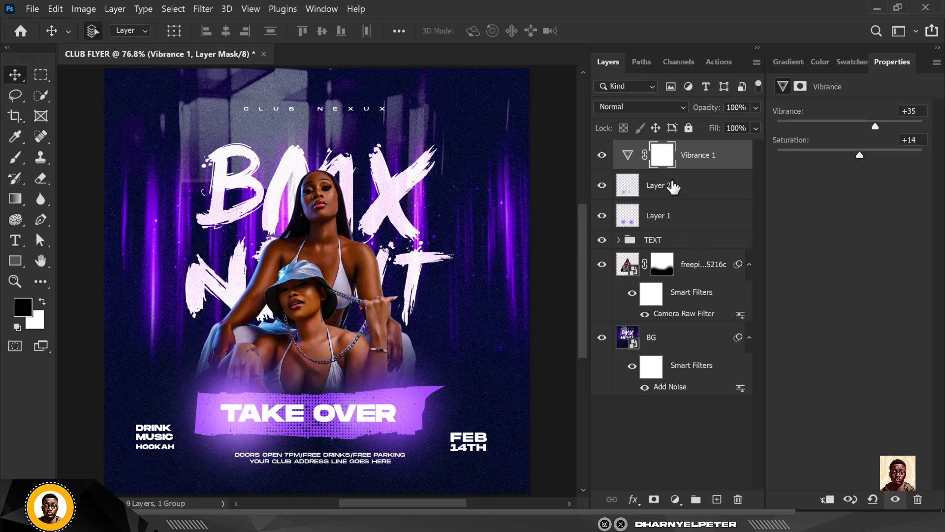
- Add a Hue/Saturation adjustment above the layer of the two women and clip it to that layer
click(632, 271)
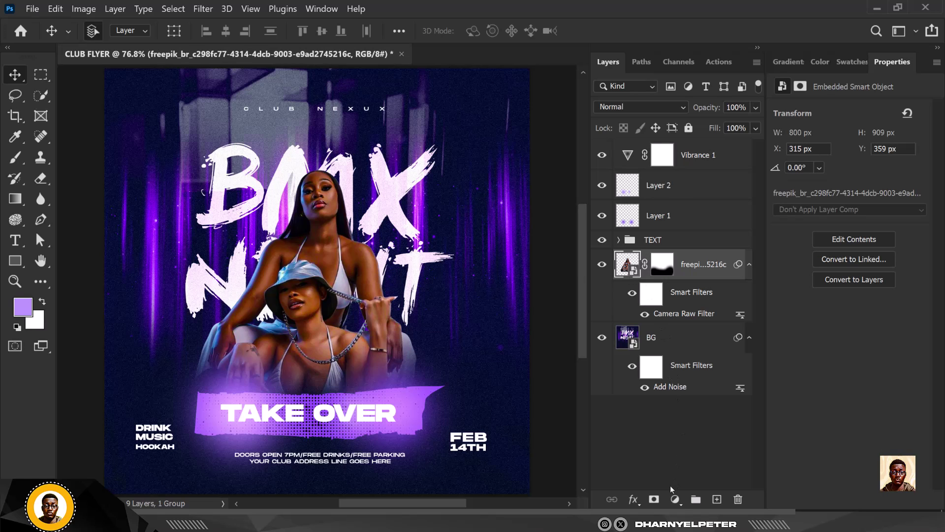
click(675, 500)
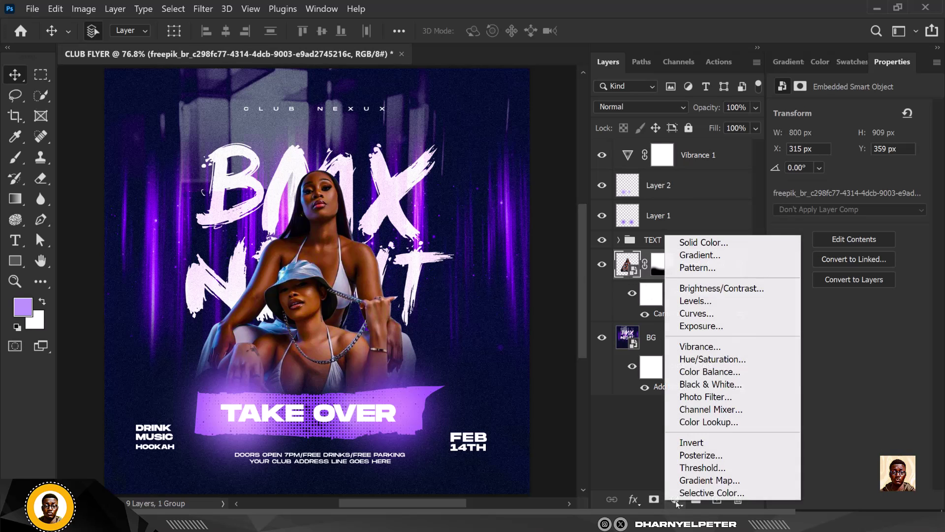
click(718, 364)
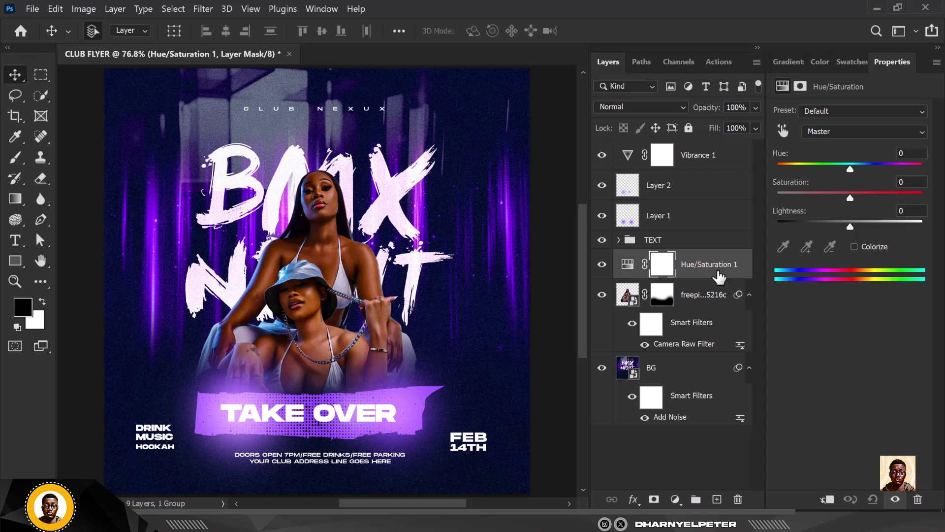
right_click(718, 277)
click(778, 280)
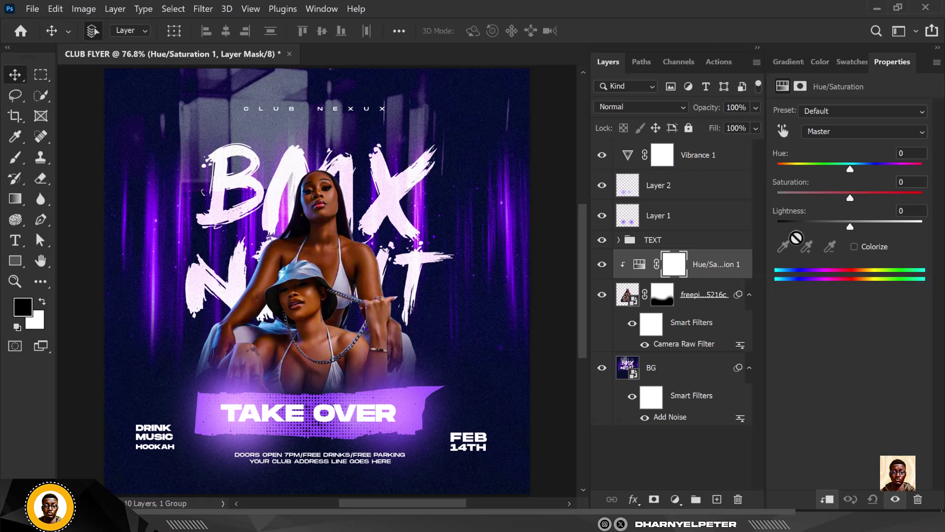
- Set the clipped Hue/Saturation adjustment's Hue to +1 and Lightness to +3
mouse_move(851, 170)
mouse_down()
mouse_move(861, 167)
mouse_move(851, 170)
mouse_up()
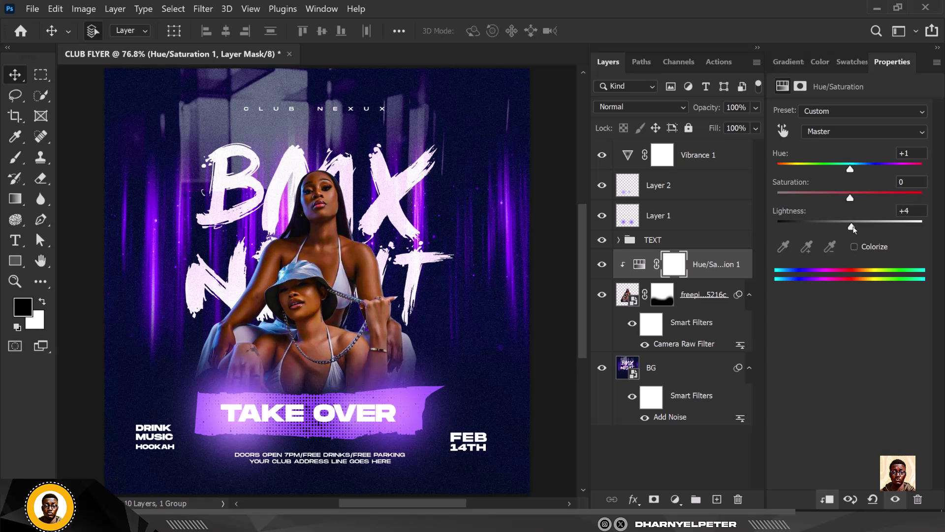
drag(853, 227, 854, 226)
scroll(276, 186, down, 1)
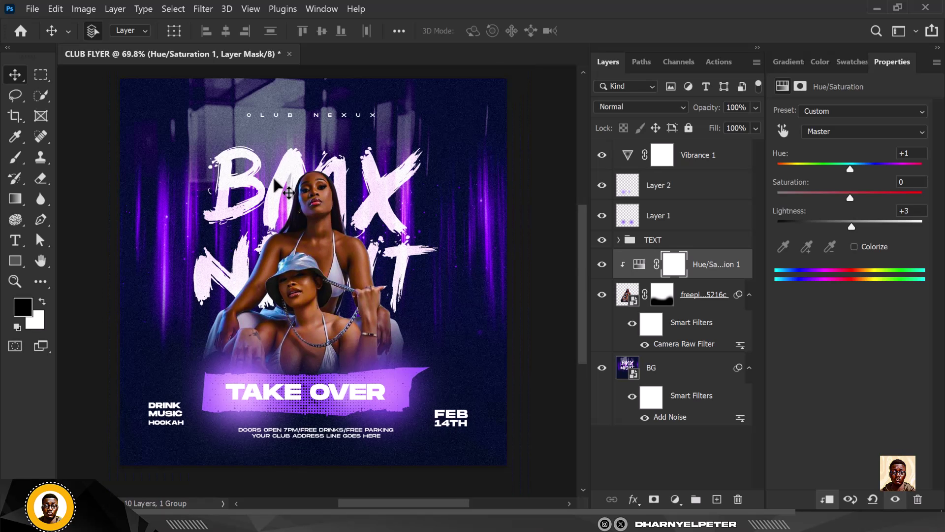
scroll(294, 168, up, 1)
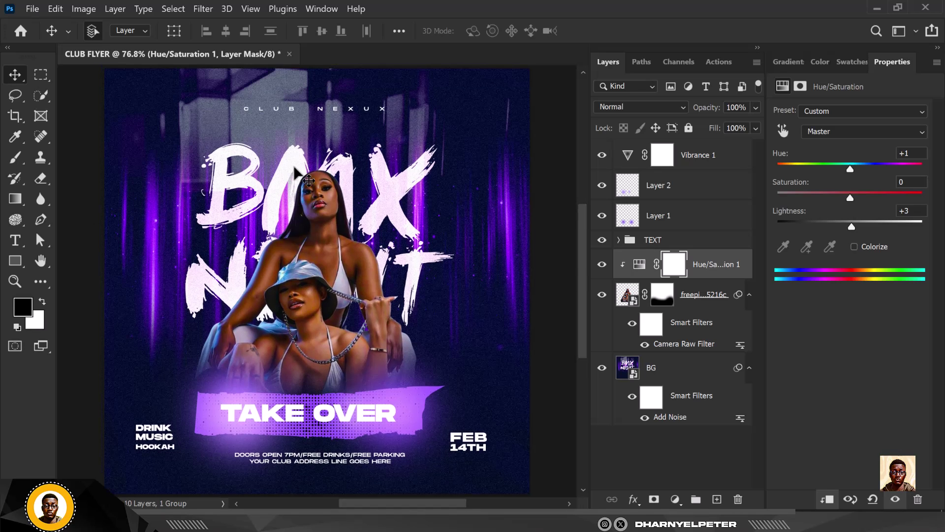